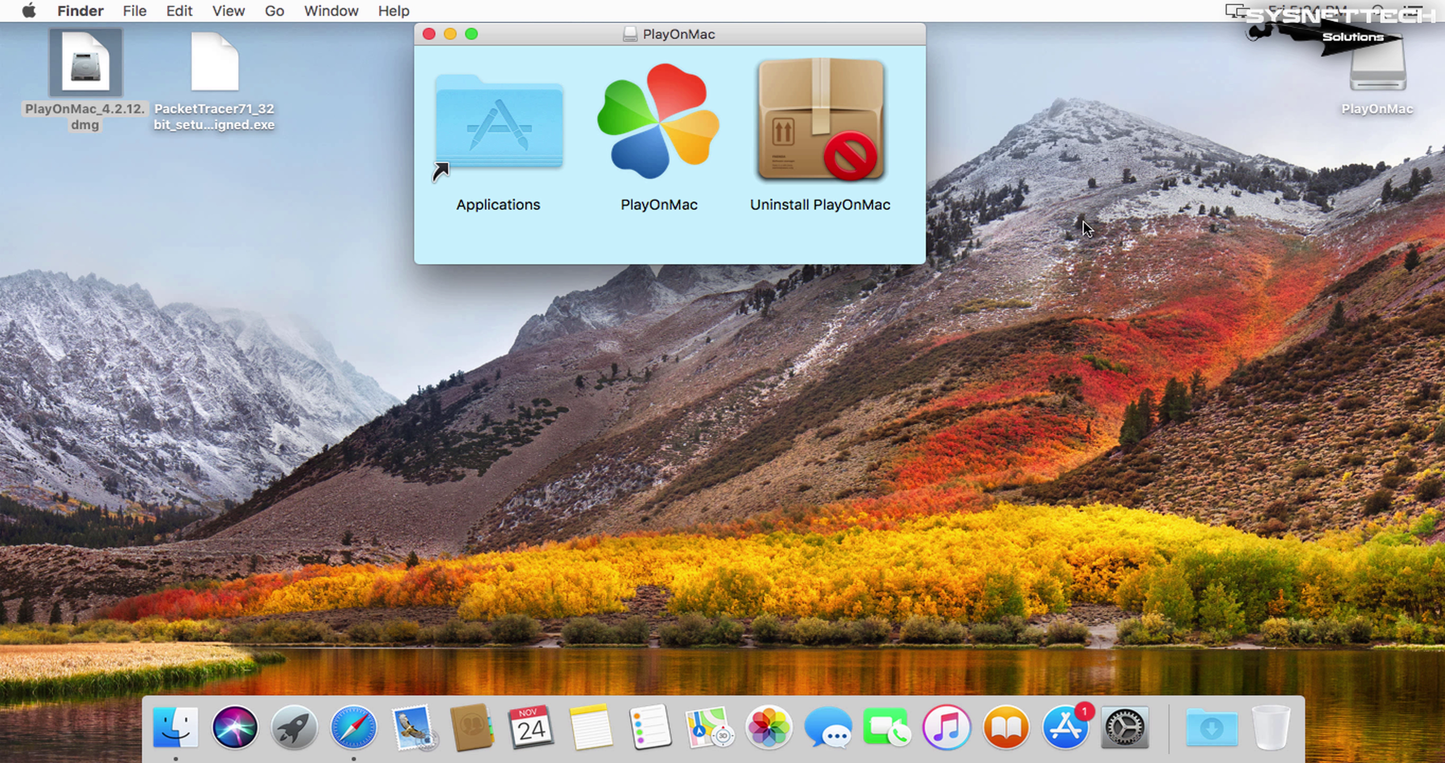
Copy PlayOnMac from the disk image into Applications, postpone the system updates, and close the disk image window.
drag(693, 129, 527, 145)
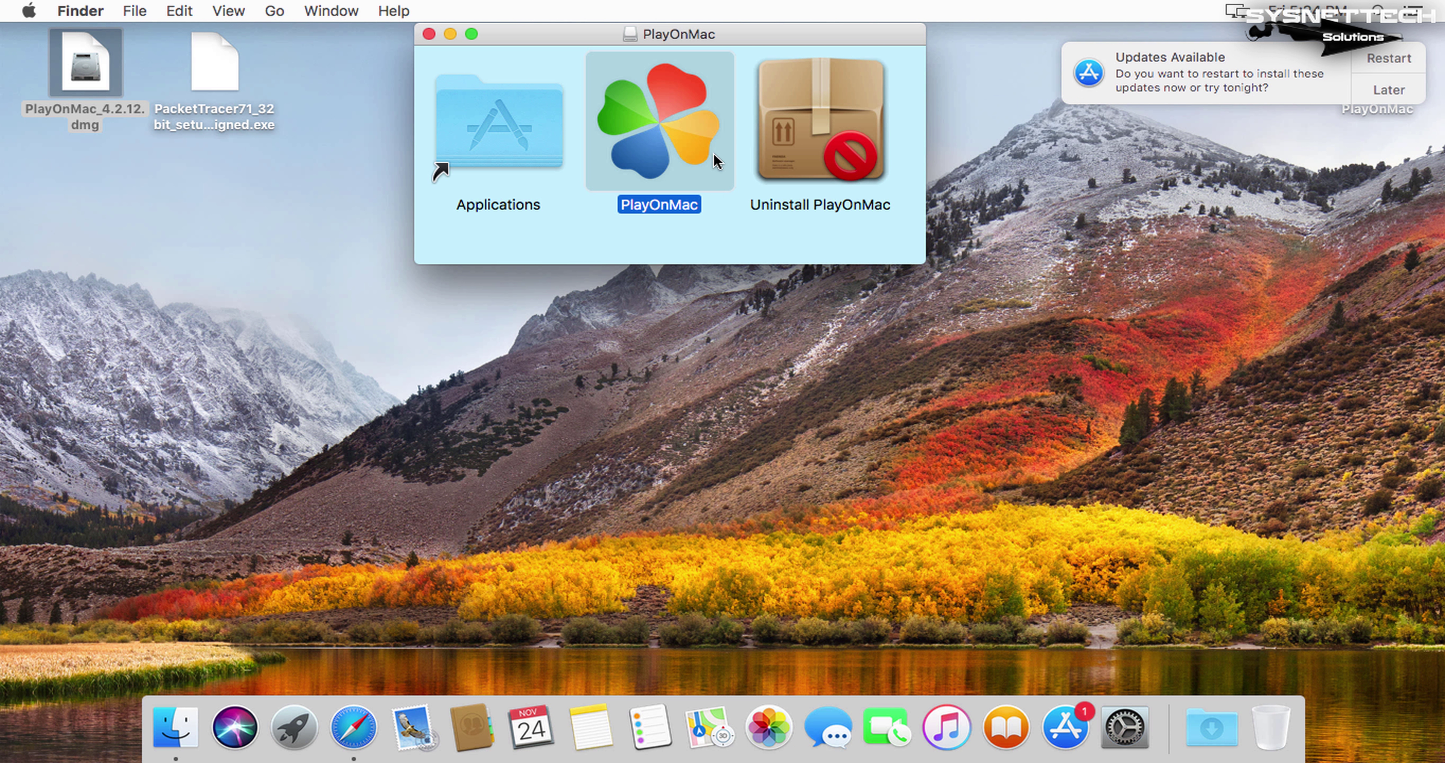
click(1411, 95)
click(1347, 174)
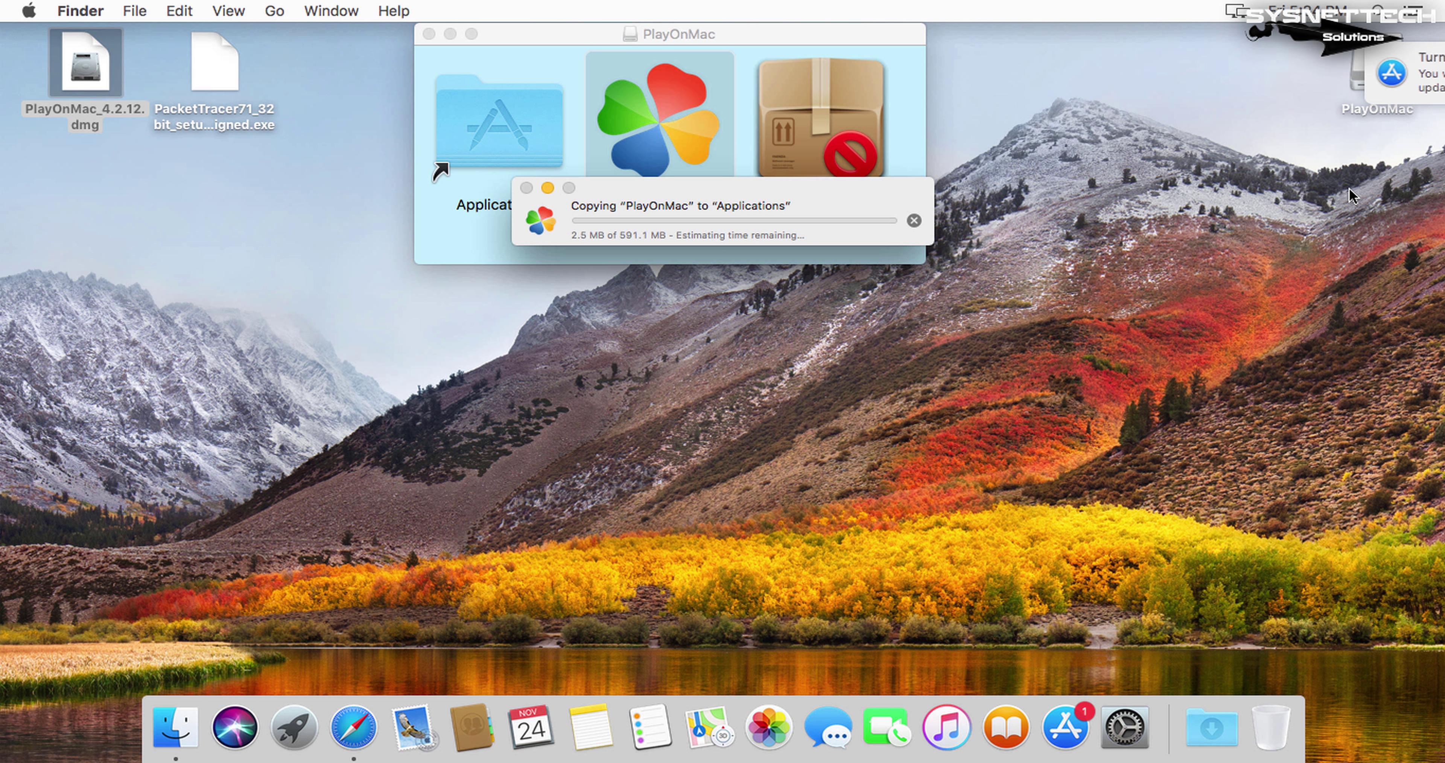
click(1395, 68)
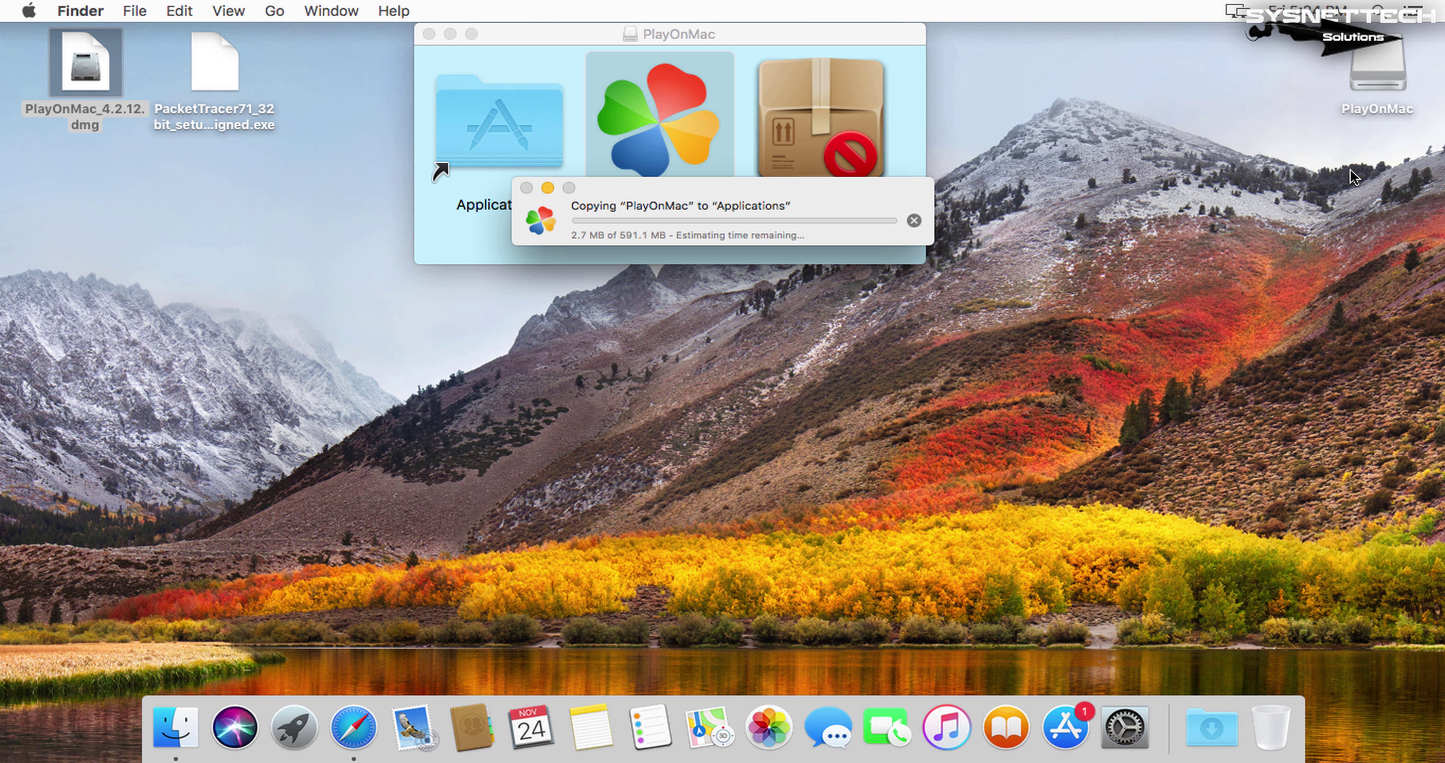
drag(830, 202, 797, 312)
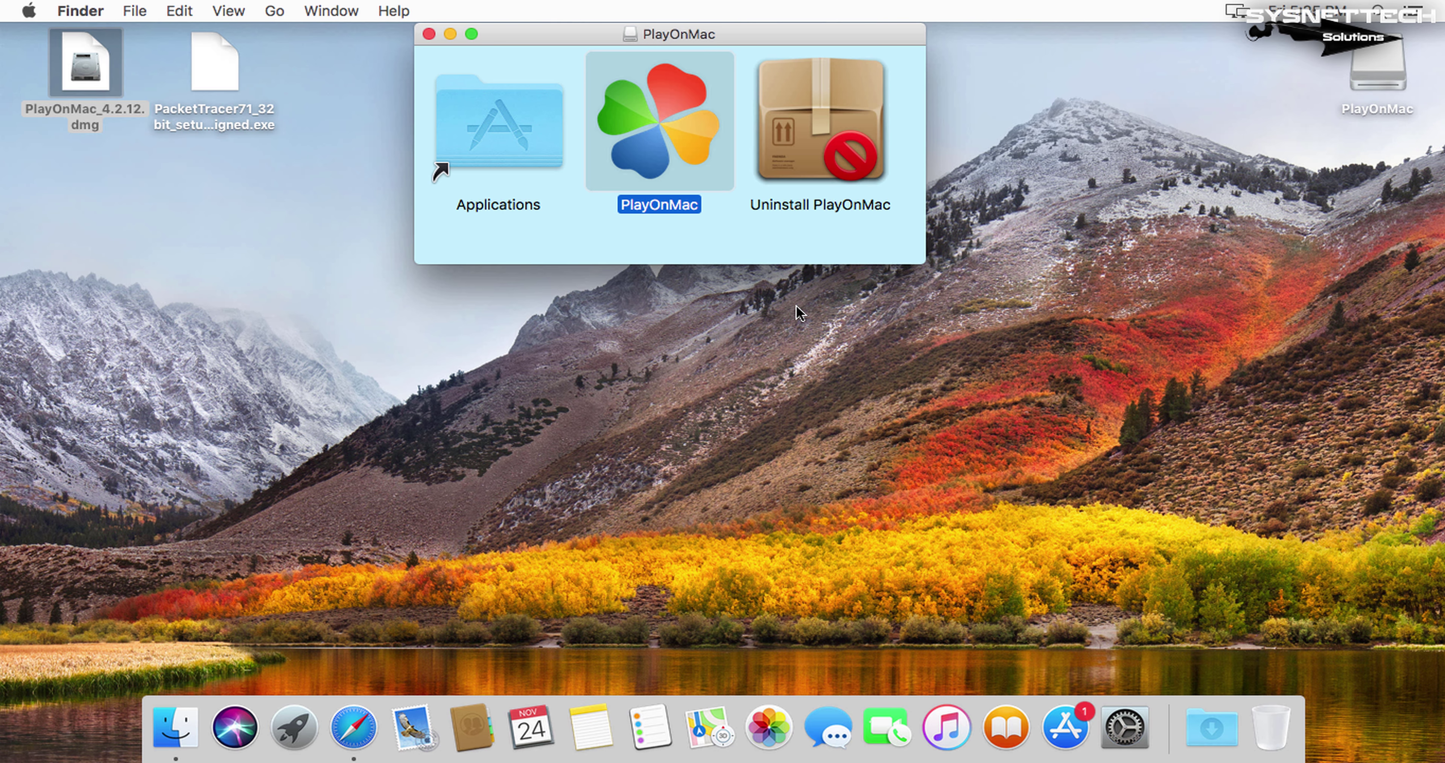
click(429, 34)
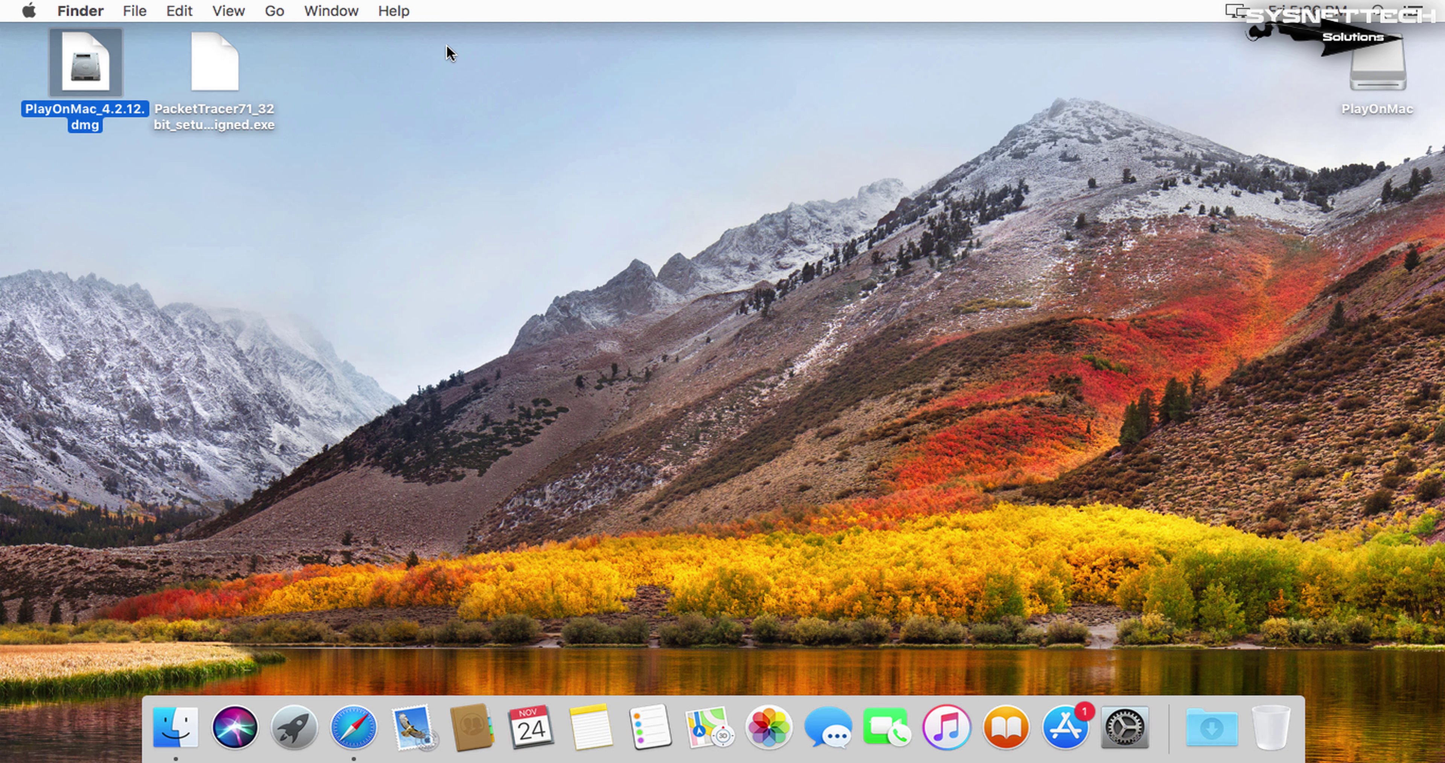
Open the Applications folder in Finder and eject the mounted PlayOnMac disk image.
click(449, 51)
click(274, 10)
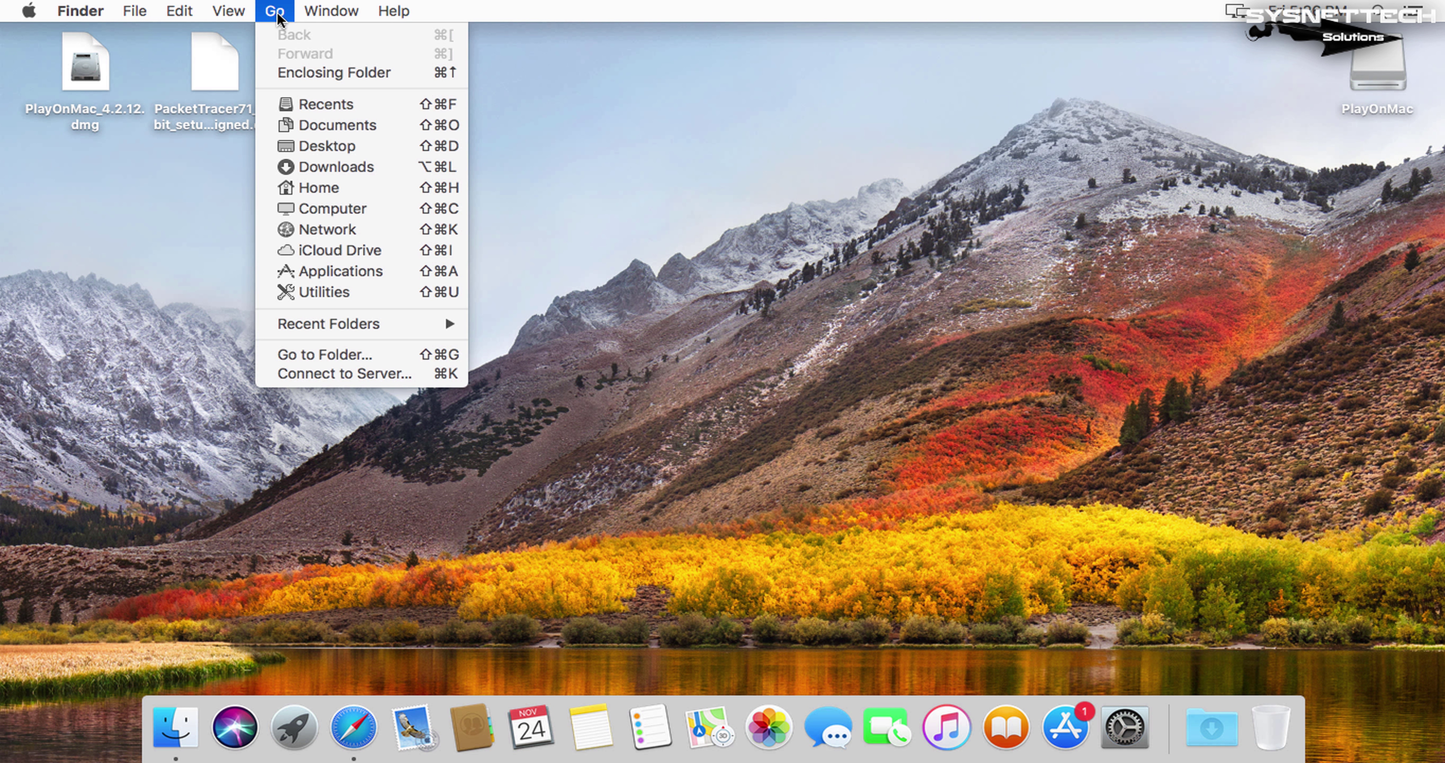
click(375, 277)
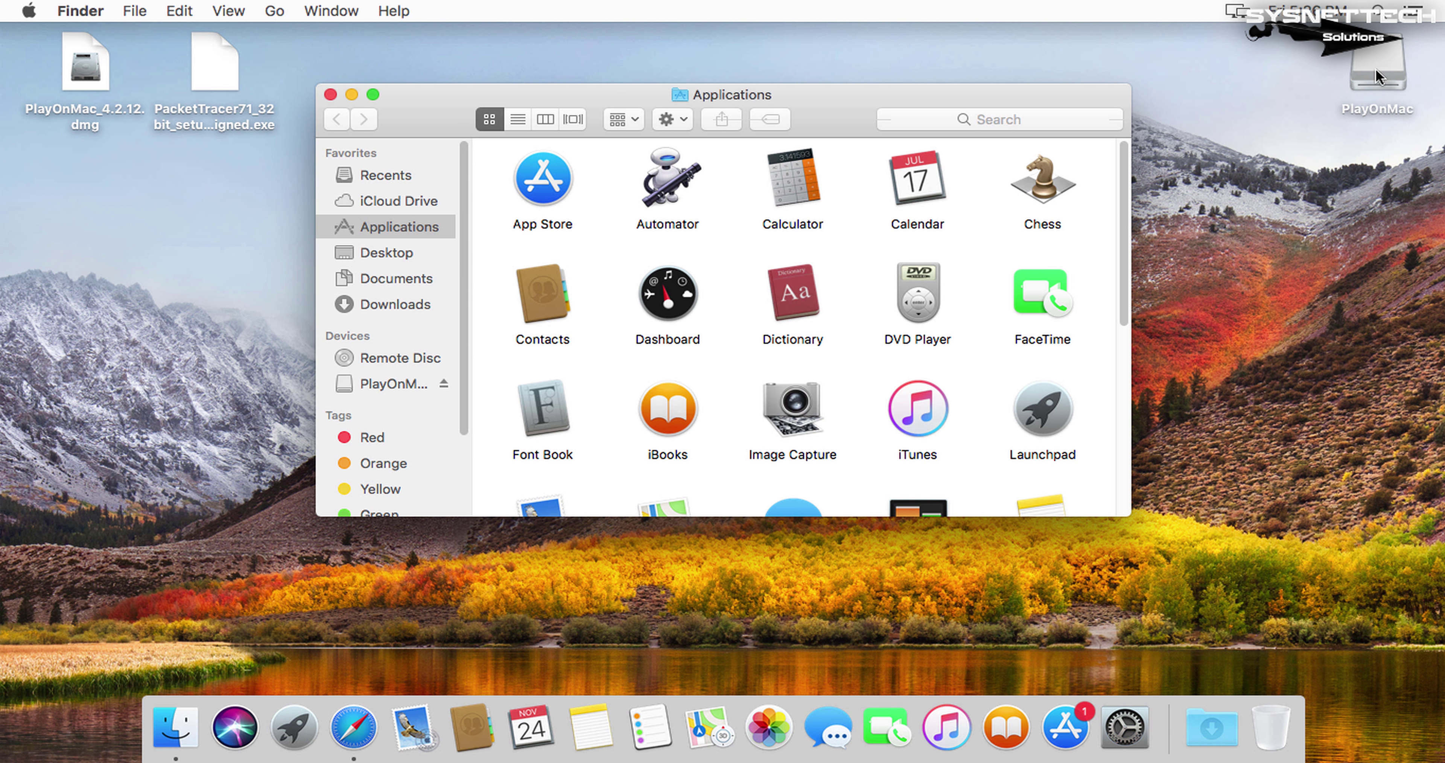
right_click(1376, 75)
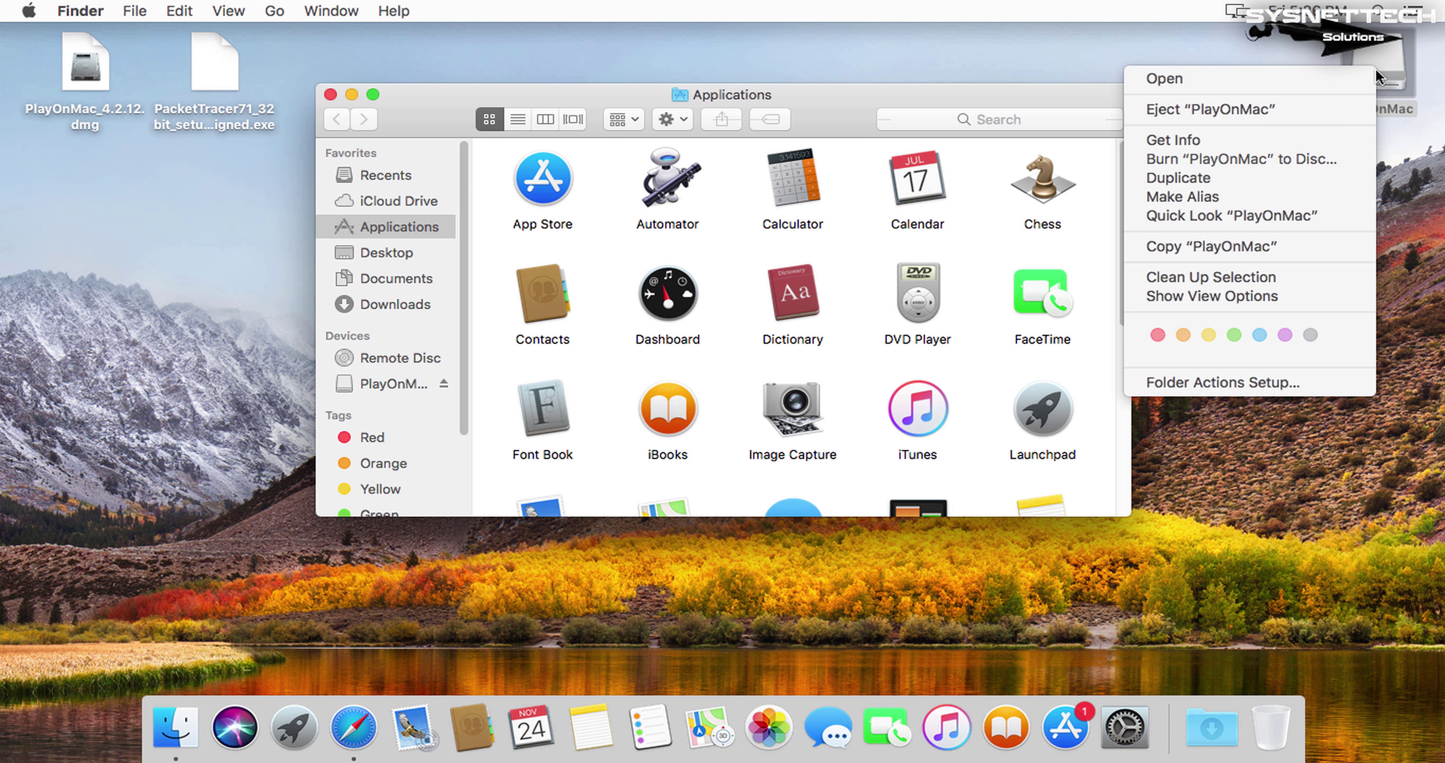
click(1289, 110)
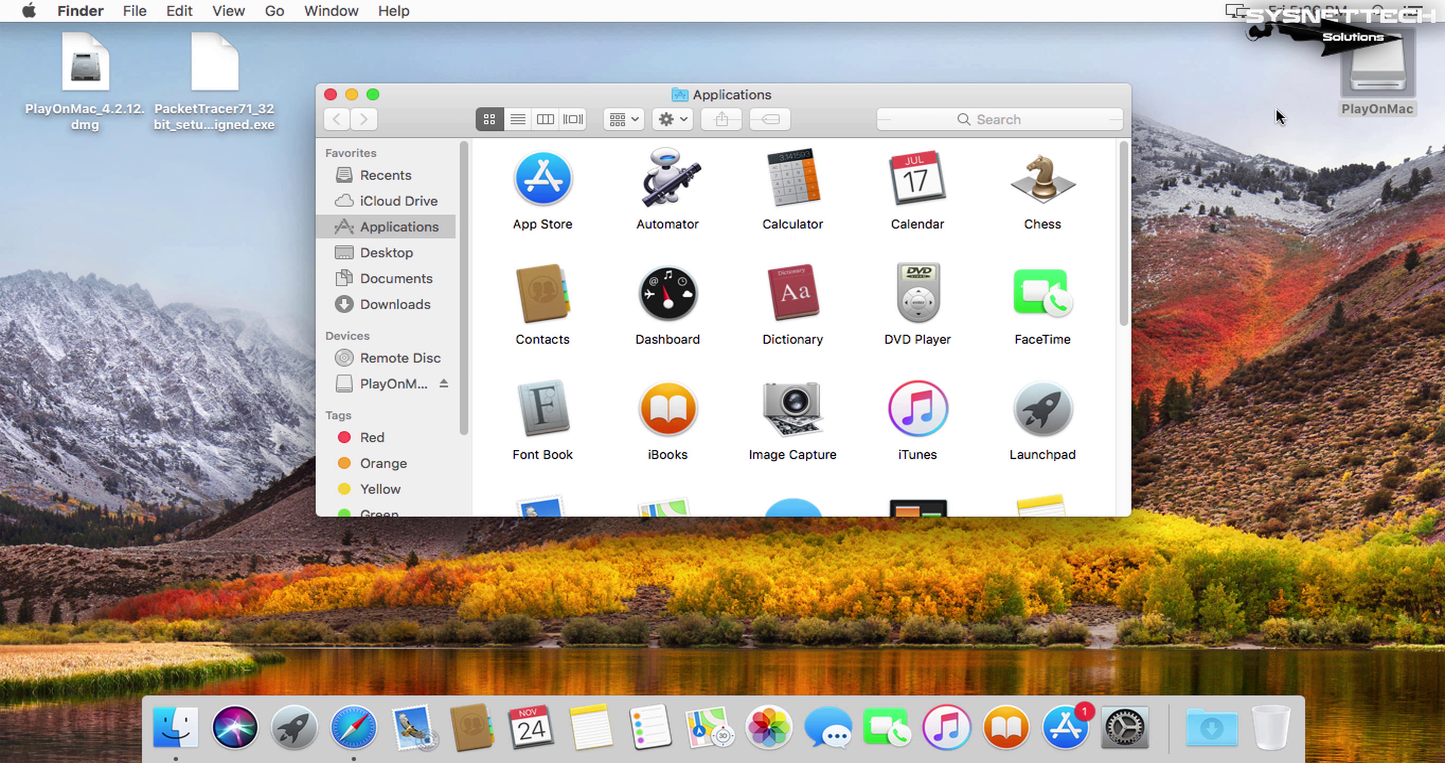
Launch PlayOnMac from the Applications folder, close the folder window, and agree to help build the compatibility database.
scroll(1116, 330, down, 5)
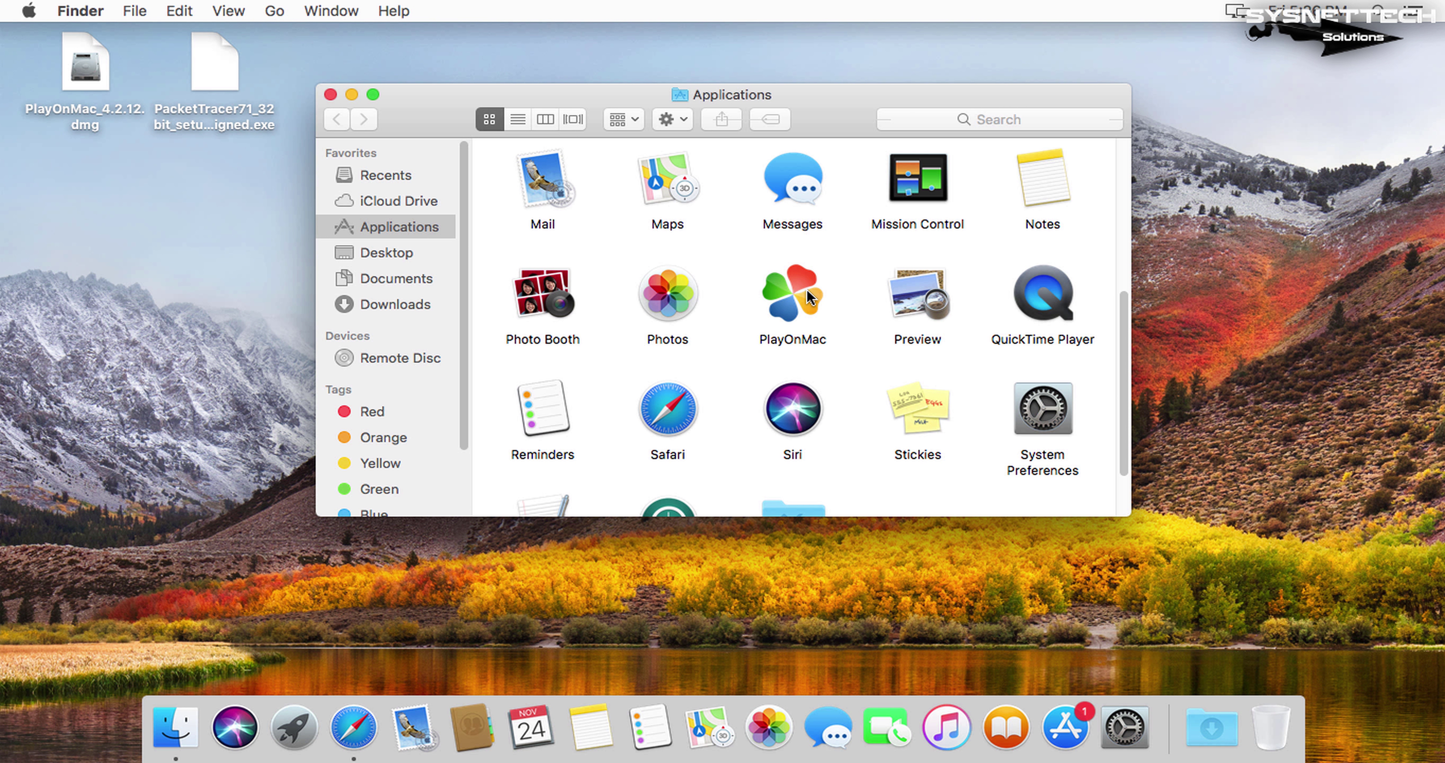
right_click(808, 295)
click(842, 299)
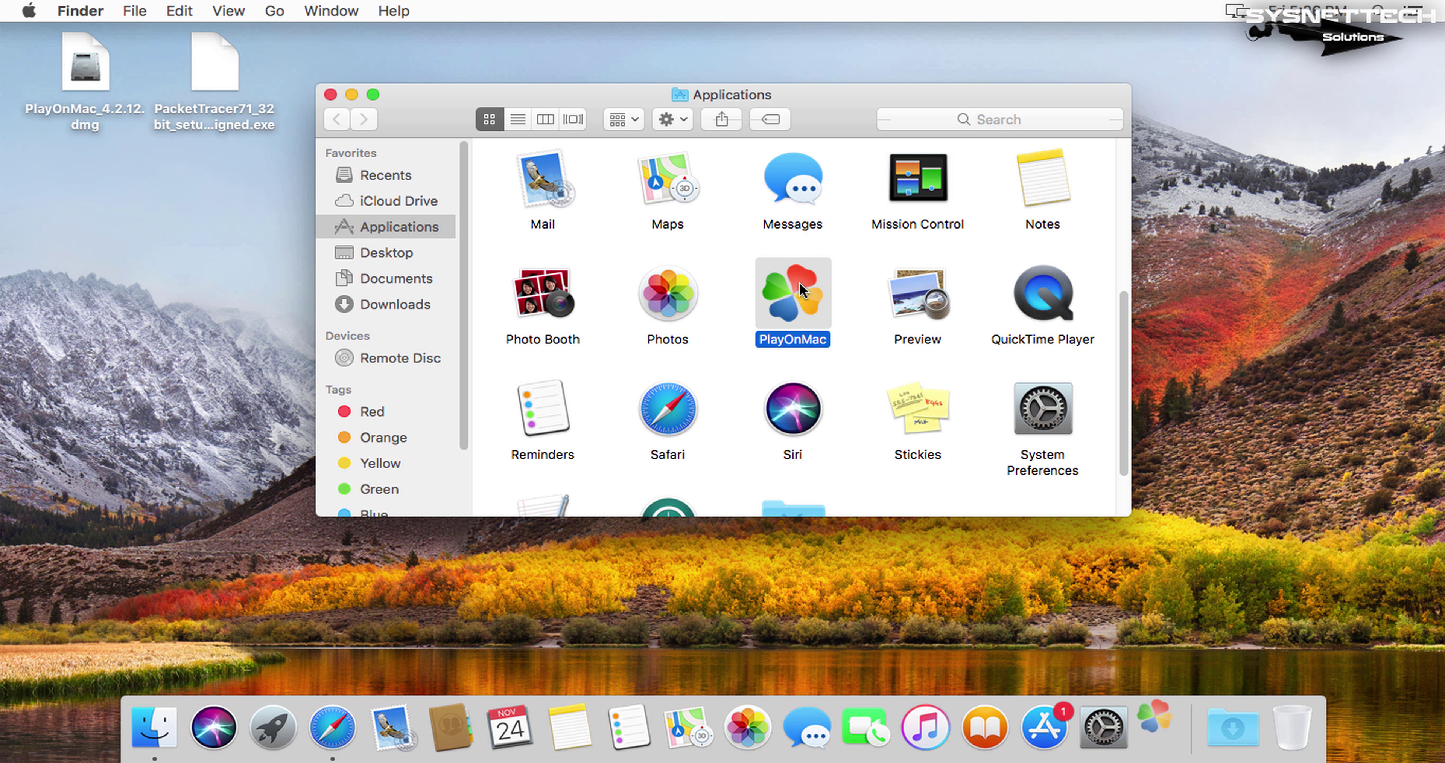
click(331, 94)
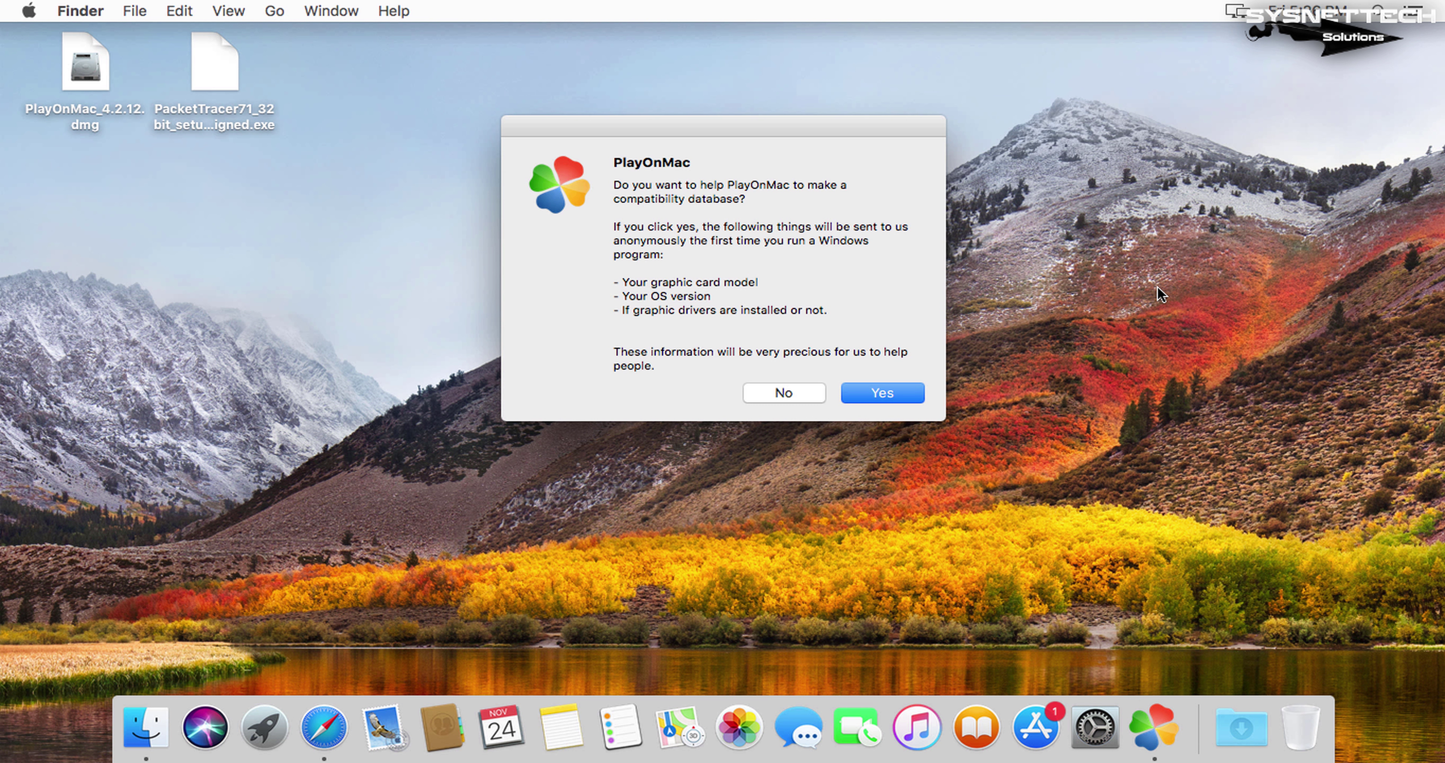
click(912, 399)
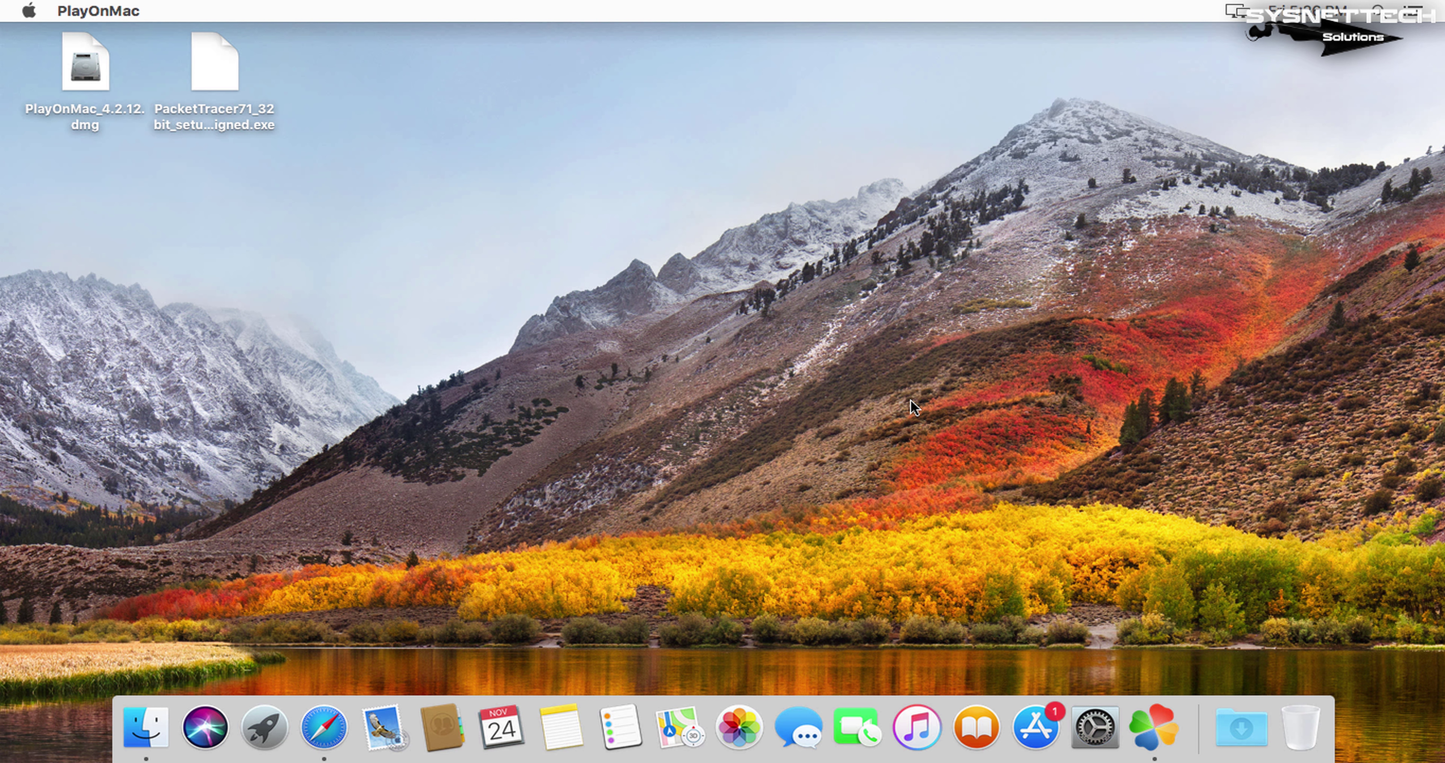
Quit Safari, and enlarge and reposition the PlayOnMac main window on the desktop.
right_click(324, 728)
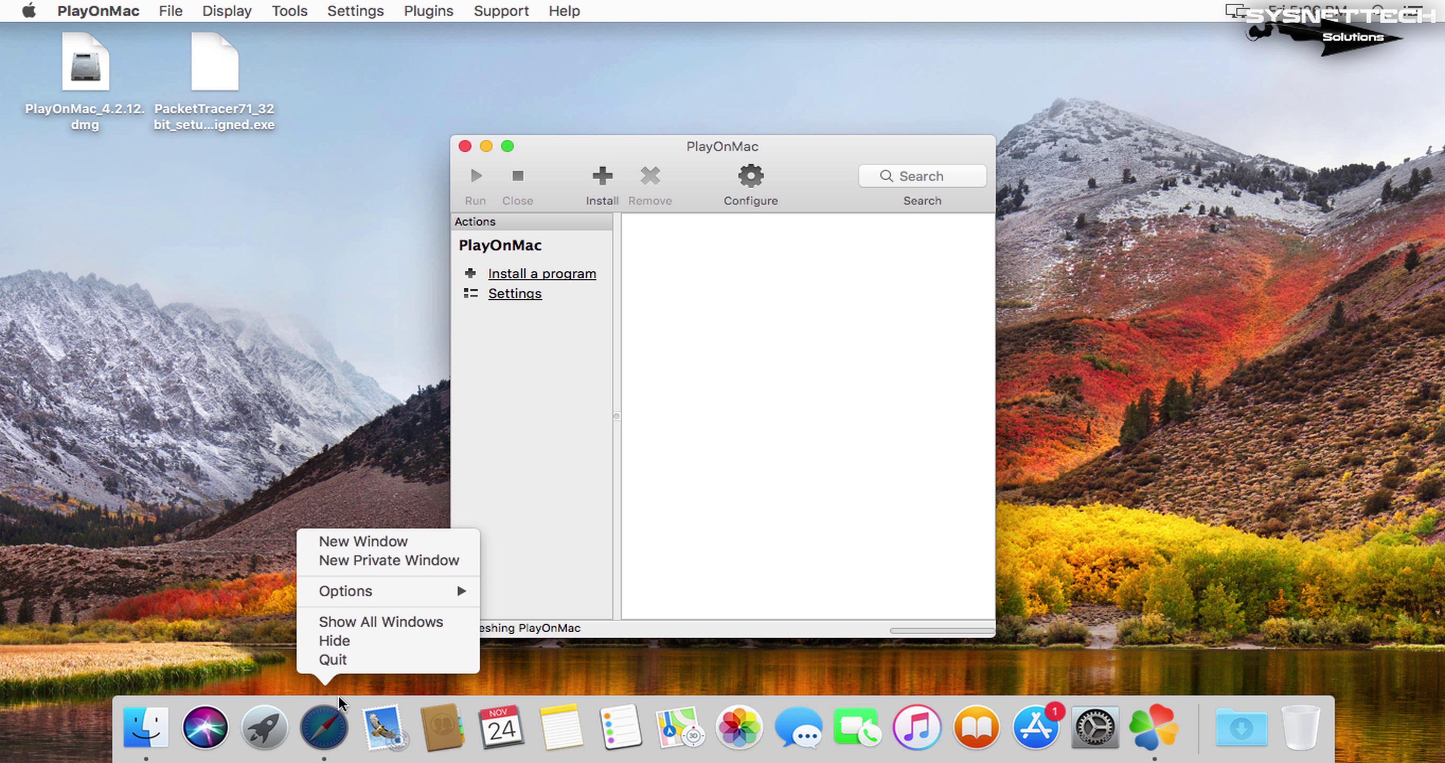
click(333, 659)
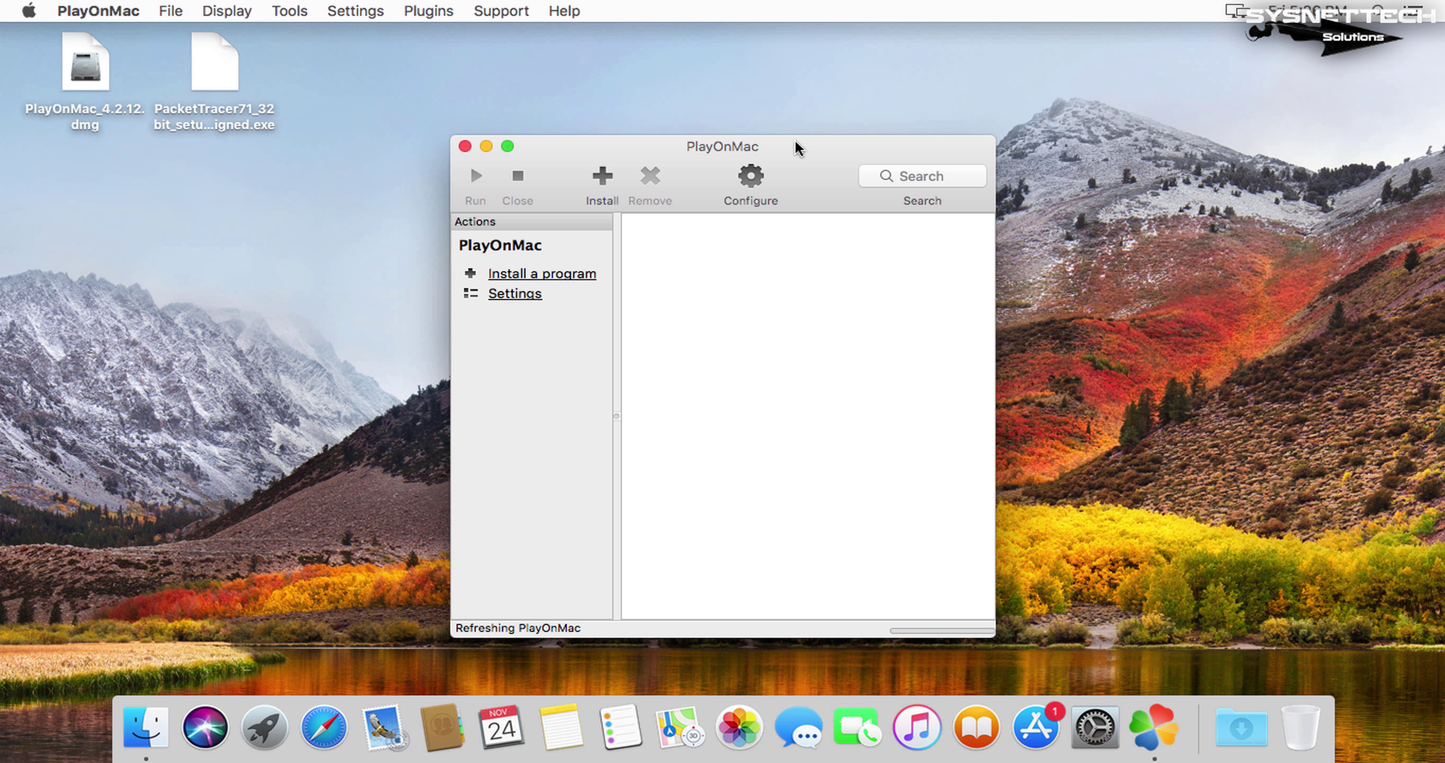
drag(794, 140, 711, 31)
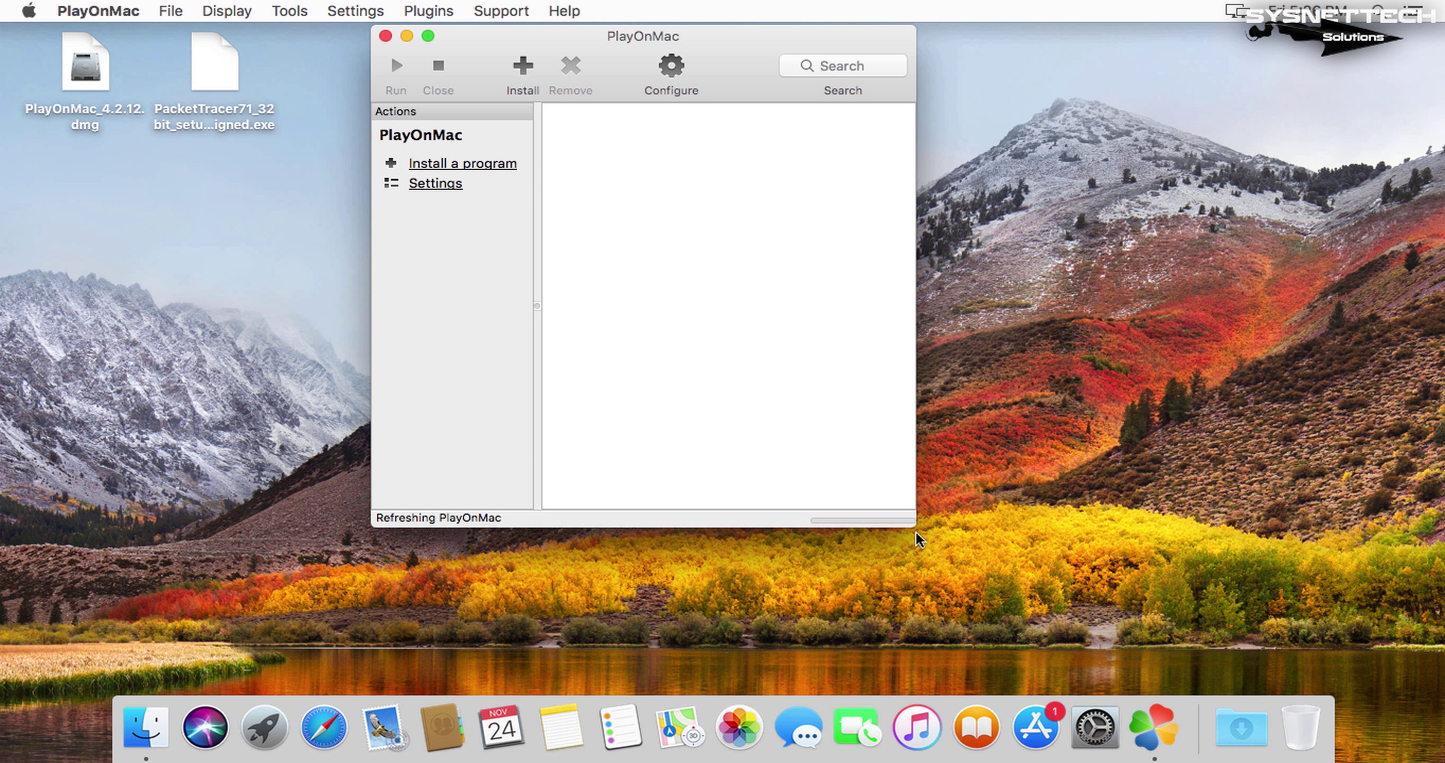
drag(910, 528, 1252, 681)
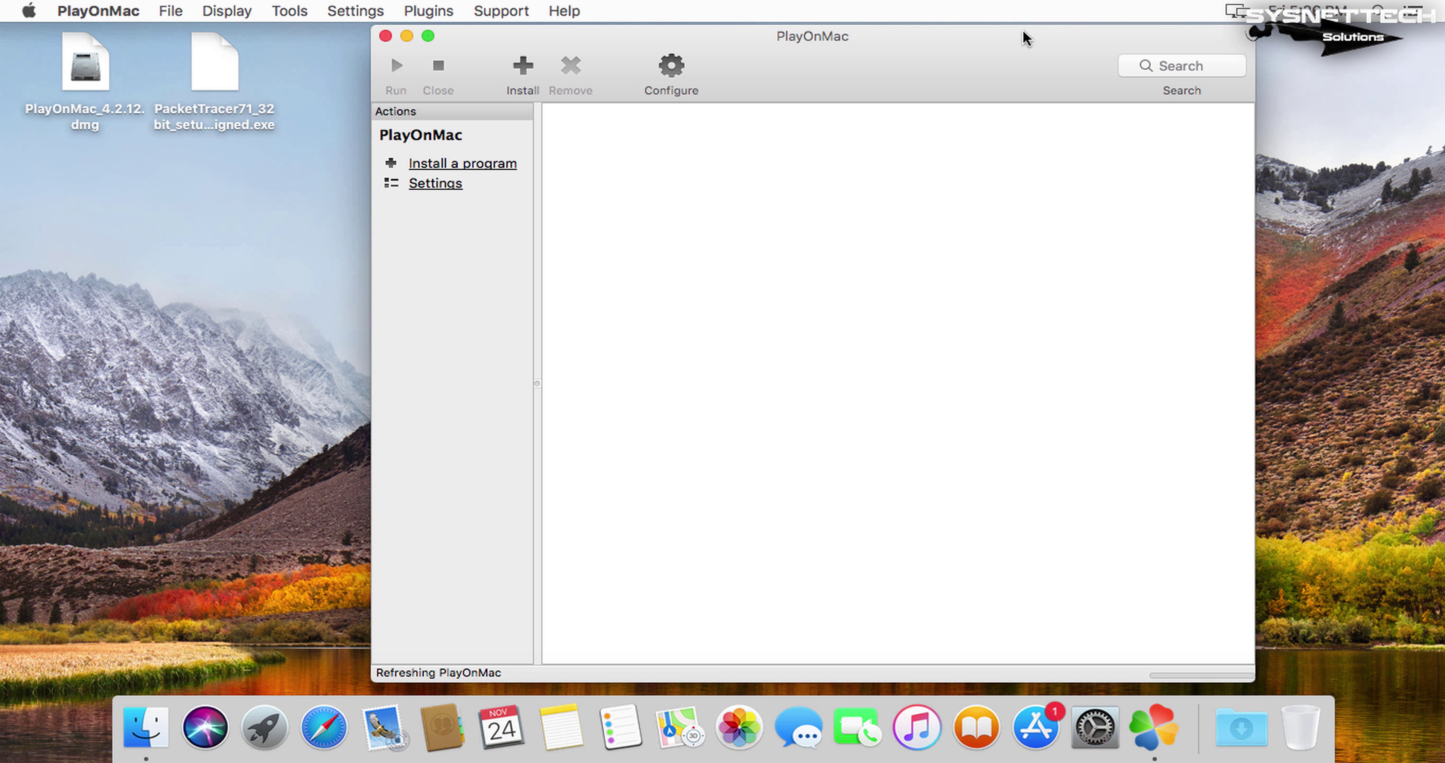
drag(916, 50, 871, 49)
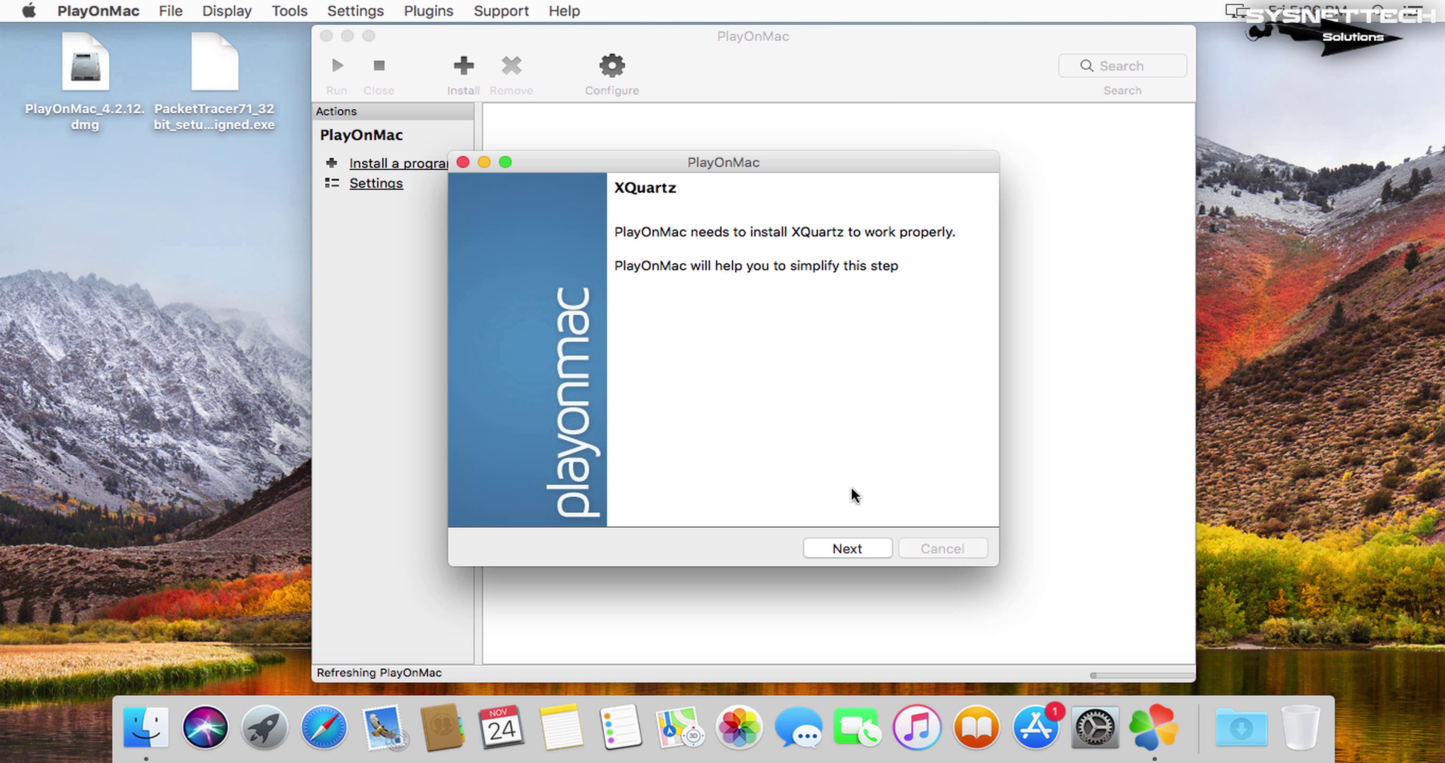
Have the PlayOnMac wizard download XQuartz automatically with the option "Please download XQuartz for me".
click(877, 545)
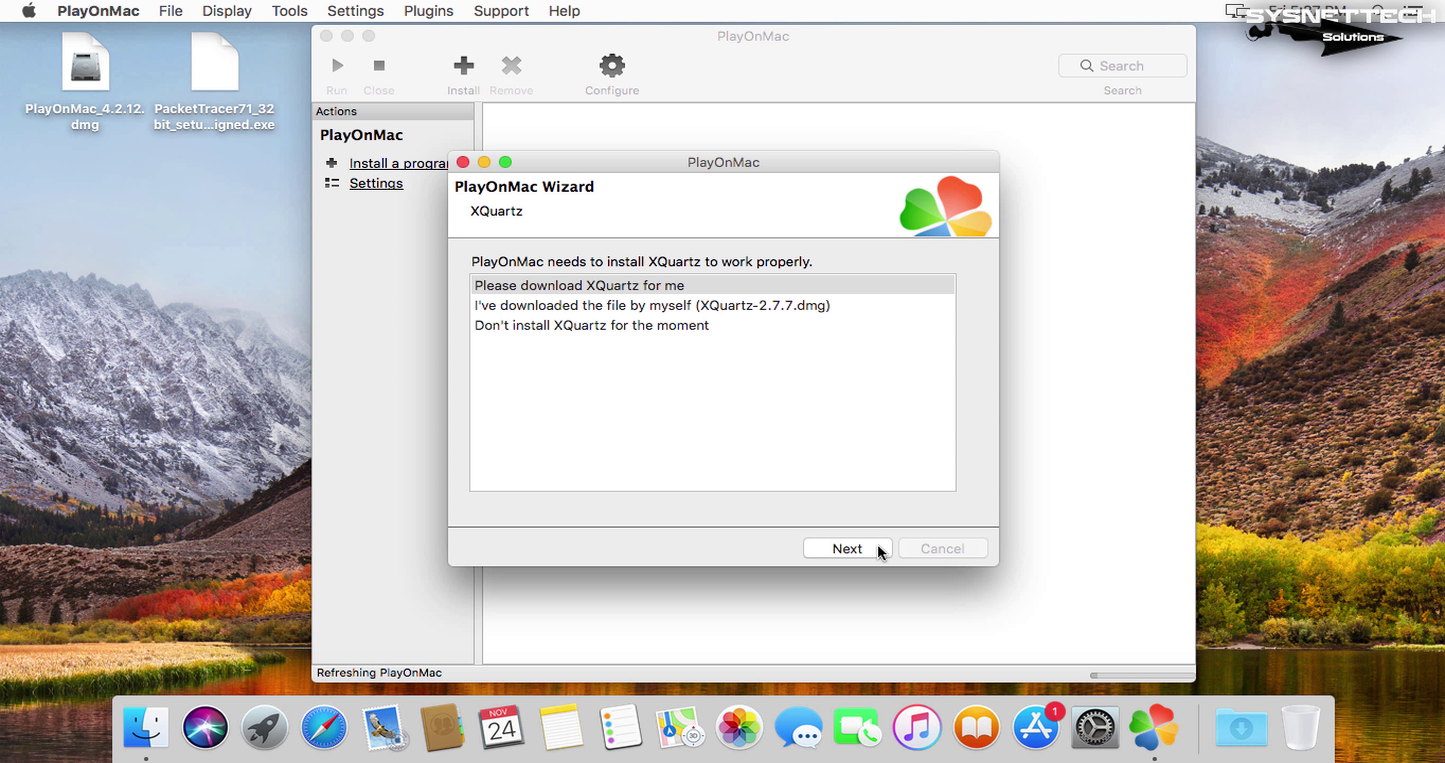
click(669, 287)
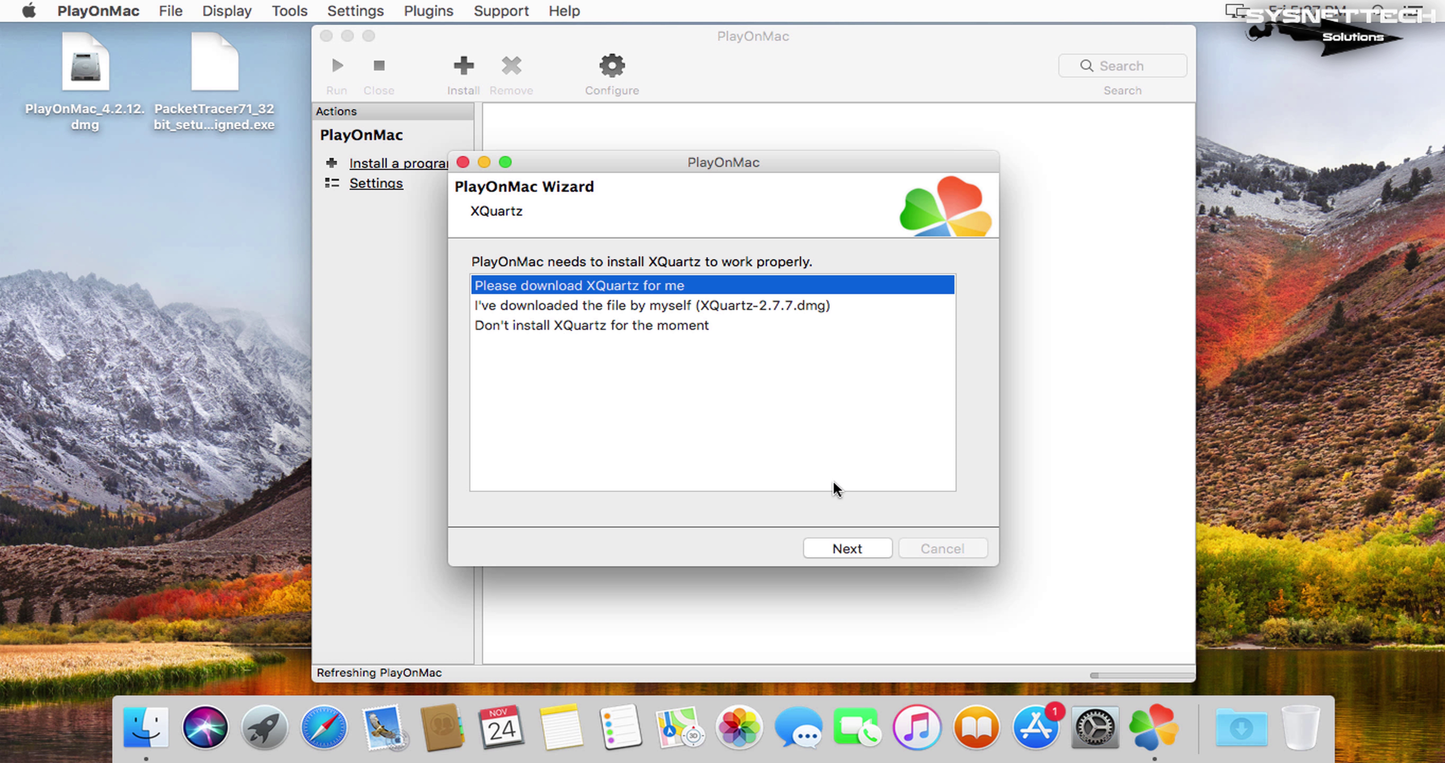
click(873, 550)
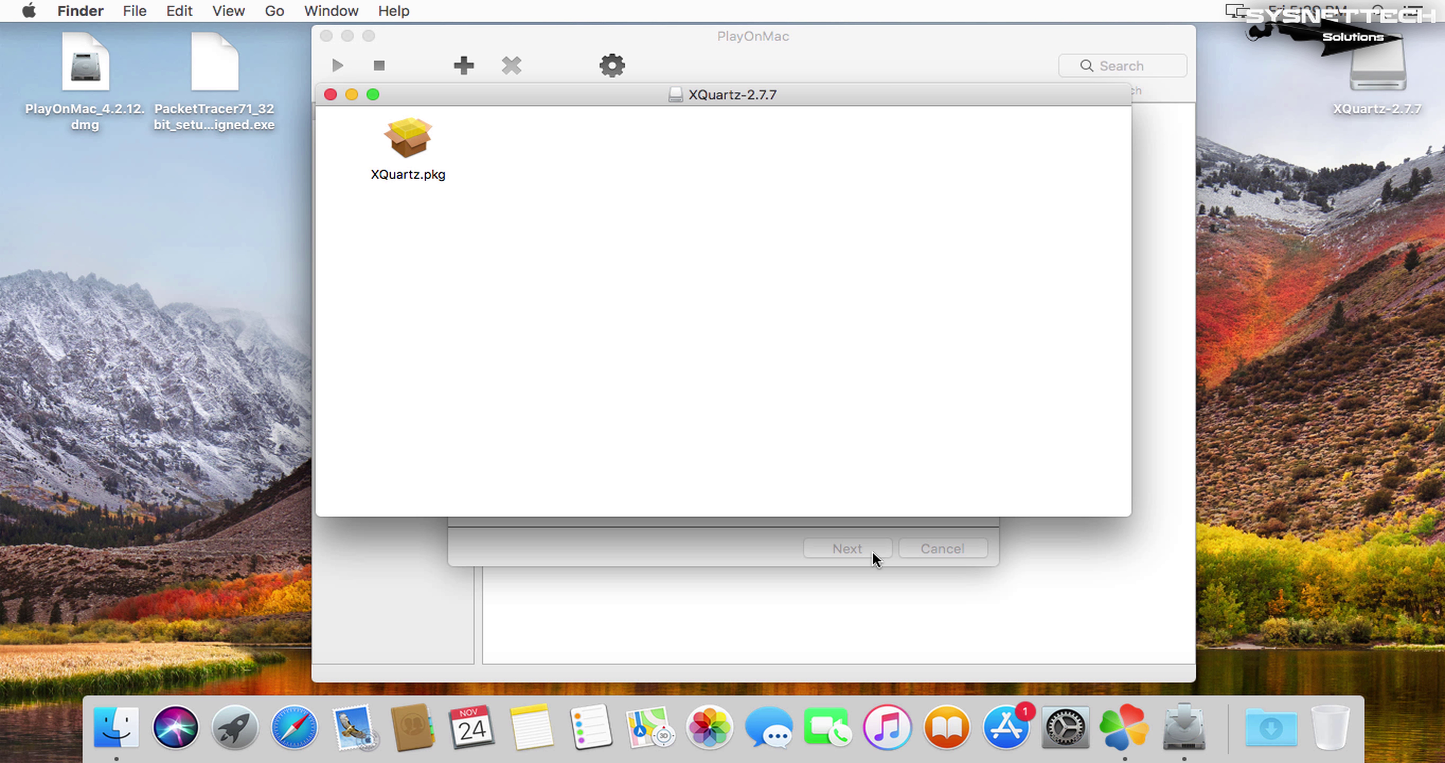
Bring the XQuartz 2.7.7 installer in front of the wizard and close the XQuartz-2.7.7 disk image window.
click(756, 551)
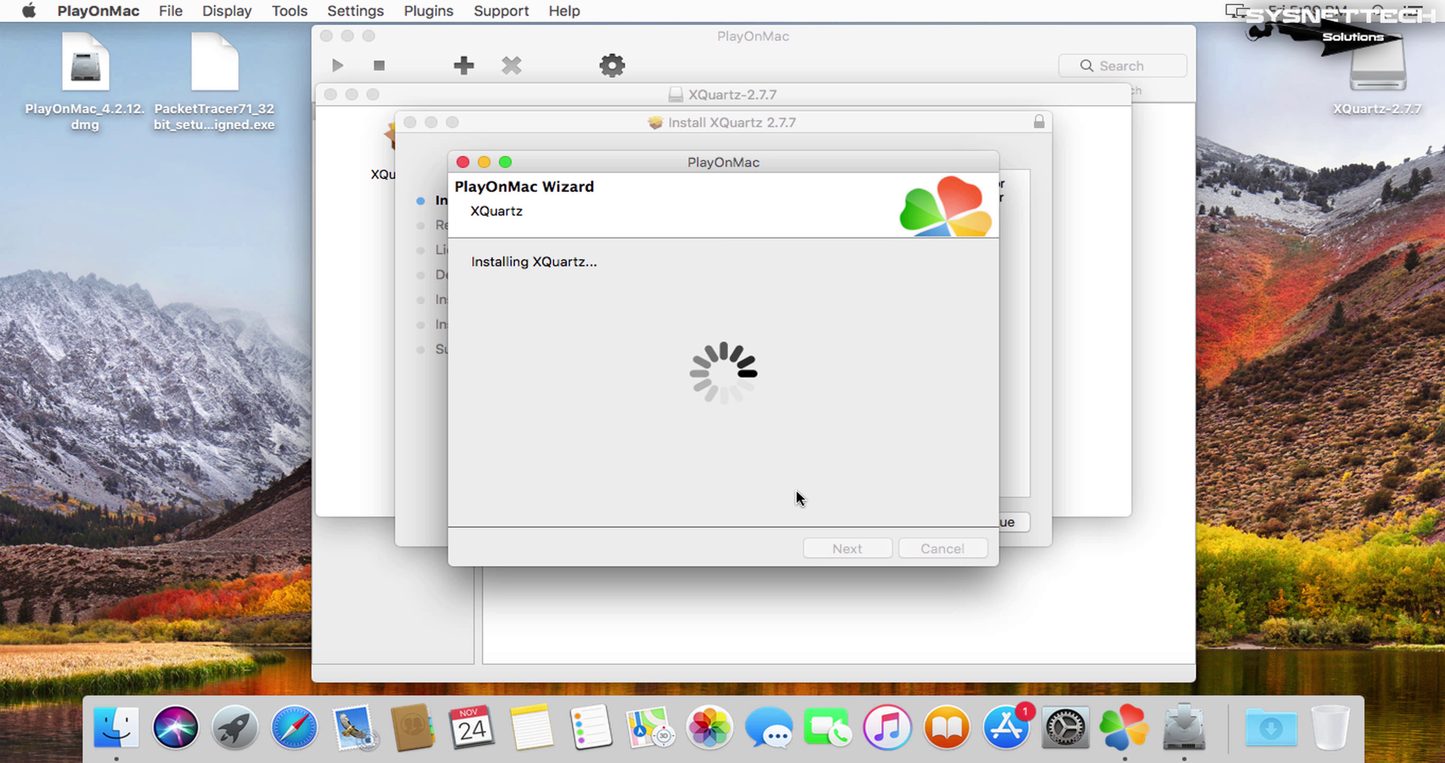
click(856, 125)
drag(856, 125, 904, 235)
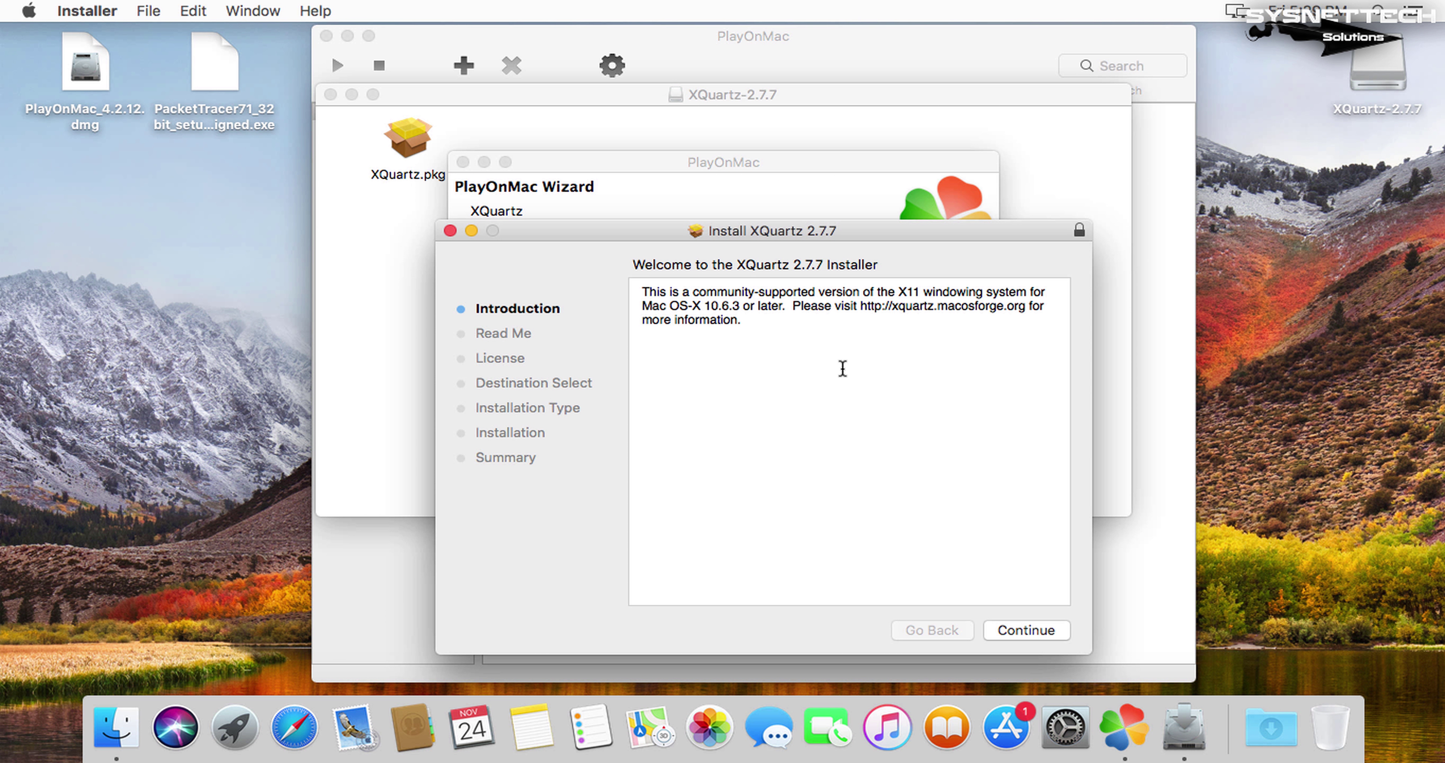
click(330, 95)
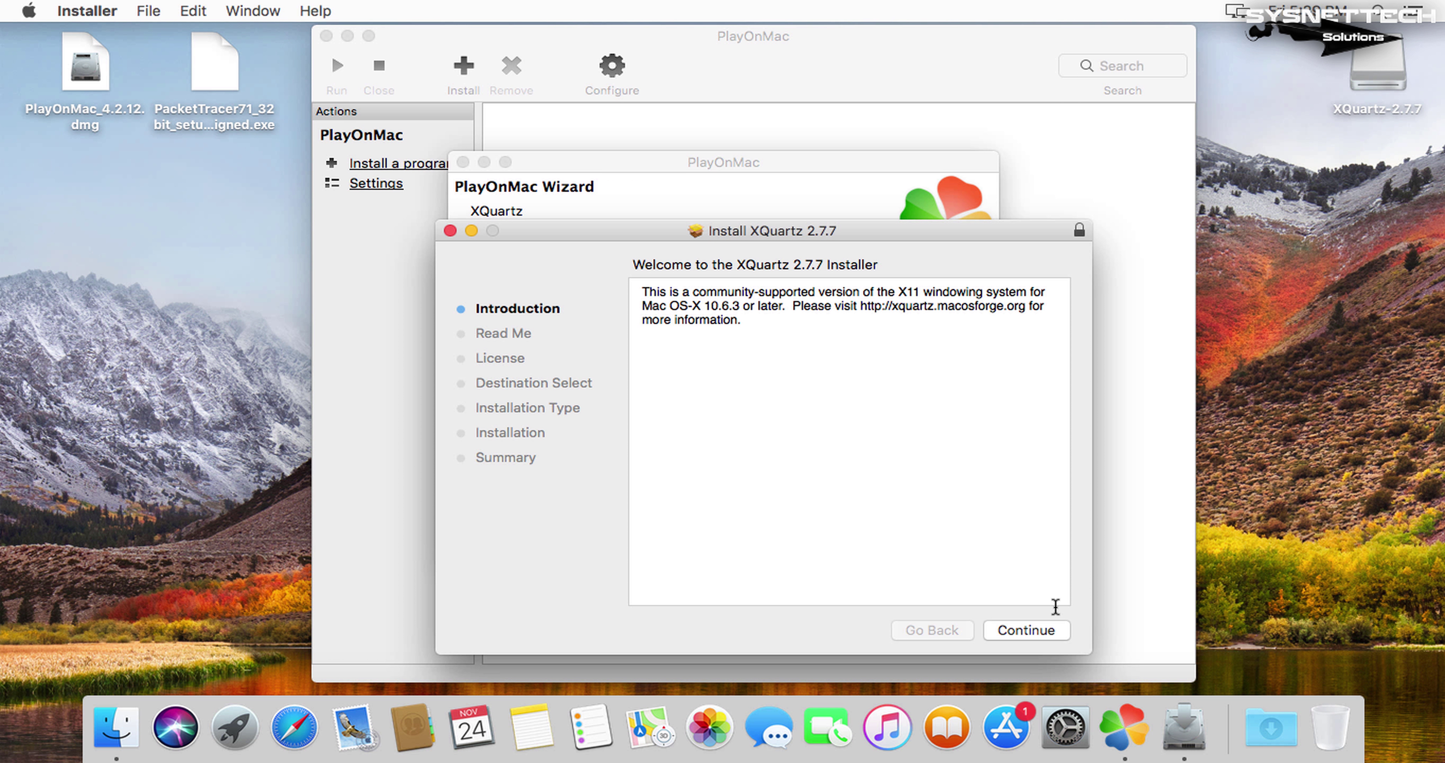
Proceed past the XQuartz 2.7.7 introduction and read-me pages and agree to the software license.
click(1064, 630)
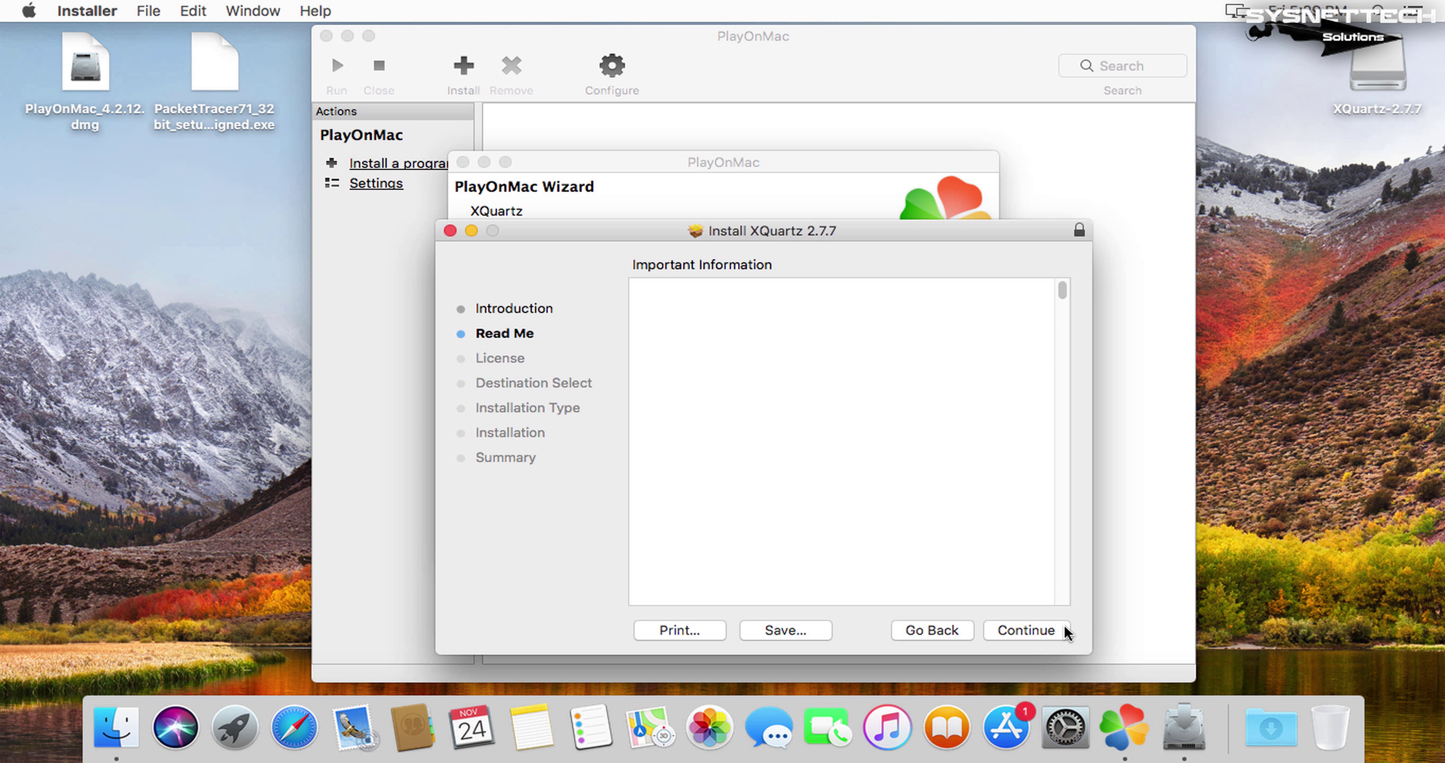
click(1065, 630)
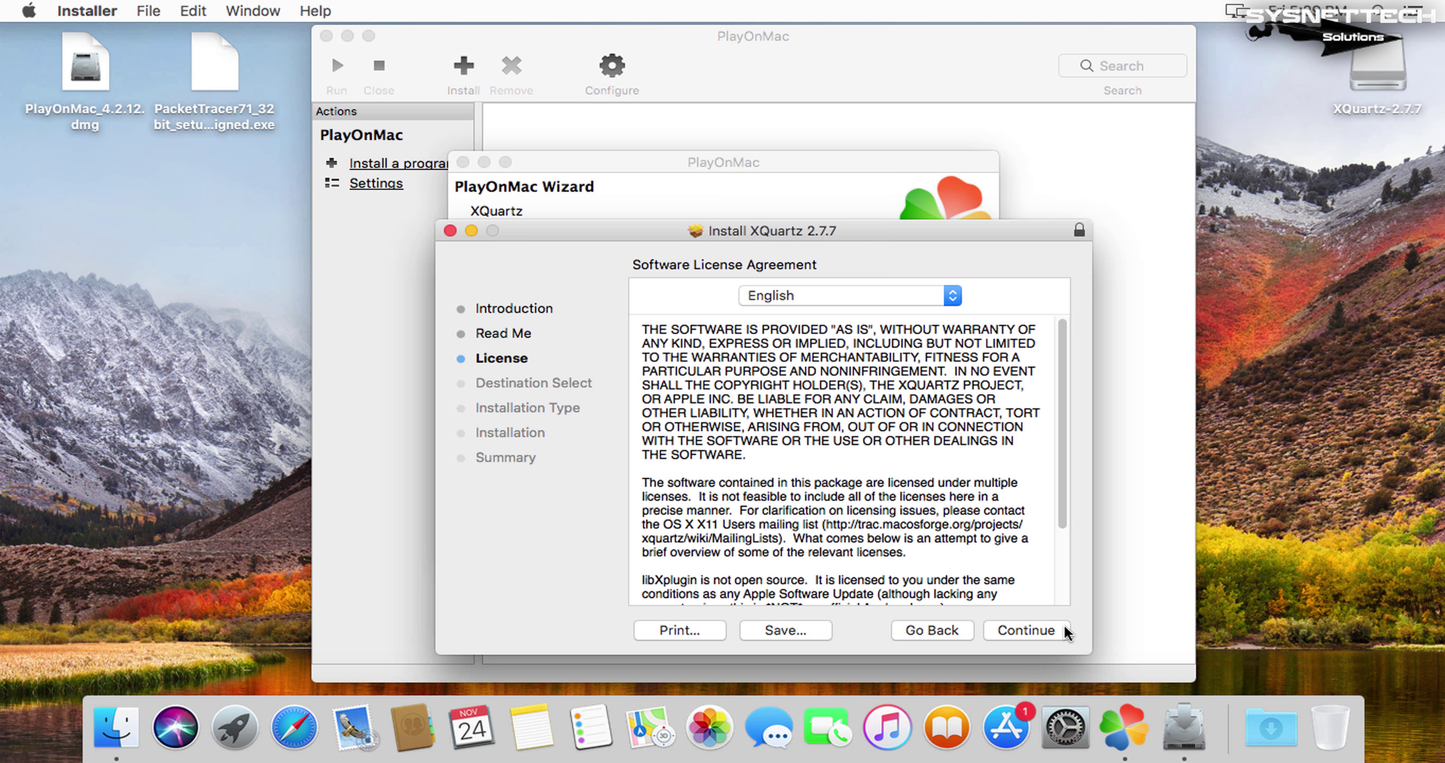
click(1065, 630)
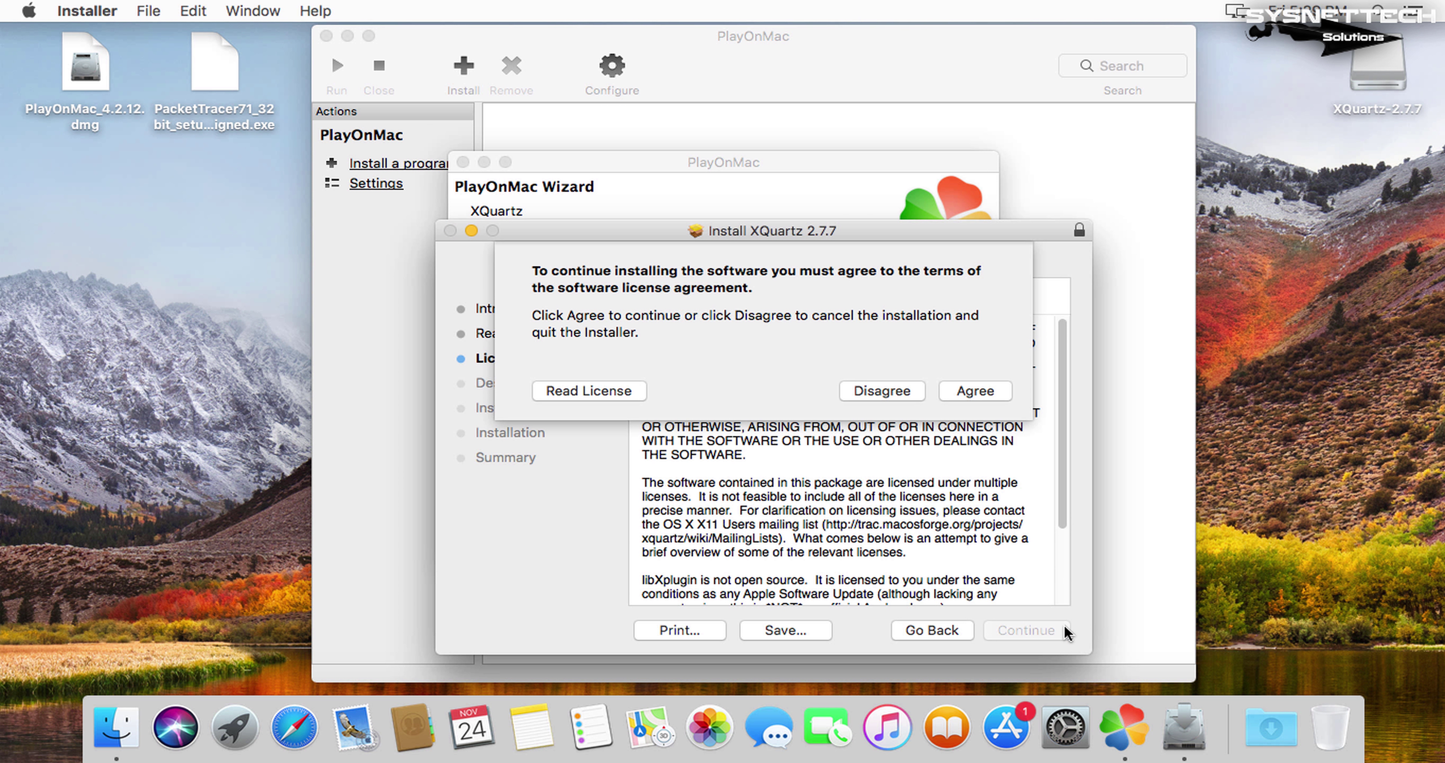
click(1006, 397)
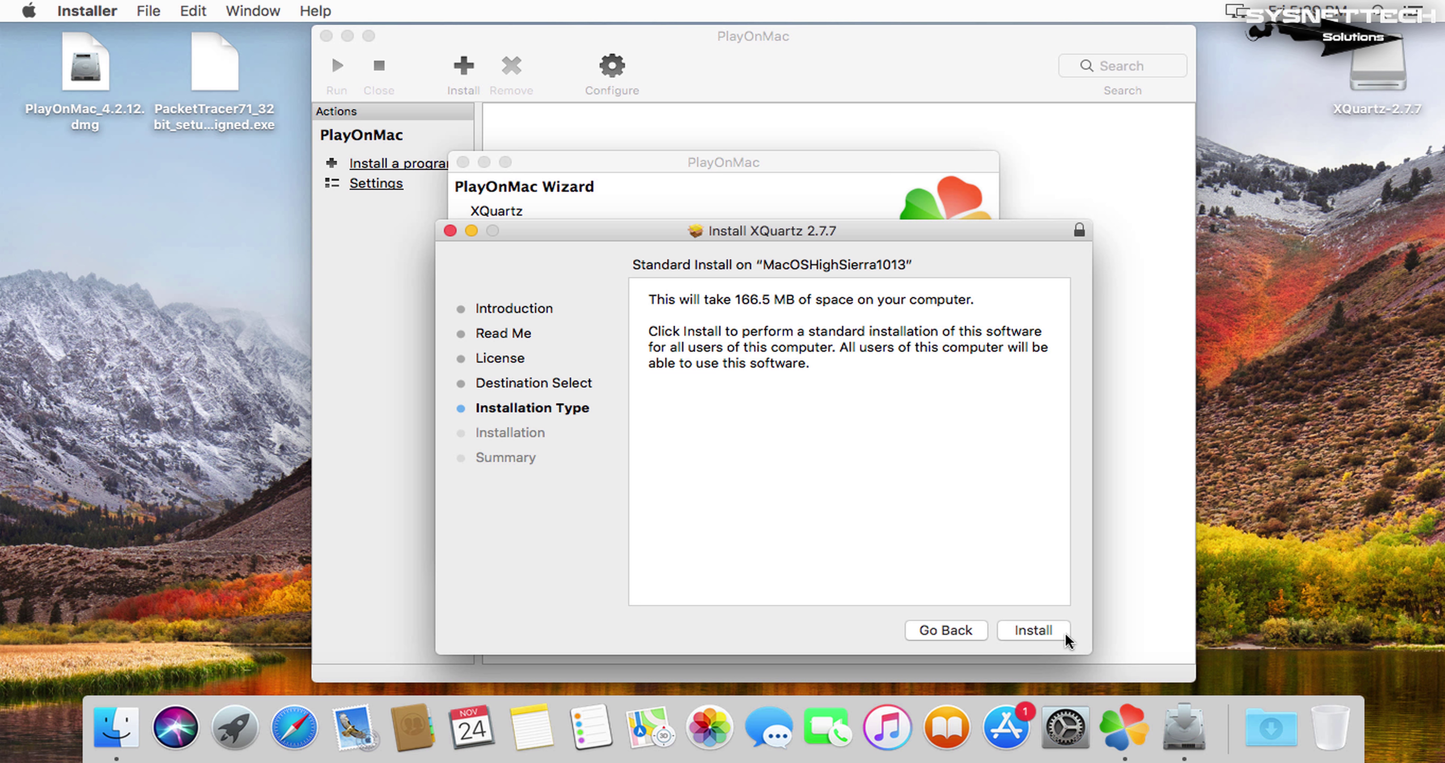
Start the standard XQuartz installation and authorize it with the account password.
click(1064, 636)
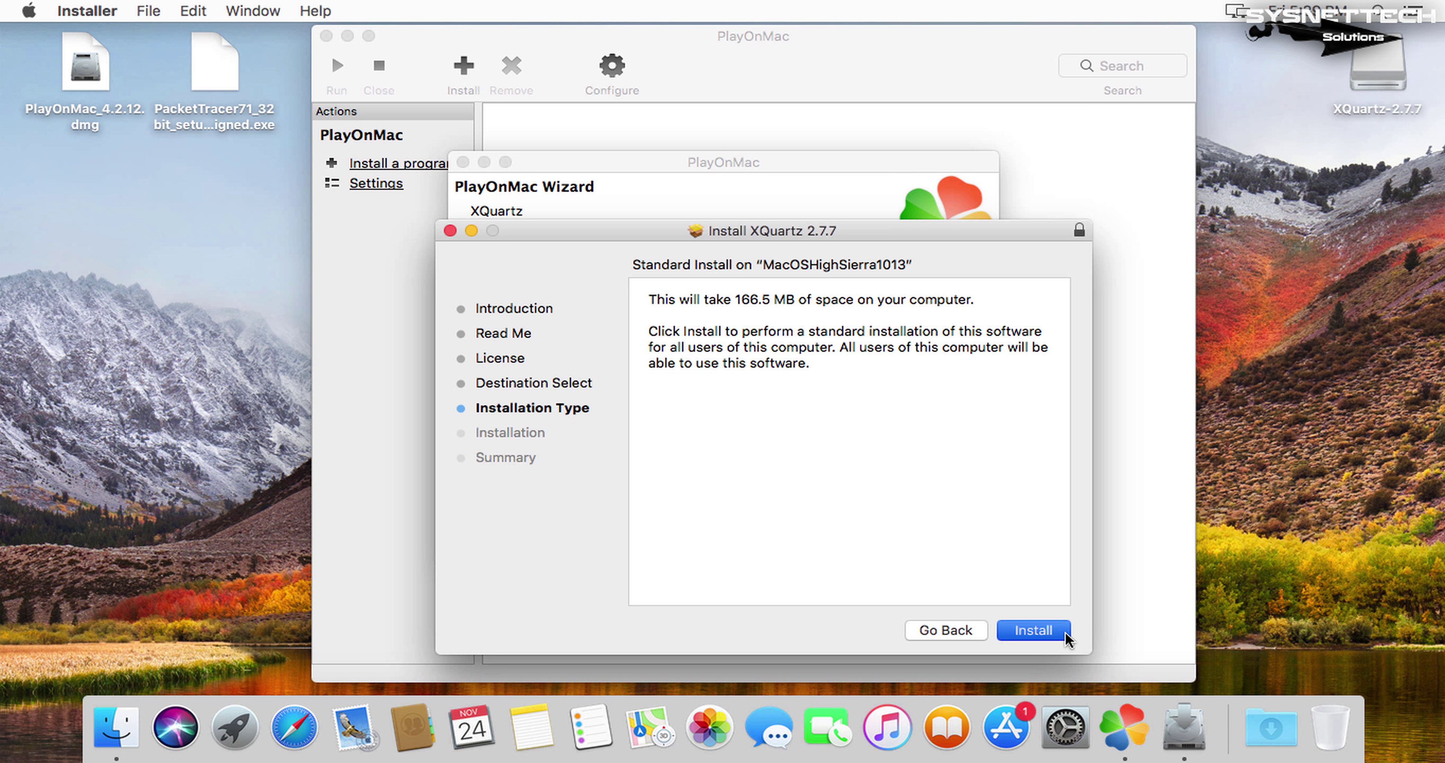
text(******)
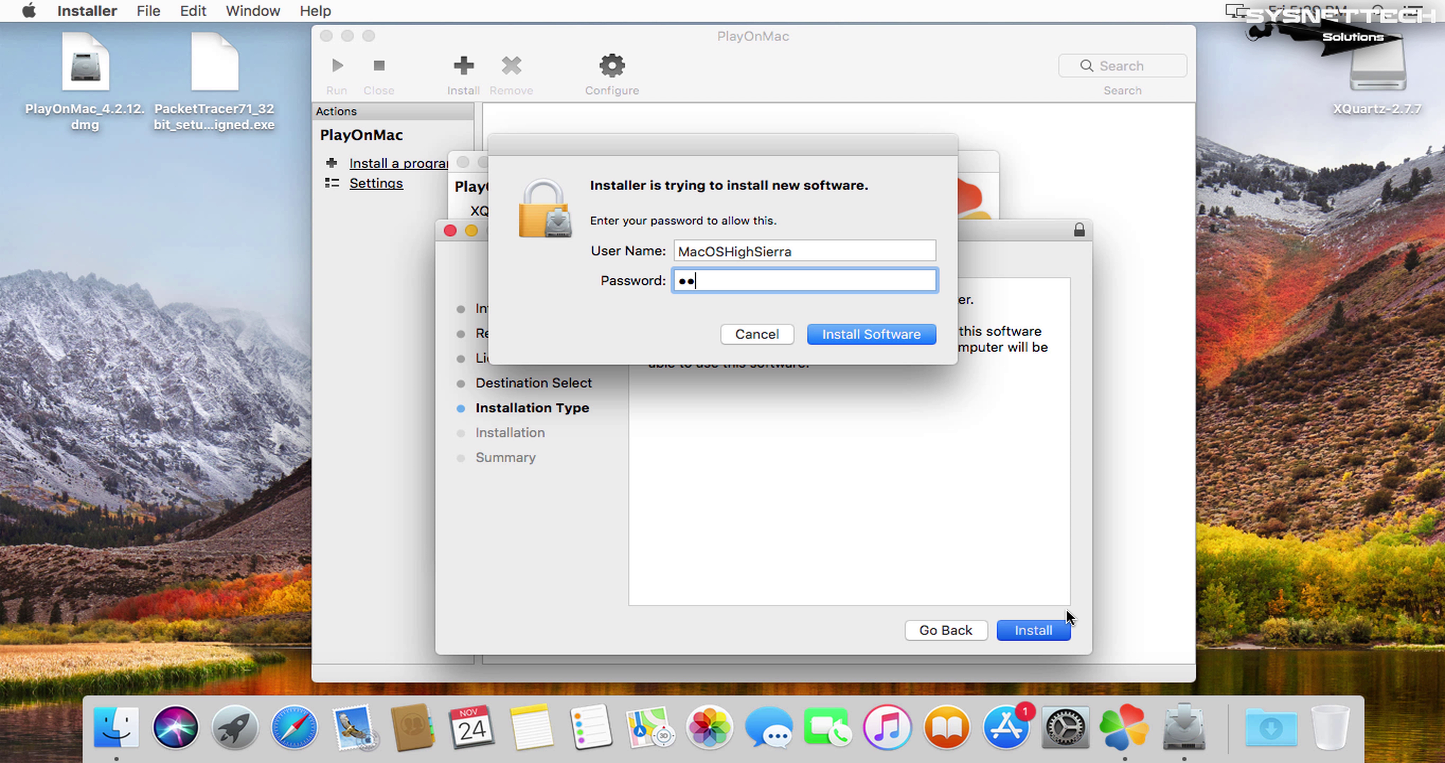
key(Return)
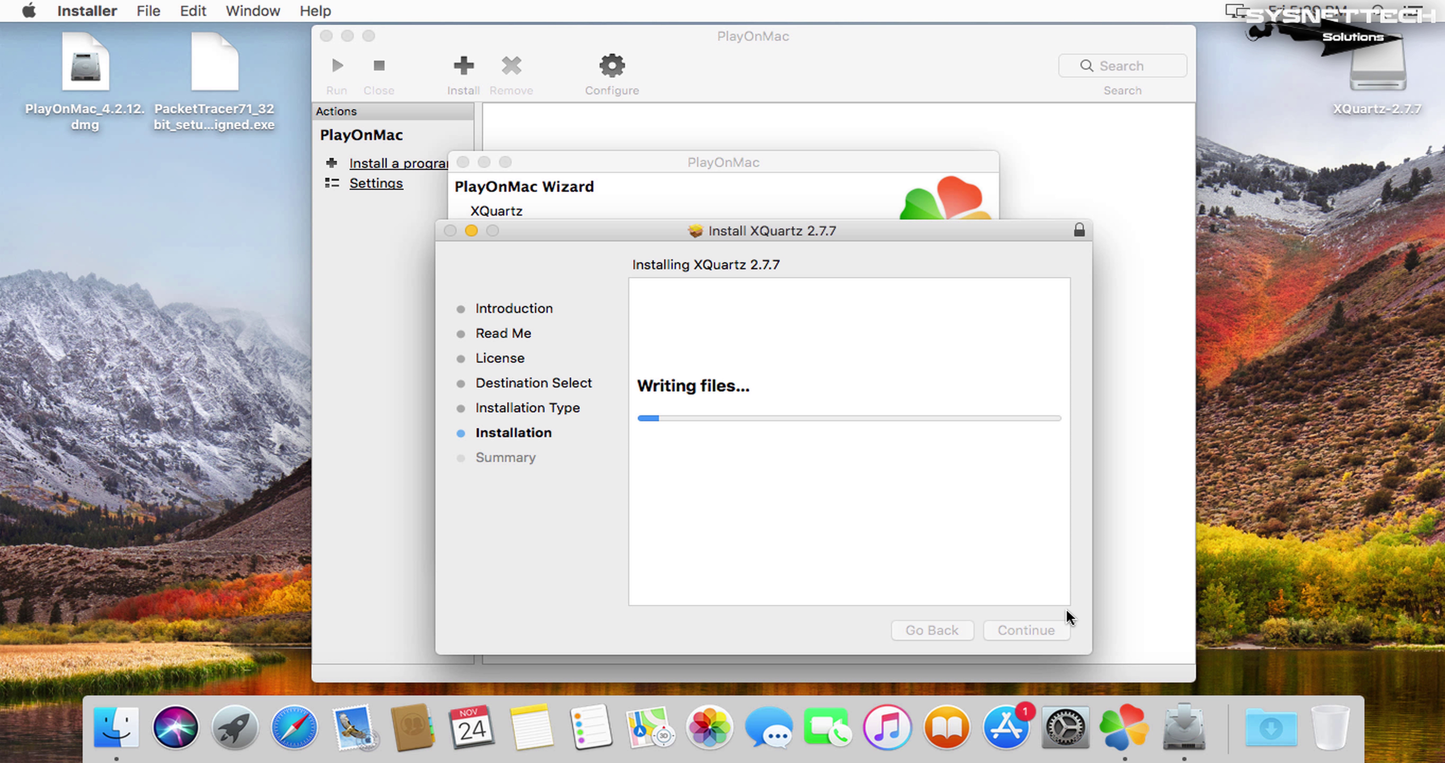
Close the completed XQuartz installer and finish the PlayOnMac XQuartz wizard.
drag(934, 237, 909, 223)
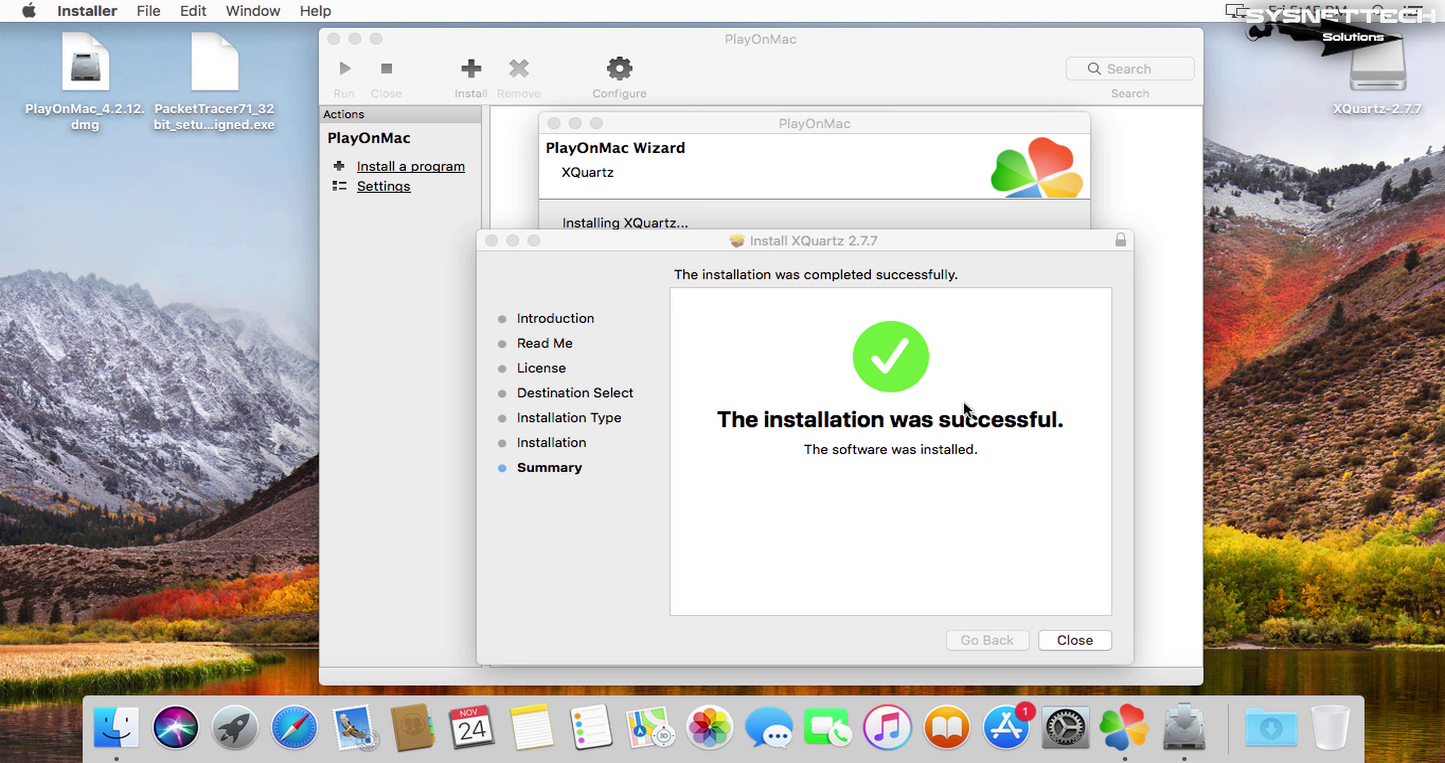
click(1101, 640)
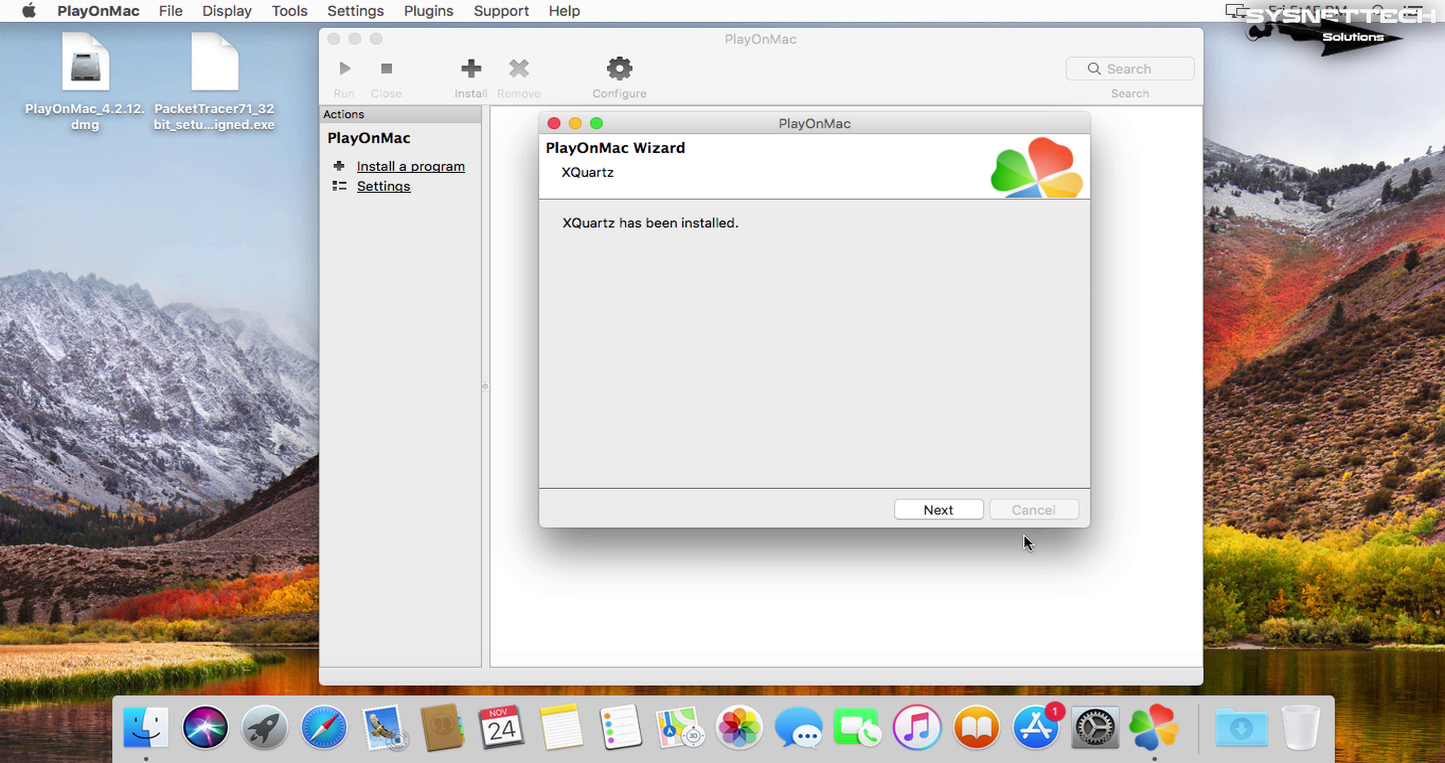
click(976, 515)
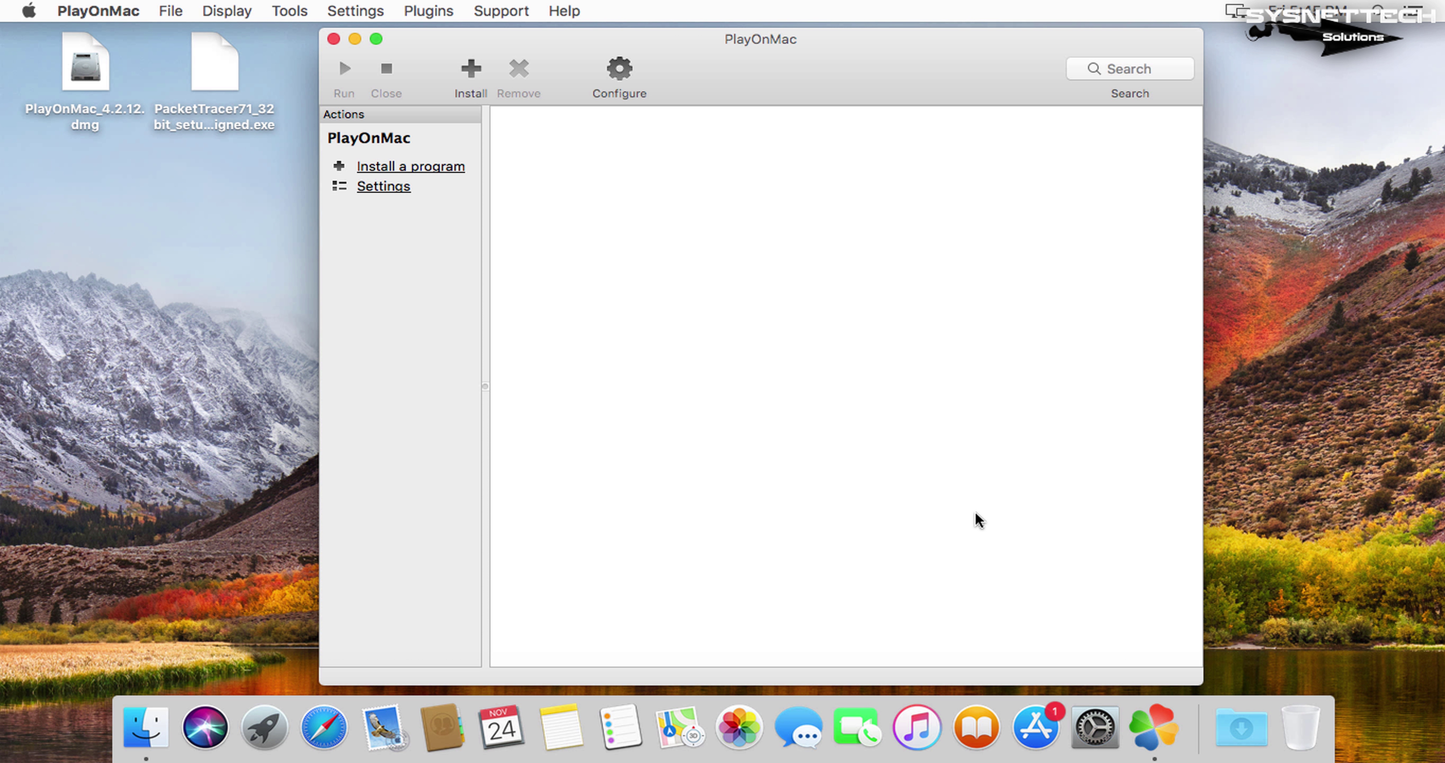
Start a manual installation of a non-listed program and proceed past the PlayOnMac notices and welcome page.
click(444, 169)
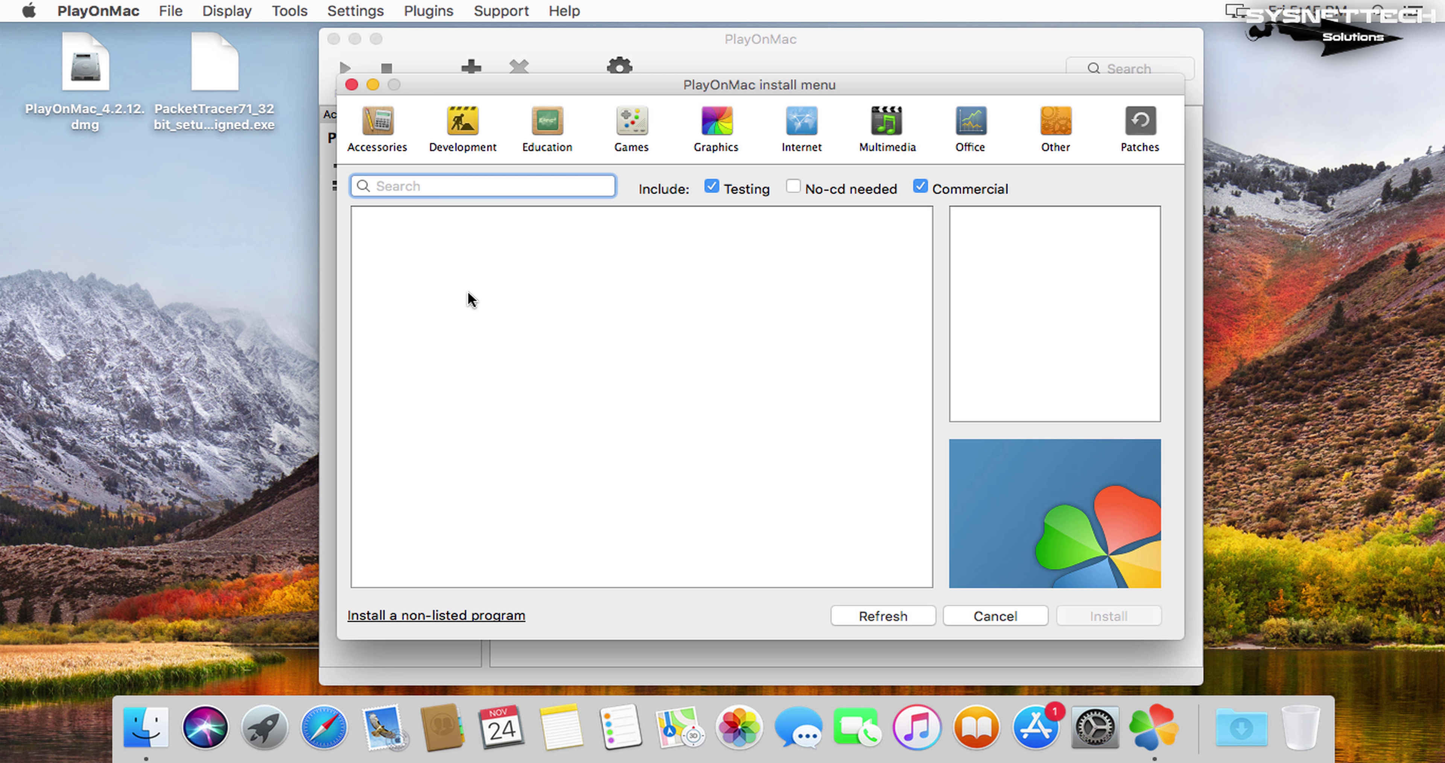
click(482, 617)
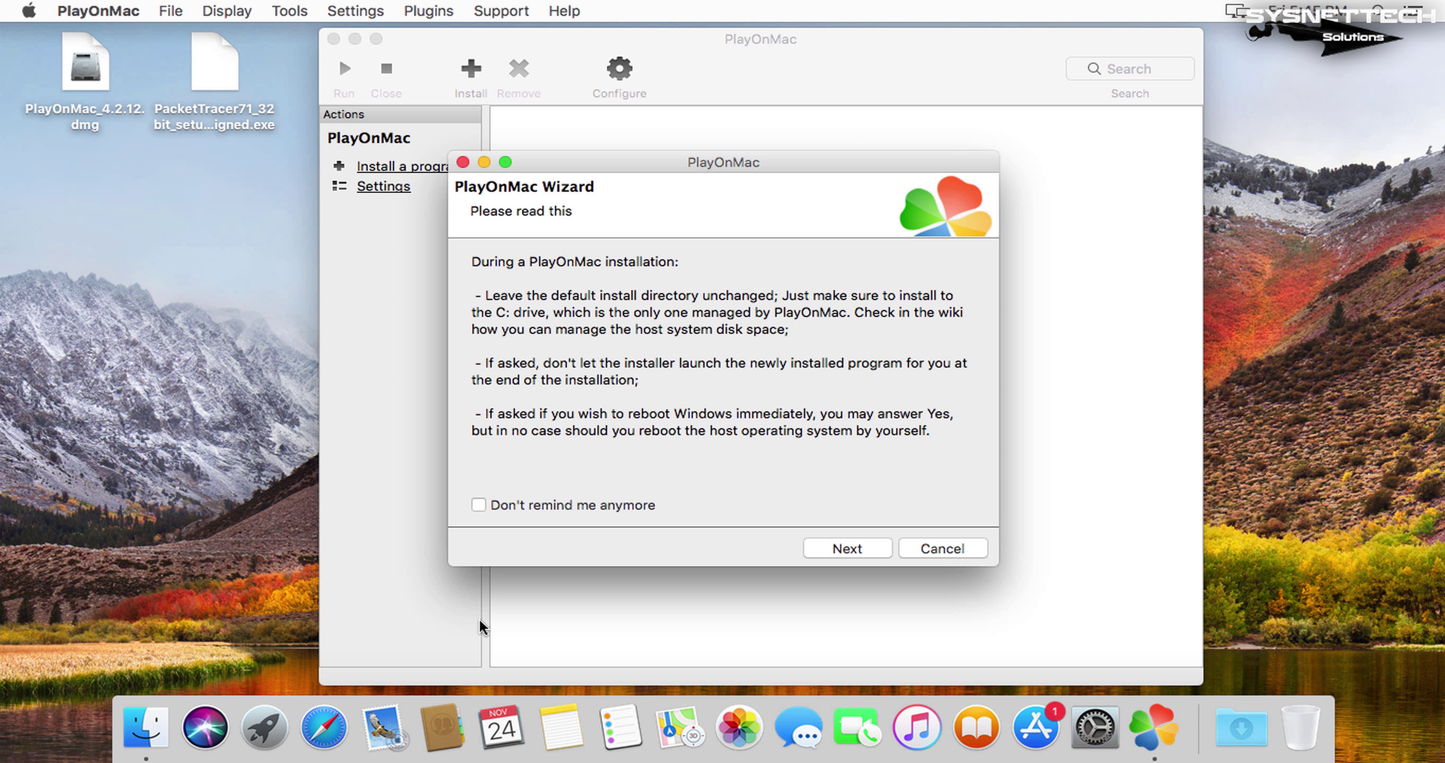
click(882, 555)
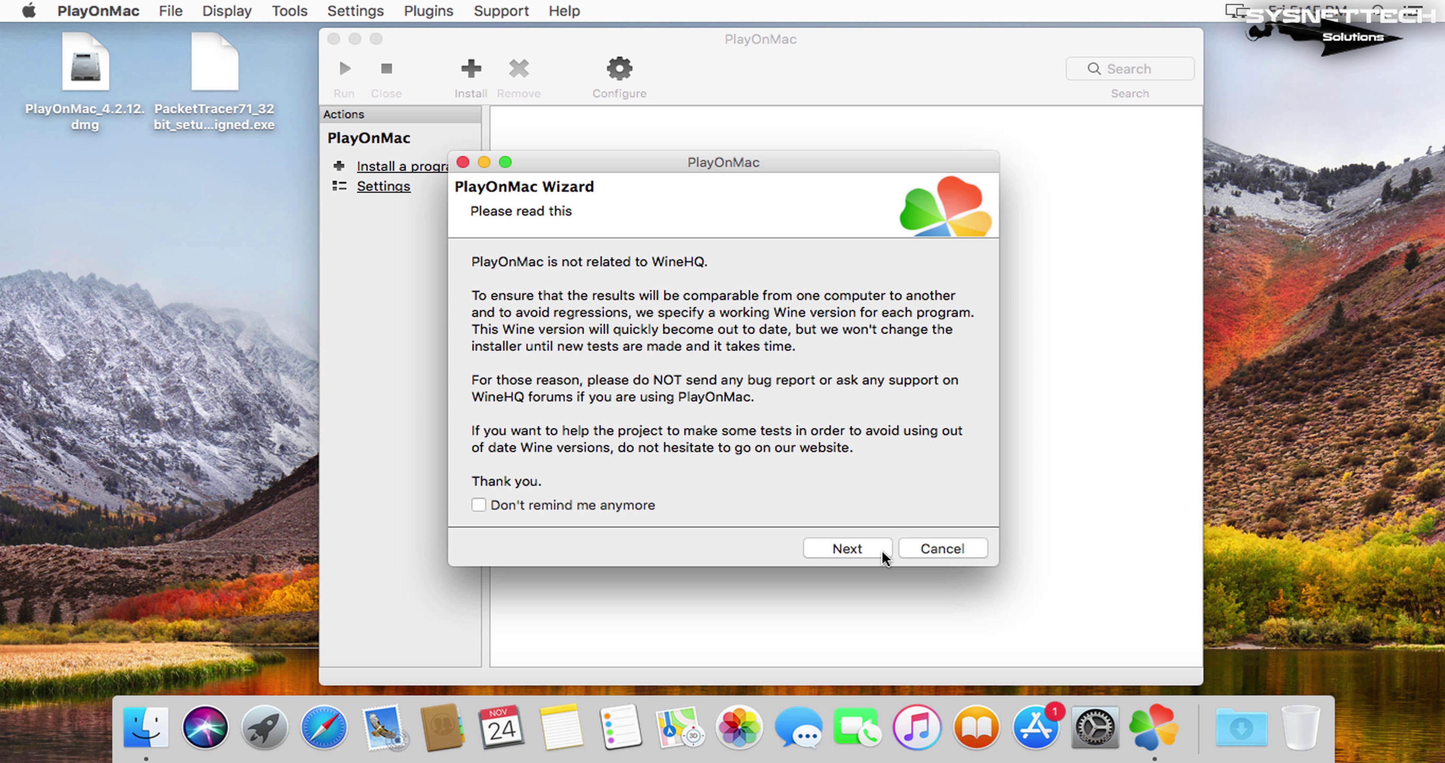
click(847, 549)
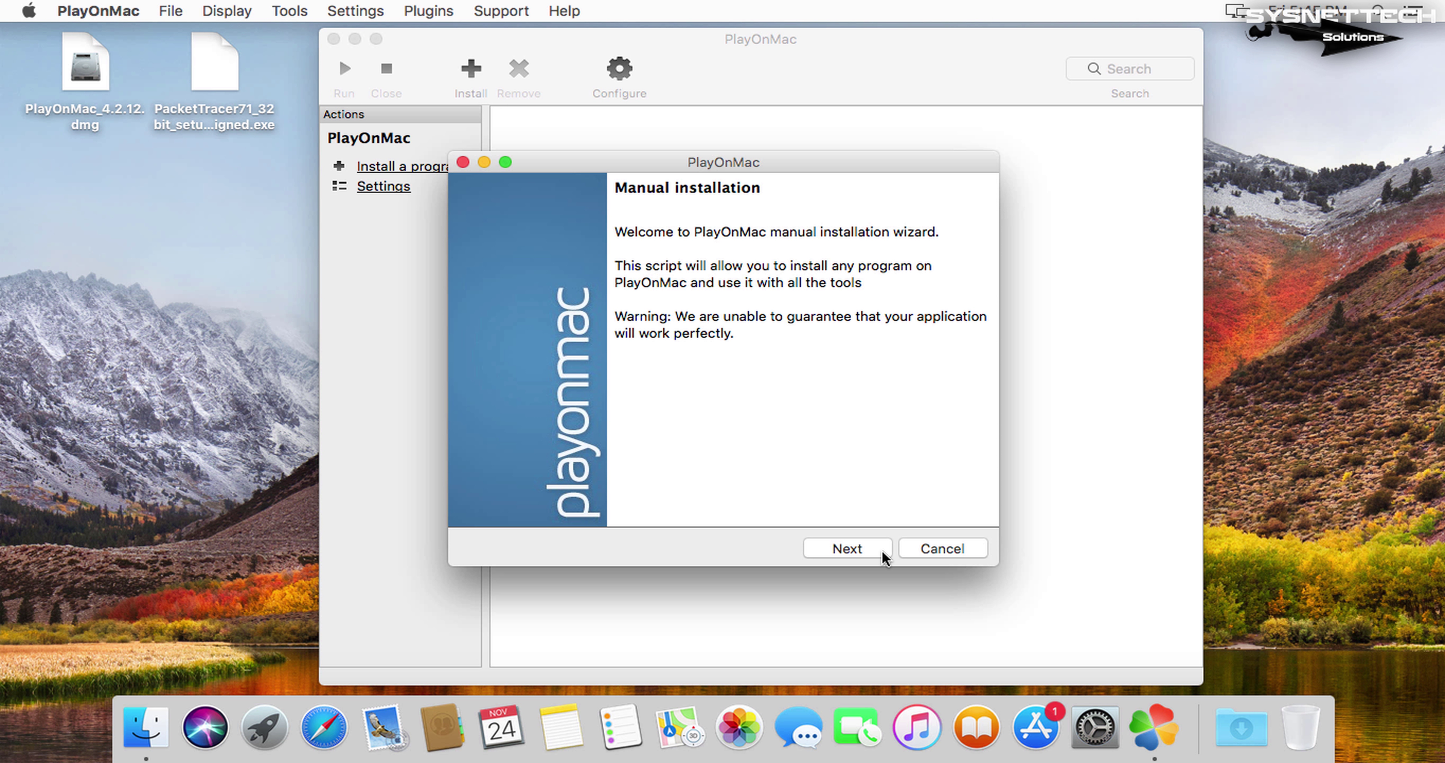
click(882, 551)
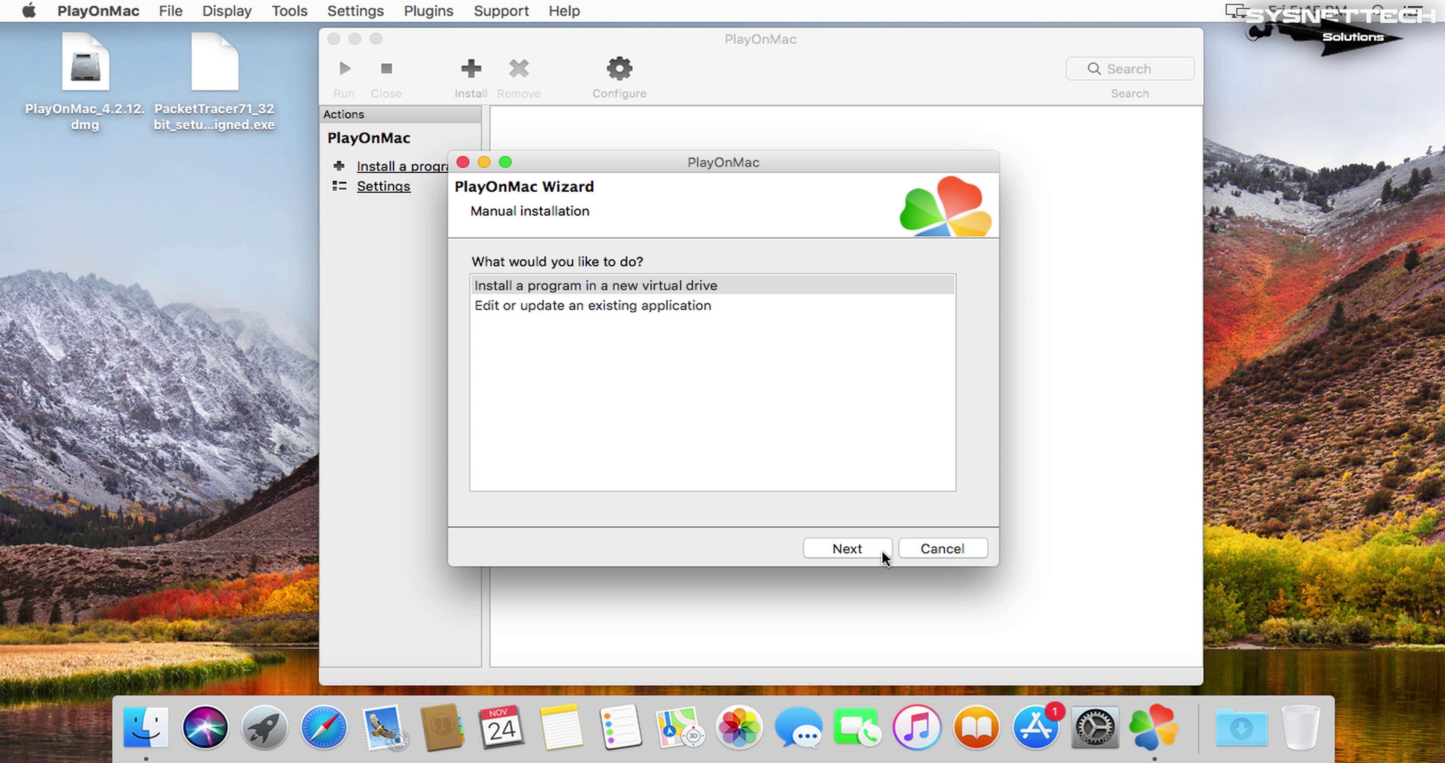
Choose to install a program in a new virtual drive and name the drive PacketTracer.
click(723, 286)
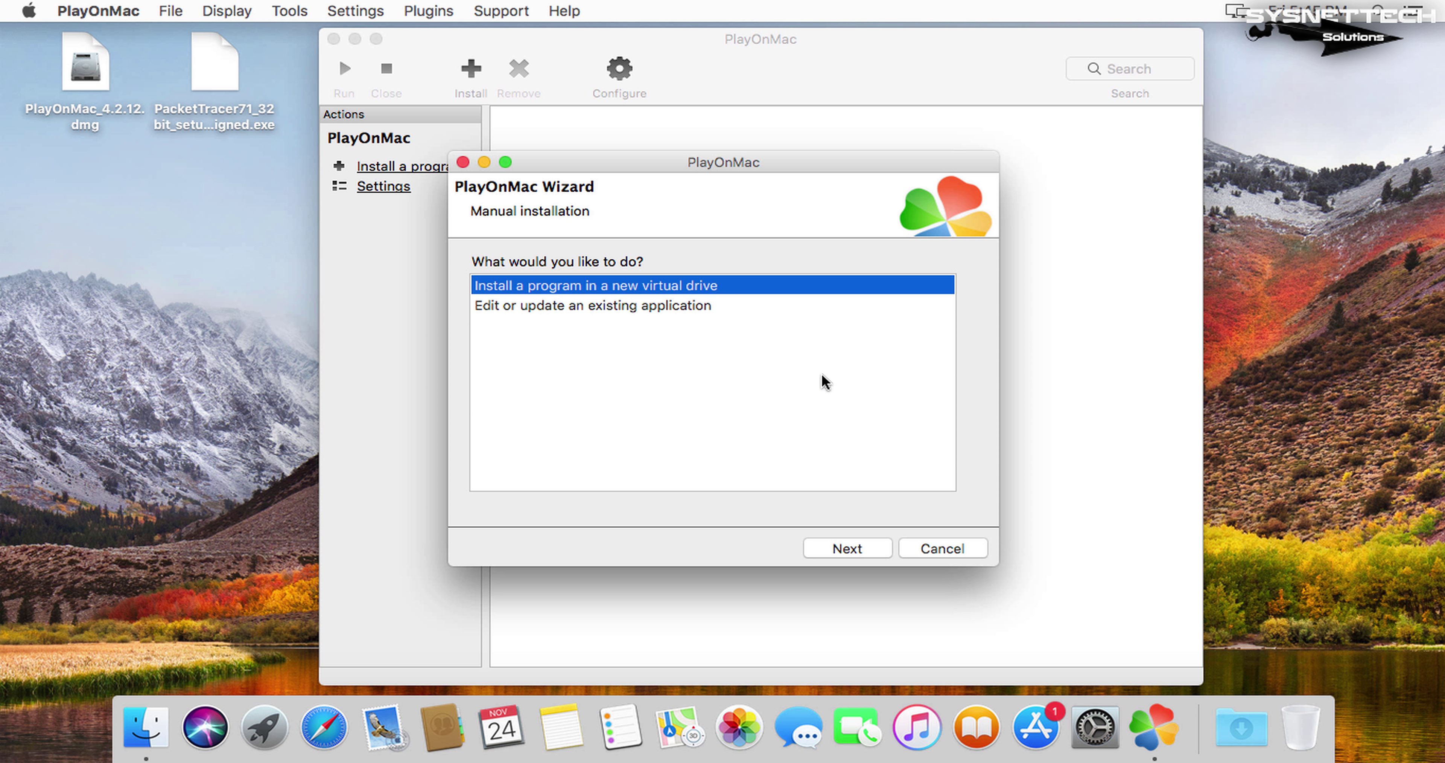
click(878, 552)
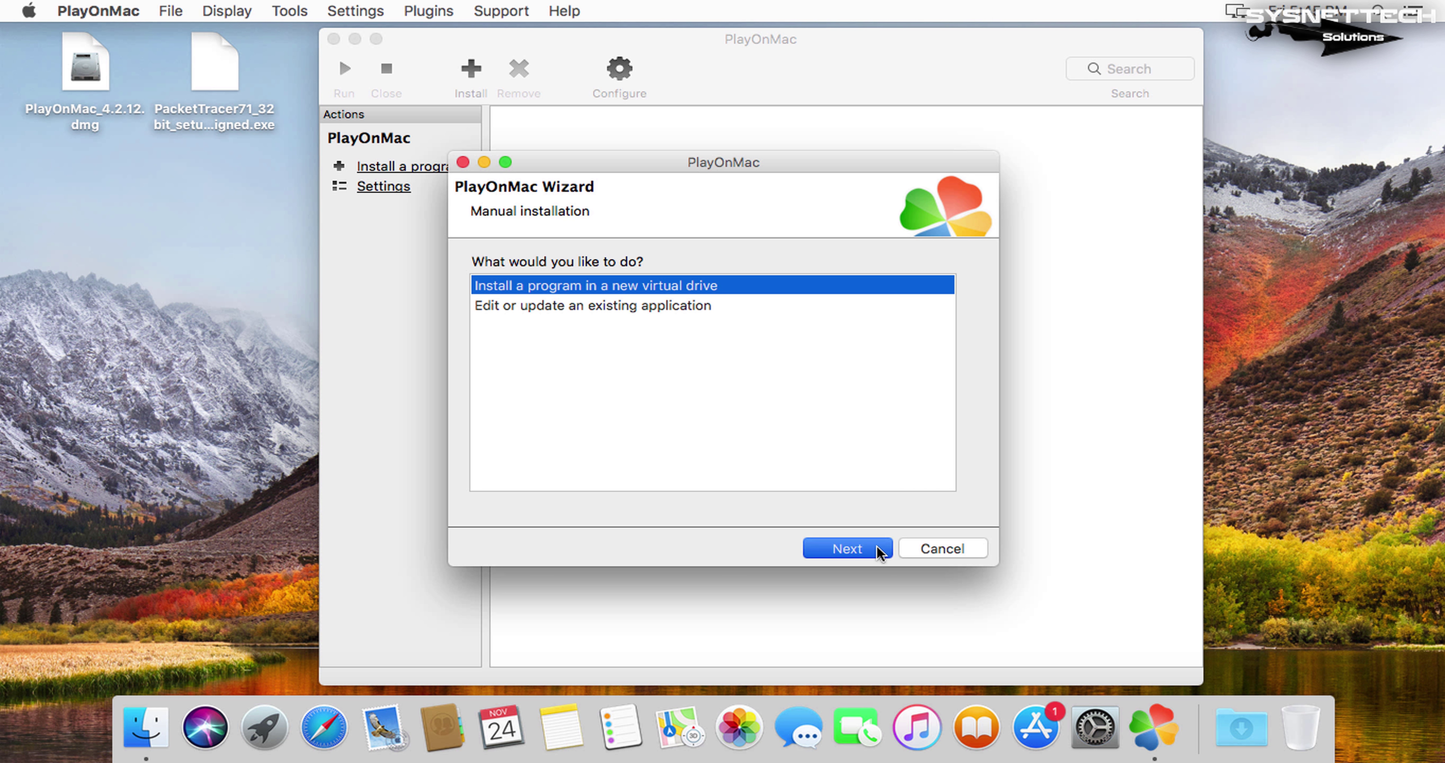
click(726, 304)
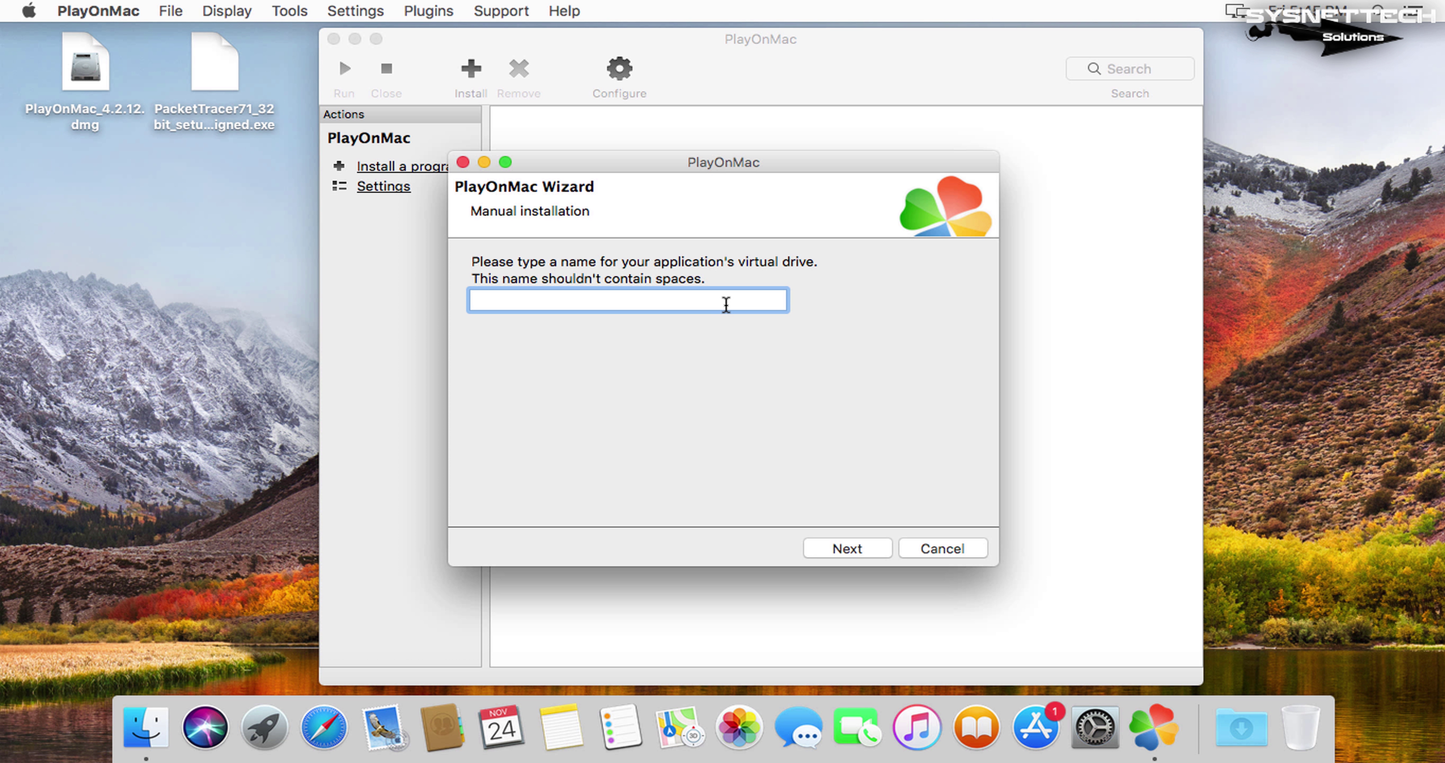
text(PacketTracer)
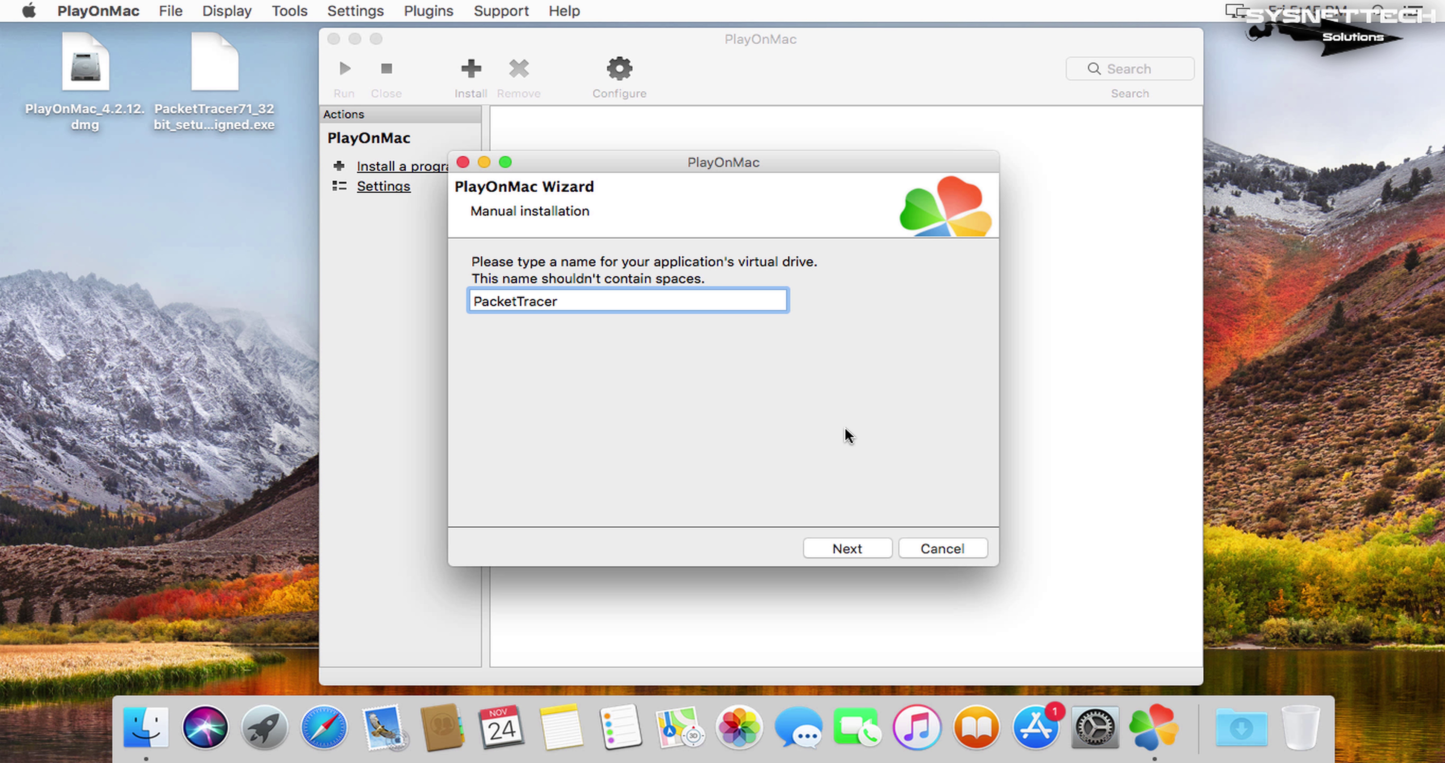
click(882, 555)
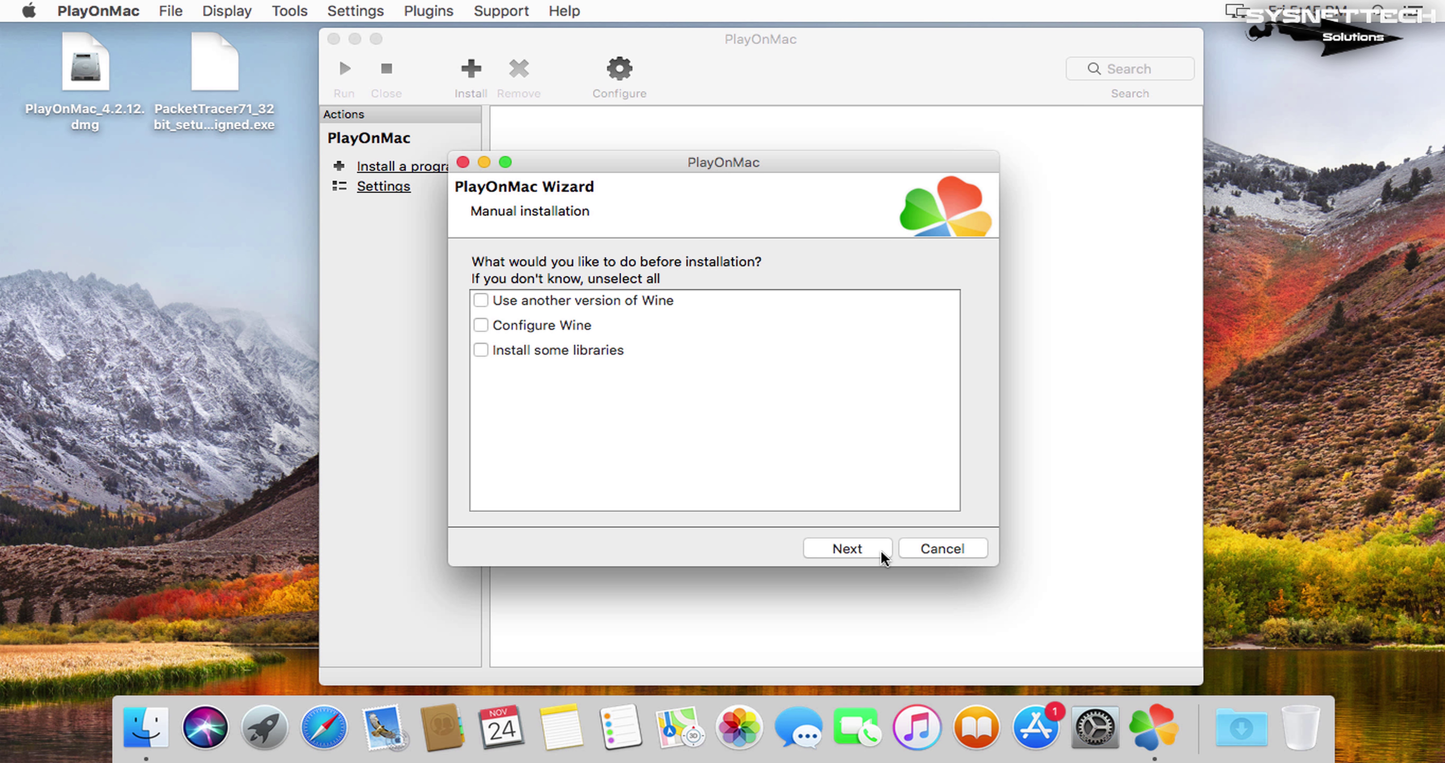
Create a 32 bits windows installation drive with no pre-installation options, installing the Wine Mono and Wine Gecko packages.
click(883, 555)
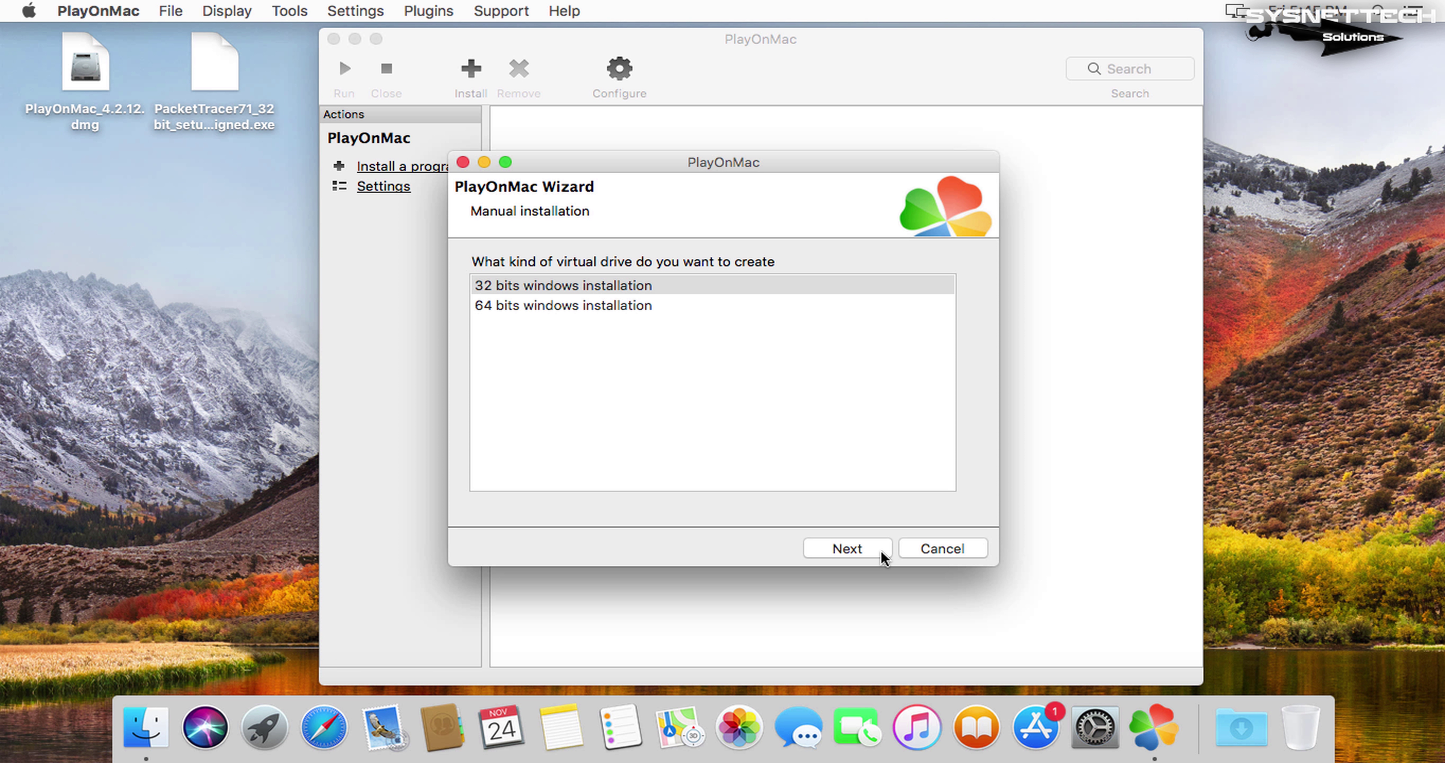
click(882, 556)
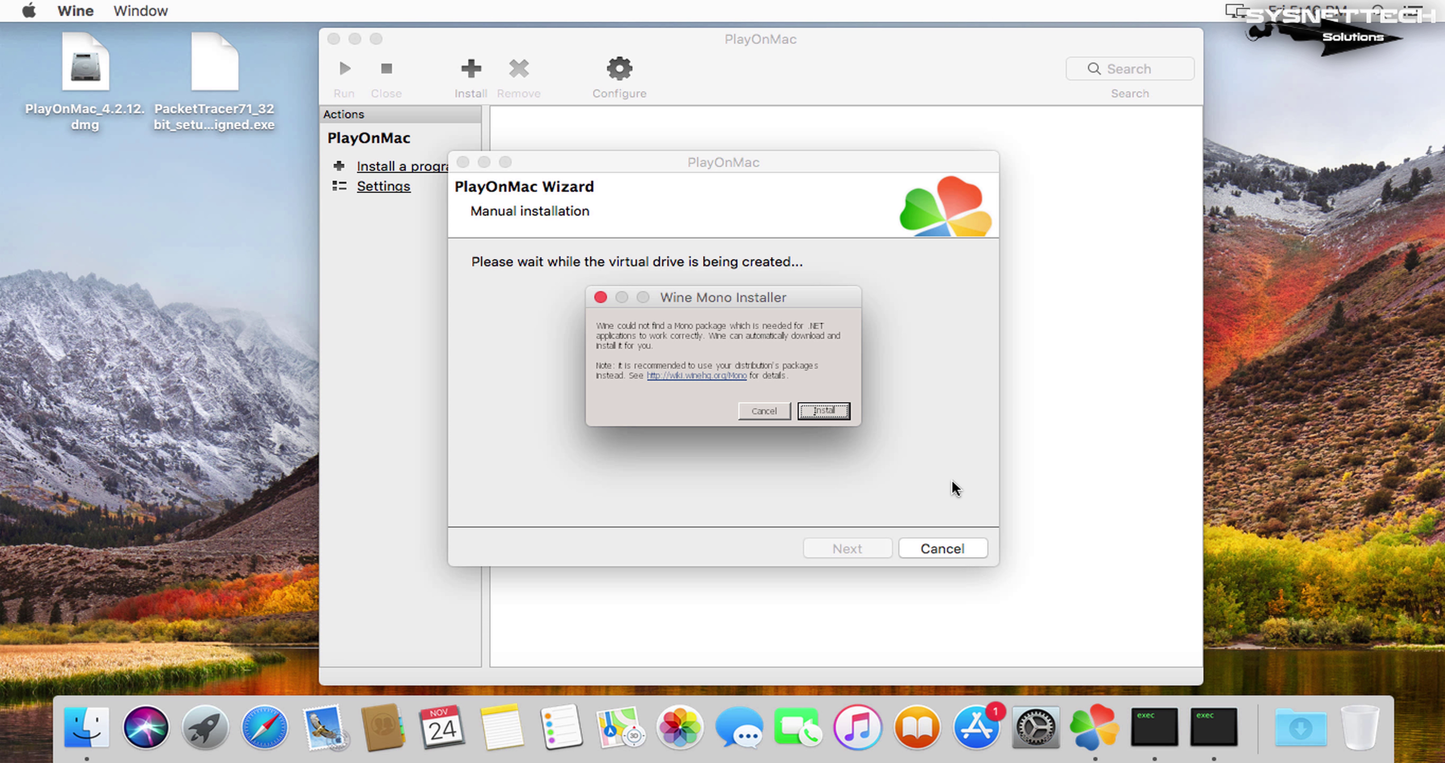
click(839, 416)
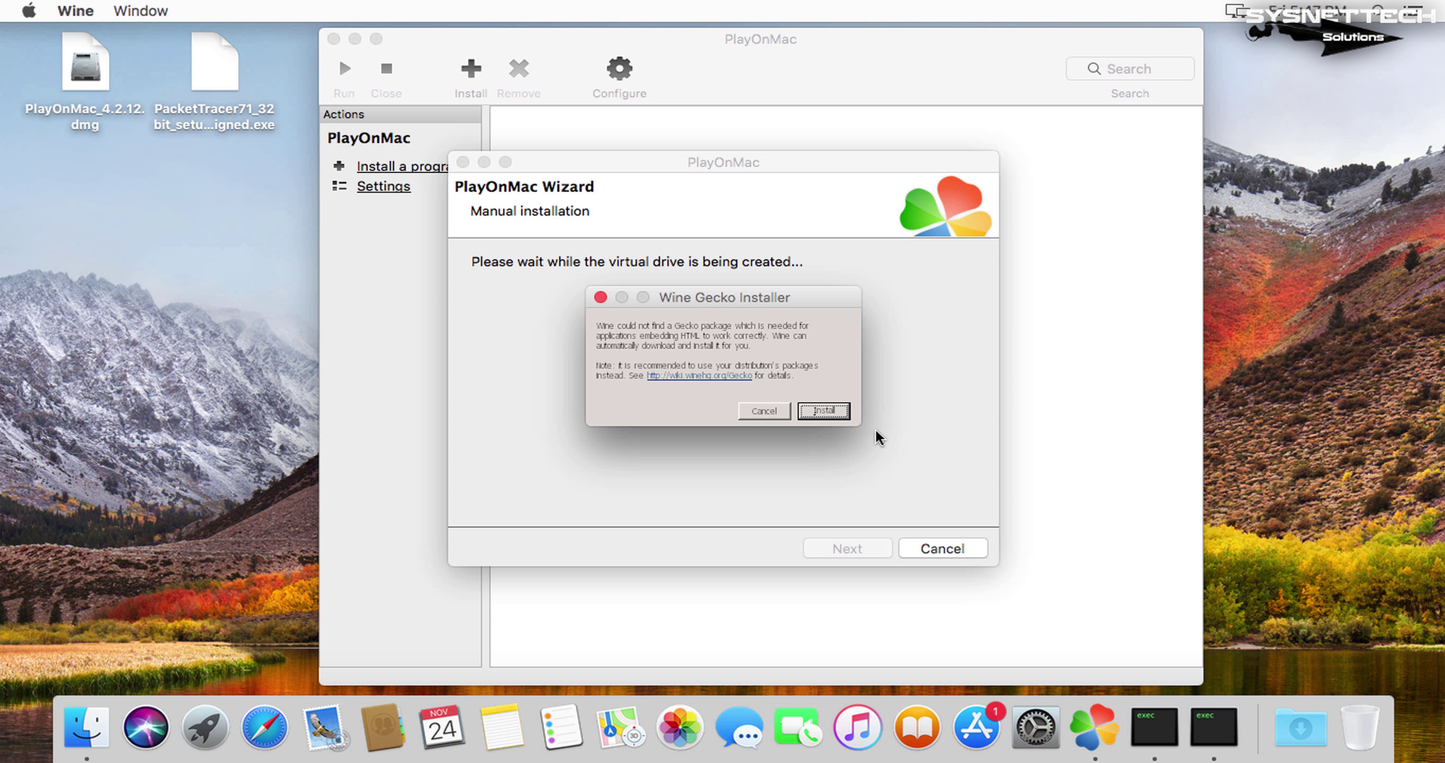
click(845, 413)
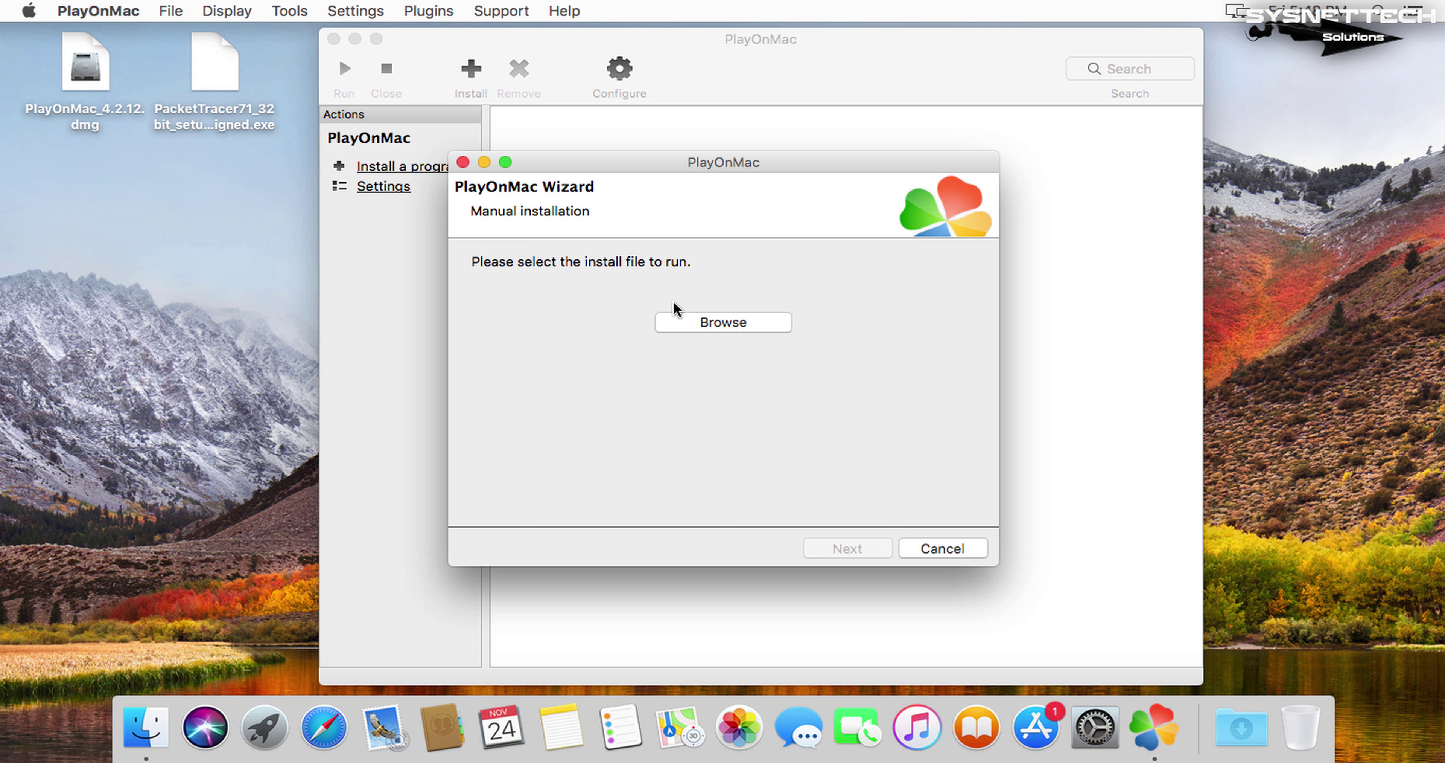
Select PacketTracer71_32bit_setup_signed.exe from the Desktop folder as the install file and launch its setup.
click(240, 109)
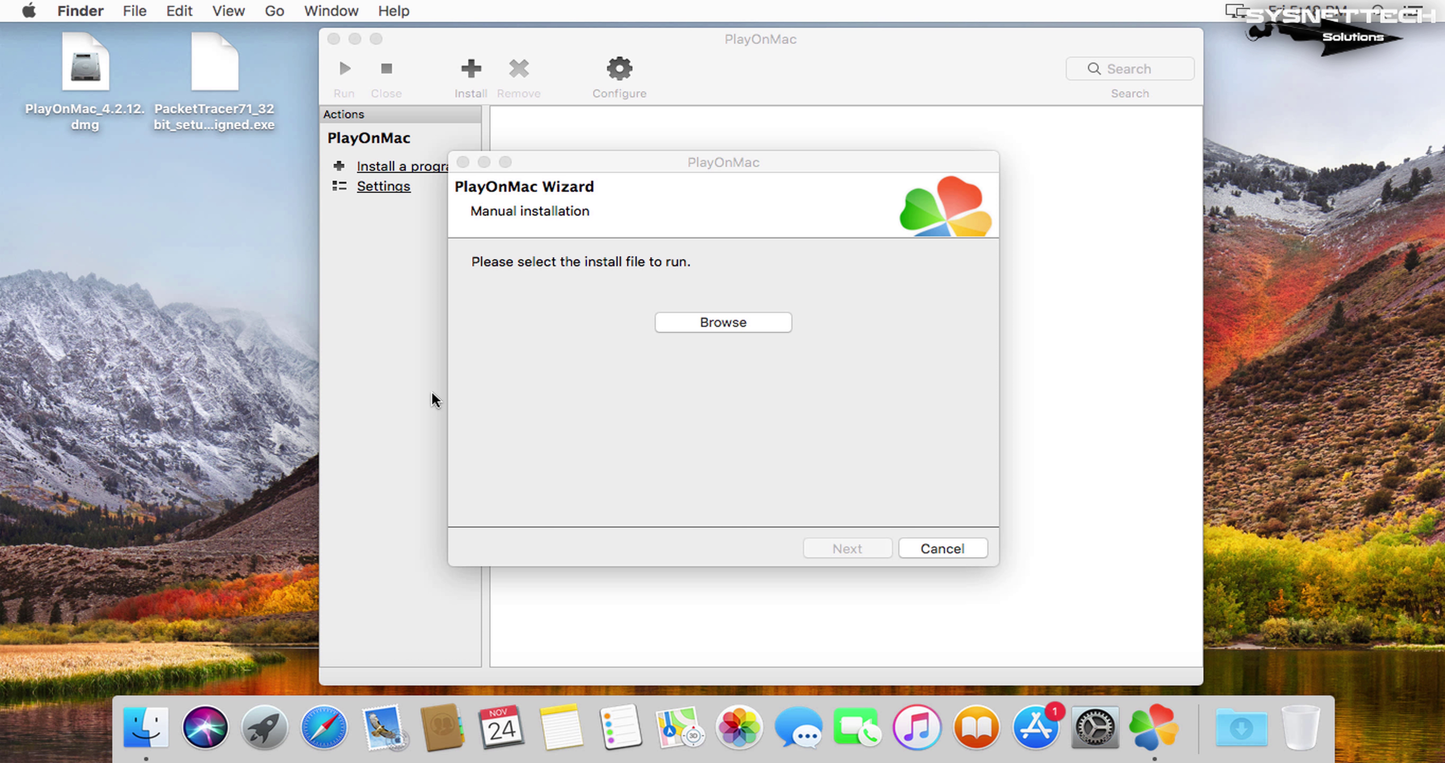
click(794, 330)
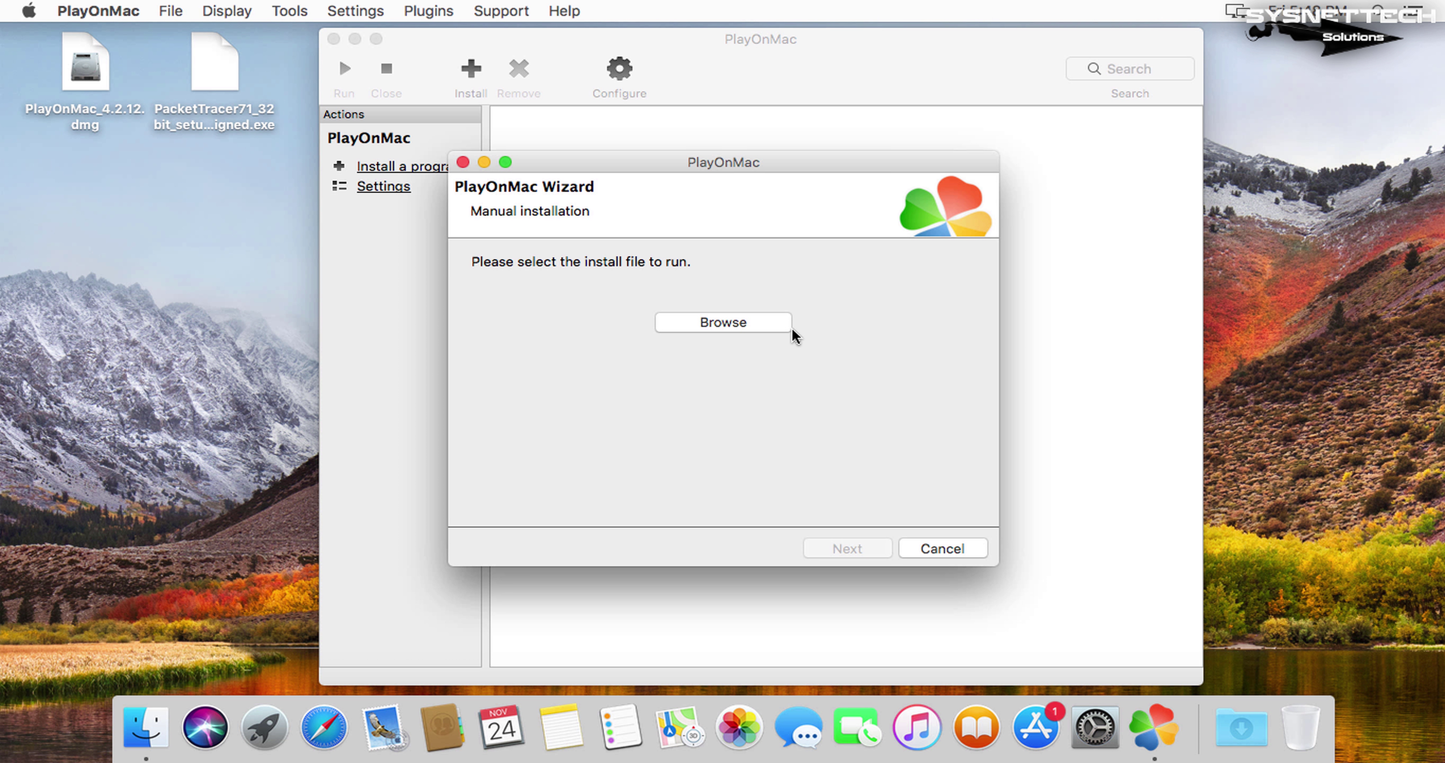
click(788, 328)
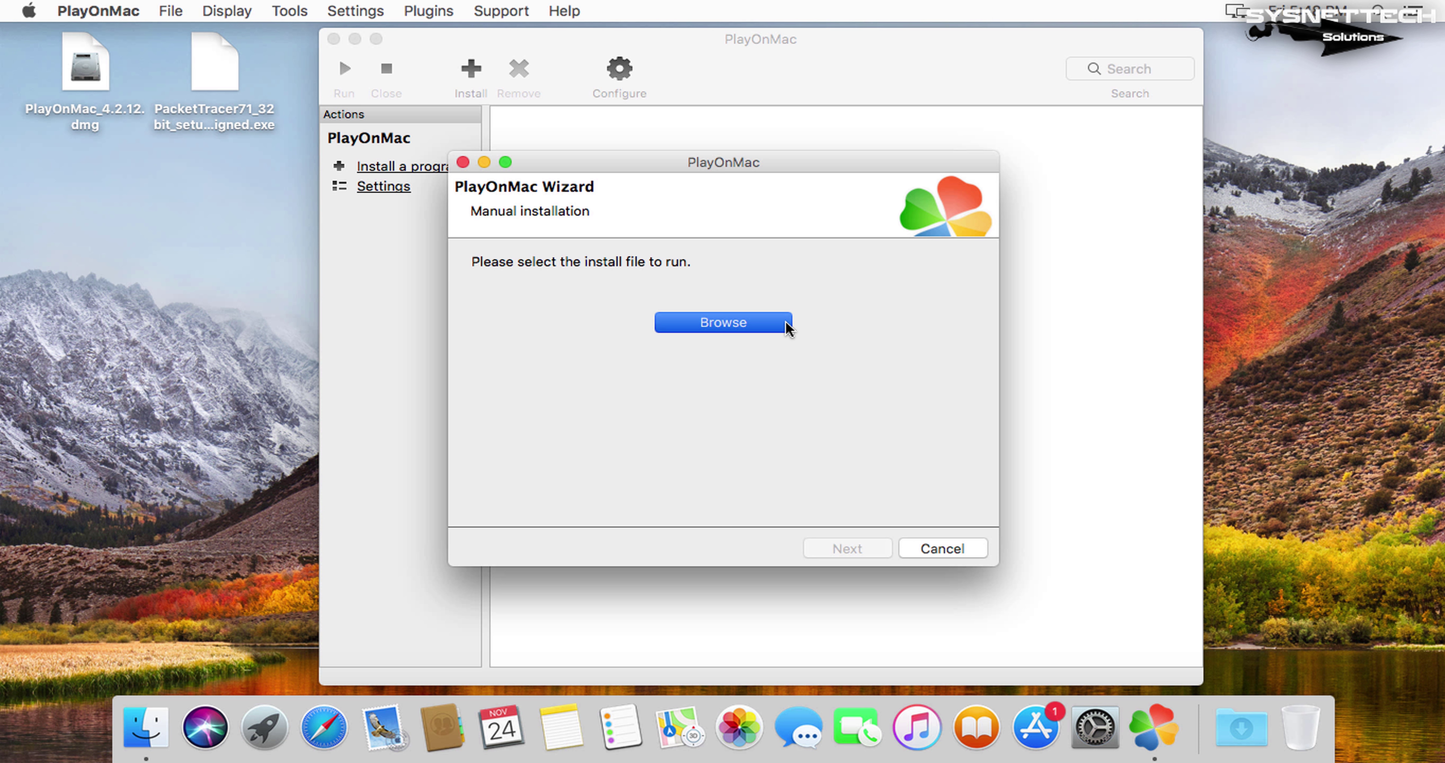
click(784, 324)
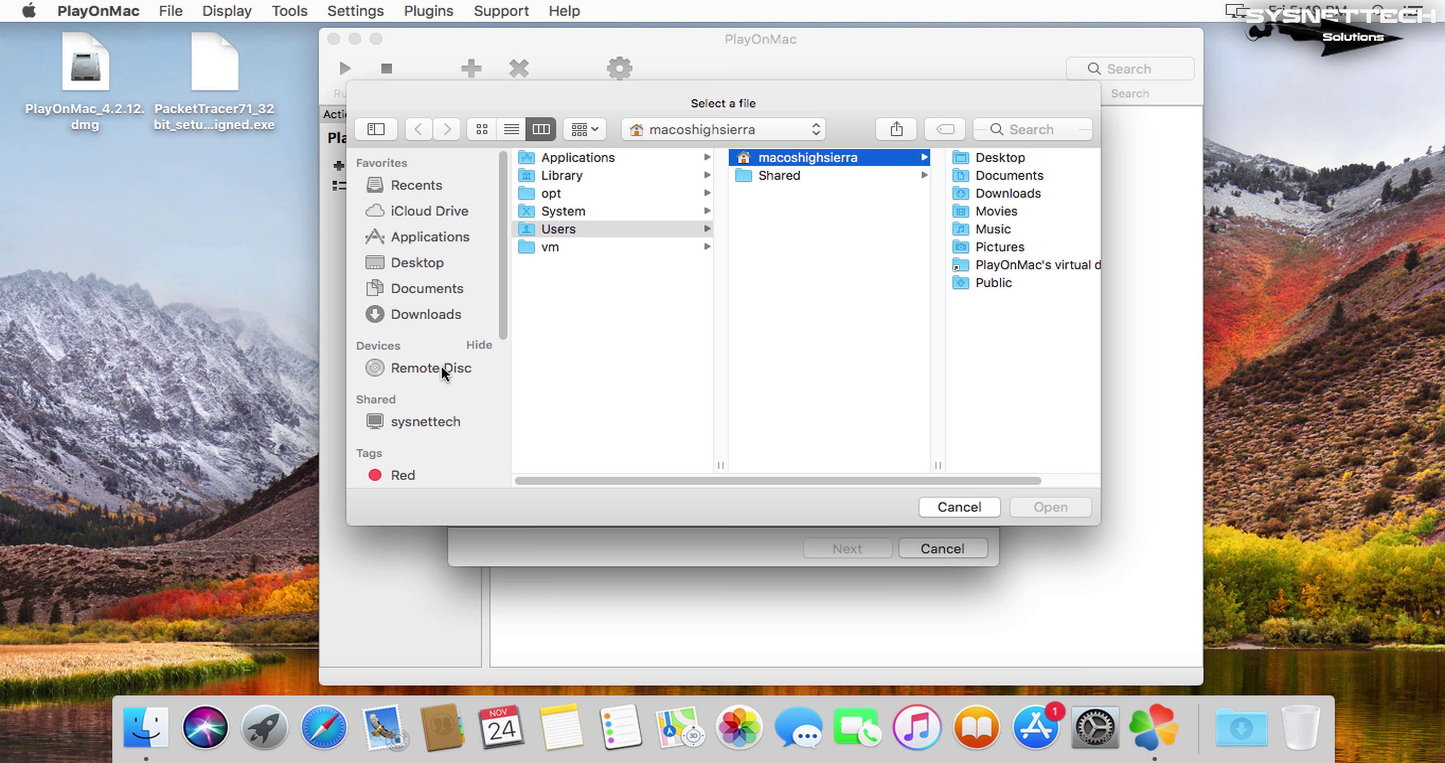
click(421, 259)
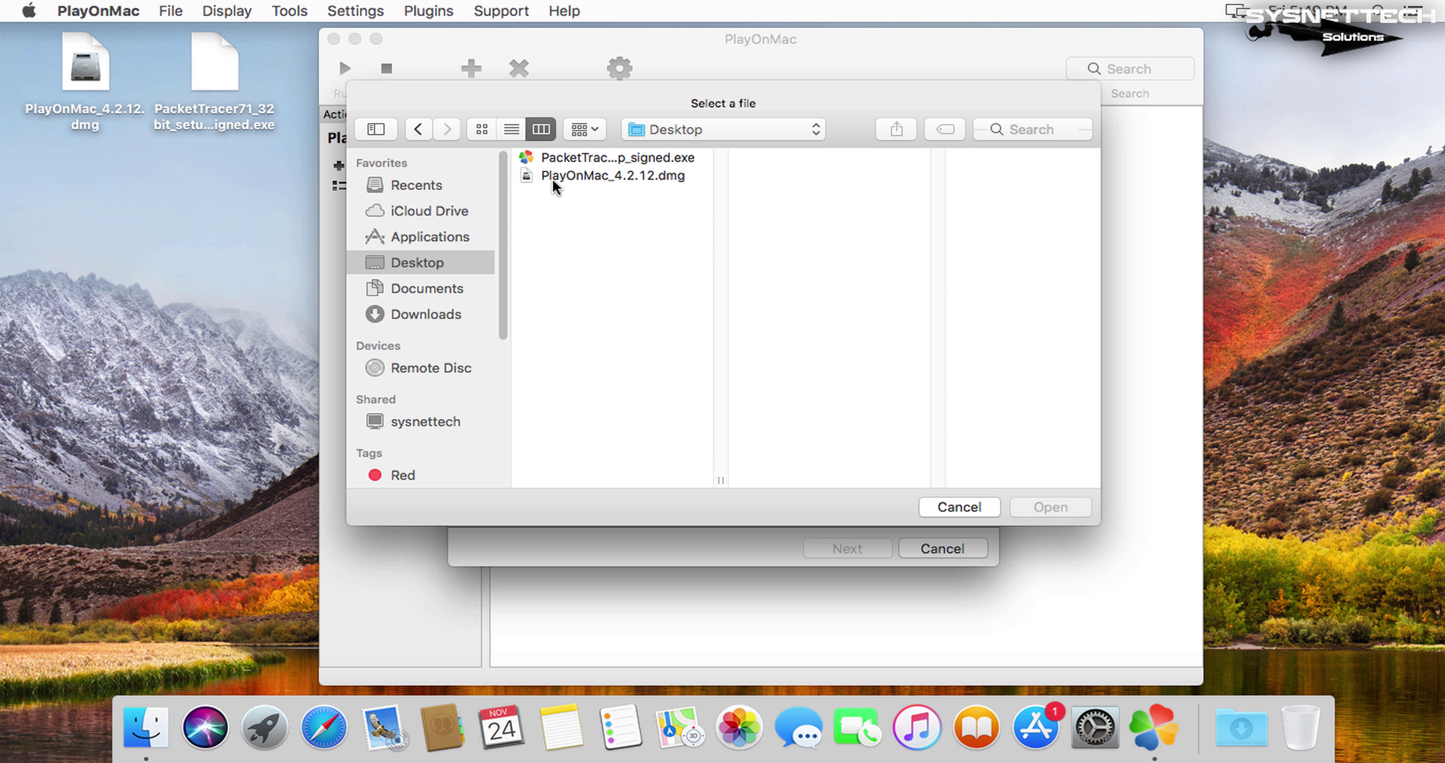
click(599, 163)
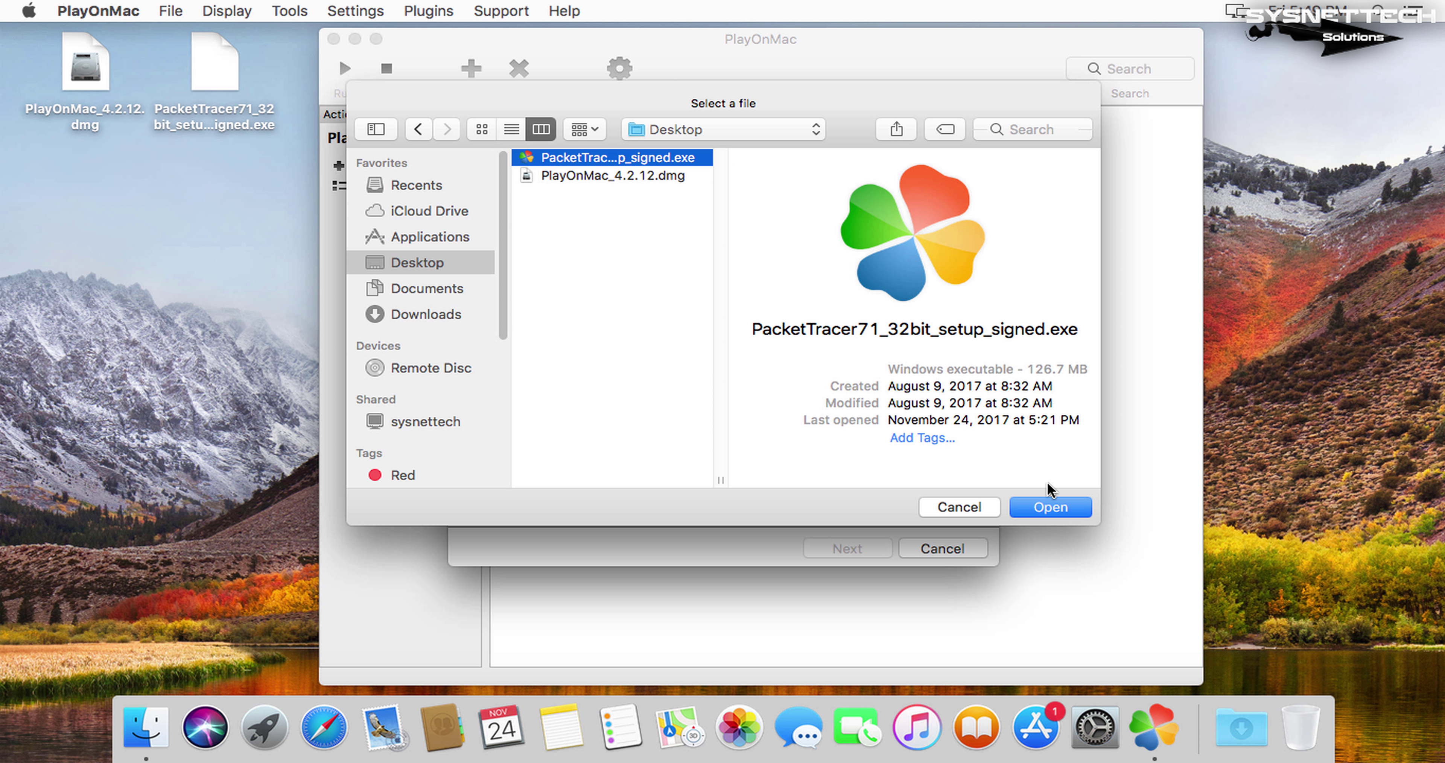
click(1050, 507)
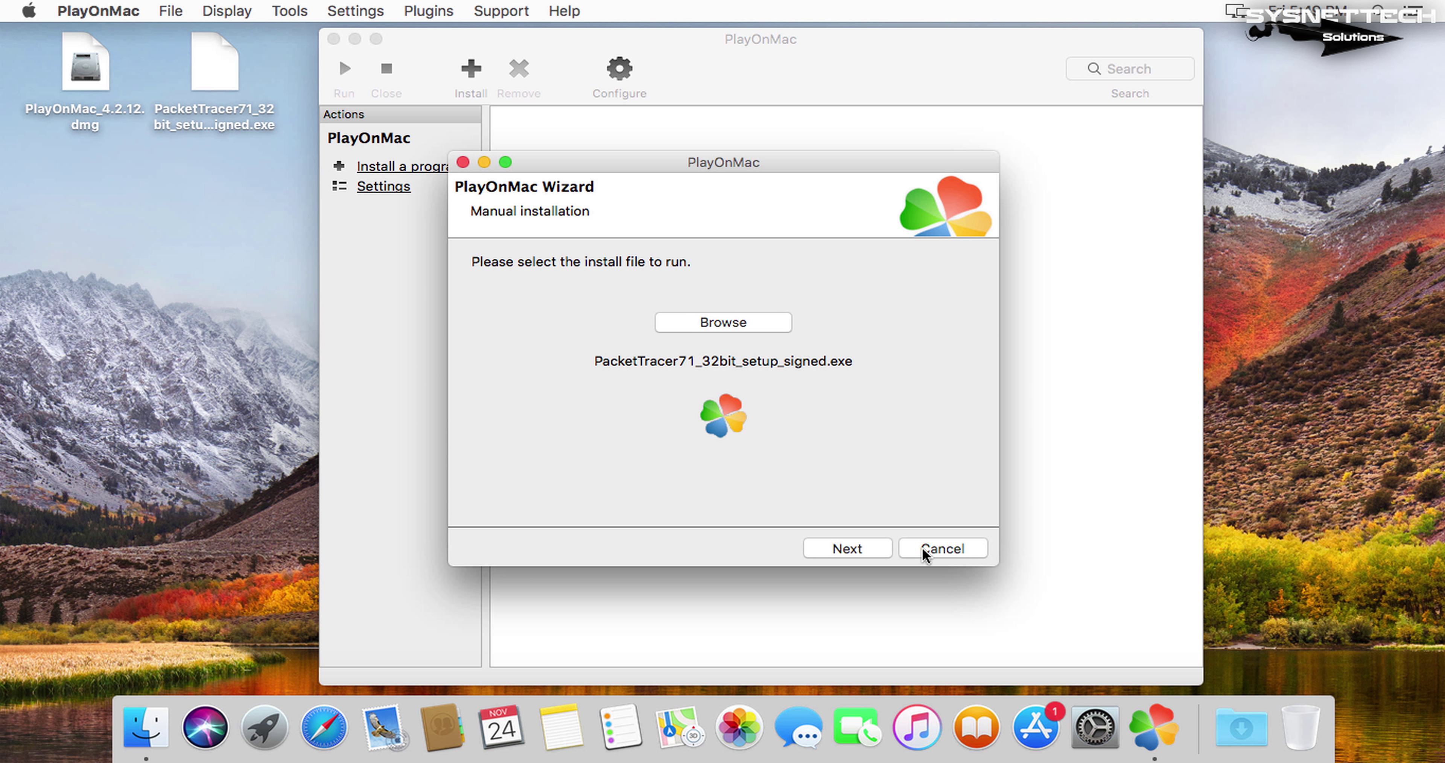
click(878, 549)
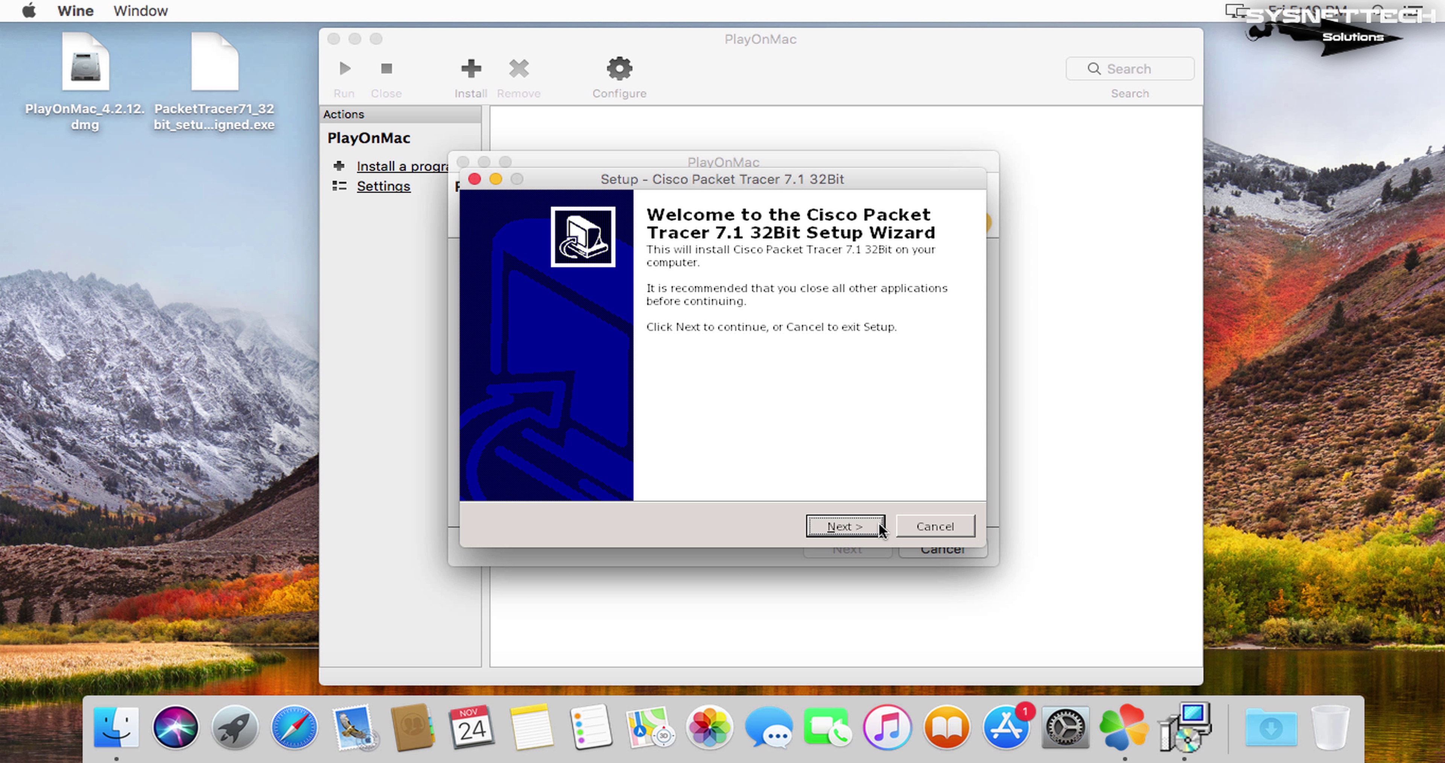
Proceed past the Cisco Packet Tracer 7.1 32Bit welcome page and accept the license agreement.
click(878, 524)
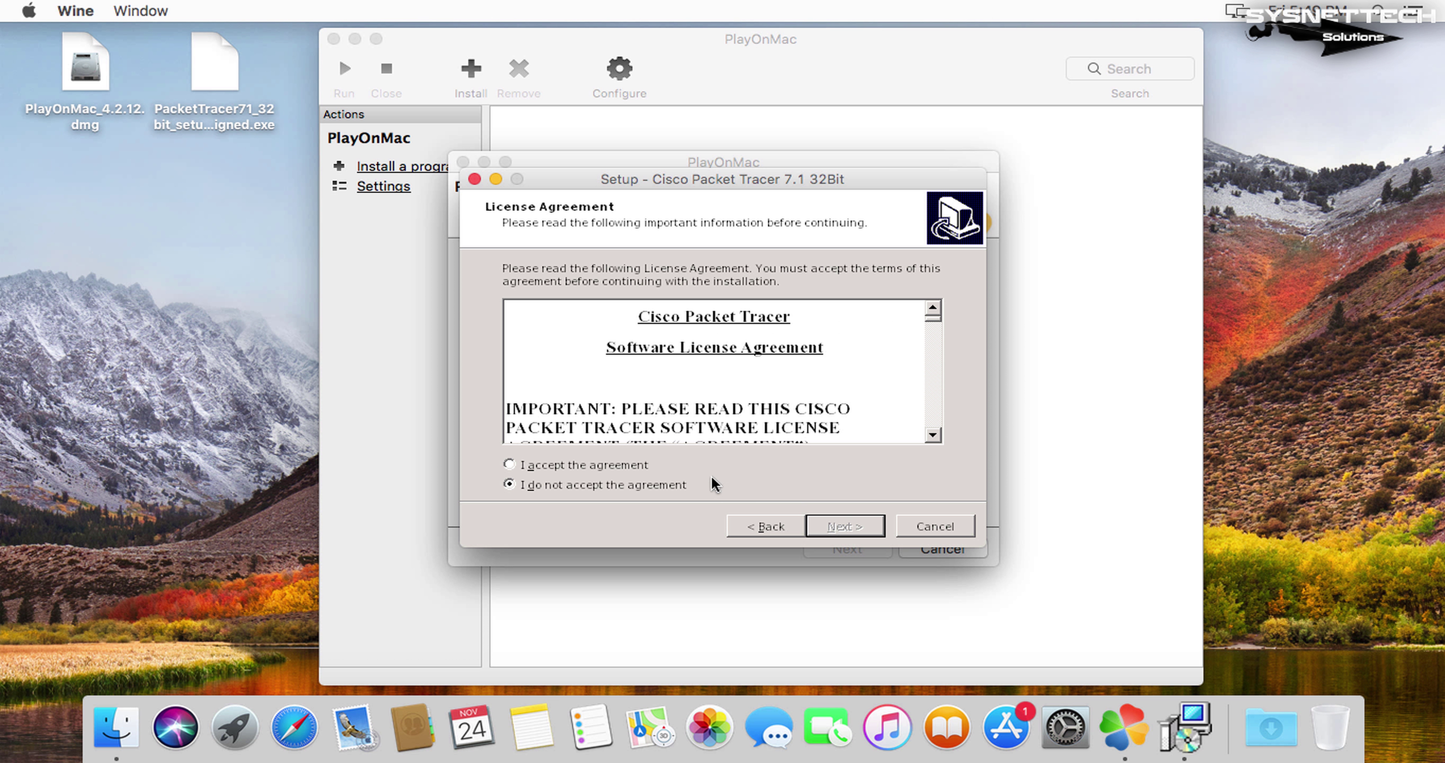
click(638, 467)
click(870, 524)
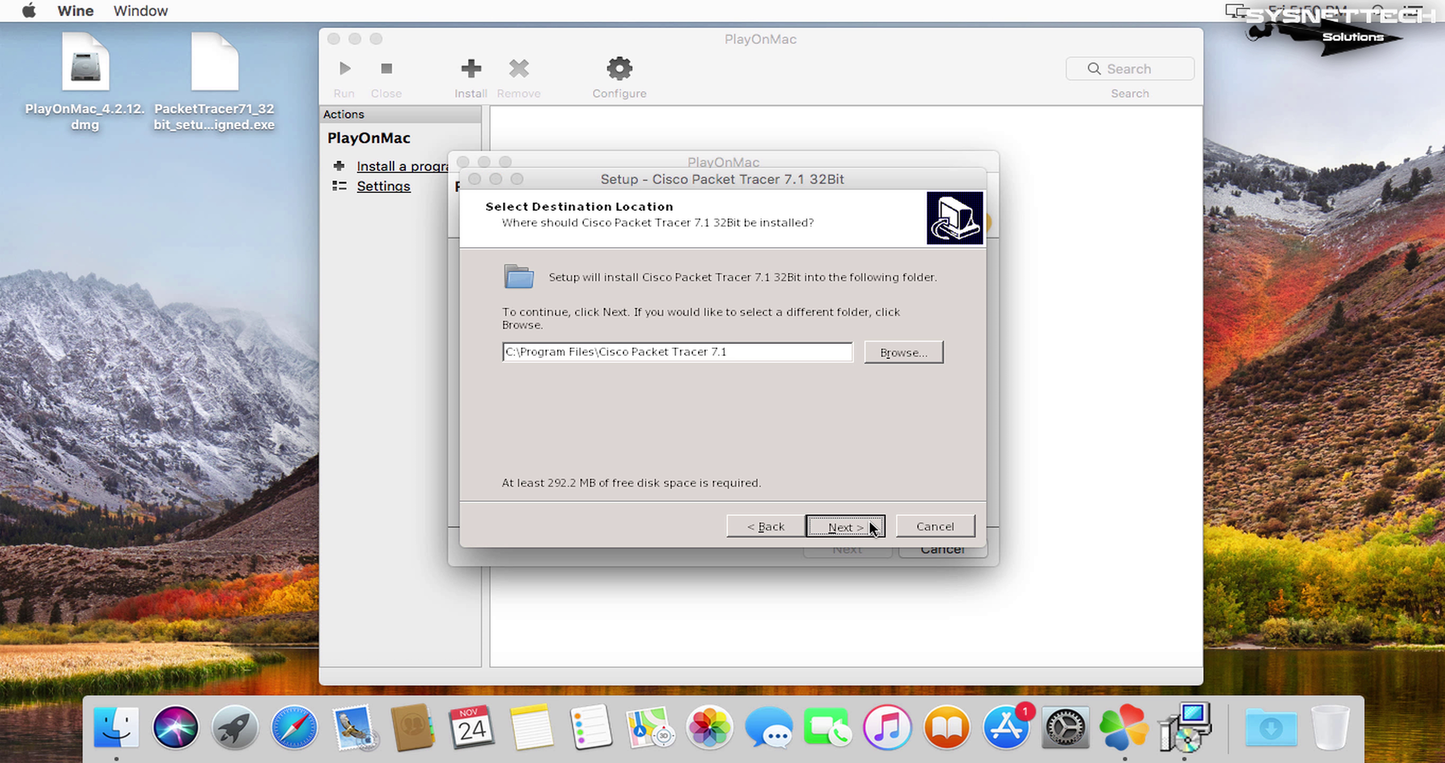
Install Cisco Packet Tracer with the default destination and Start Menu folder, keeping the desktop icon option.
click(869, 522)
click(870, 525)
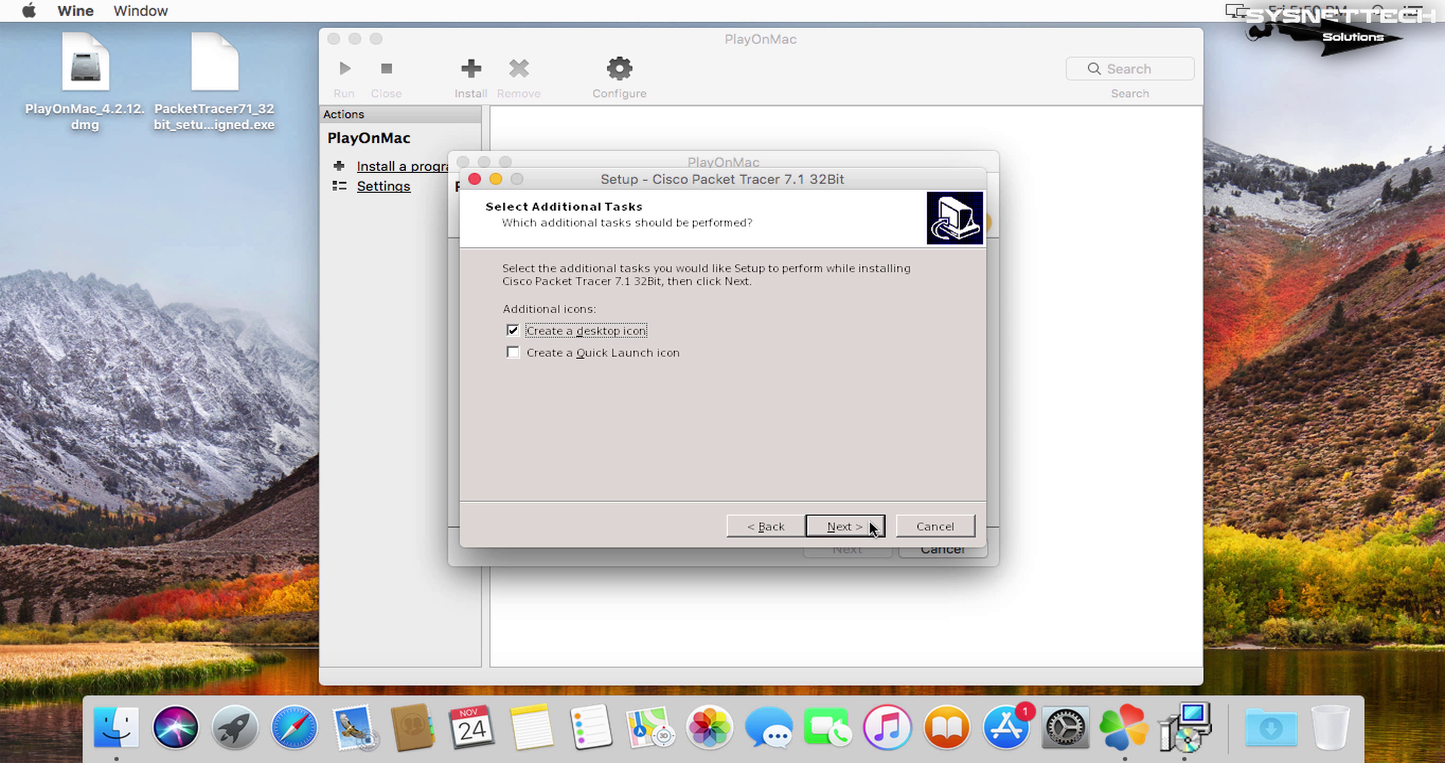
click(870, 525)
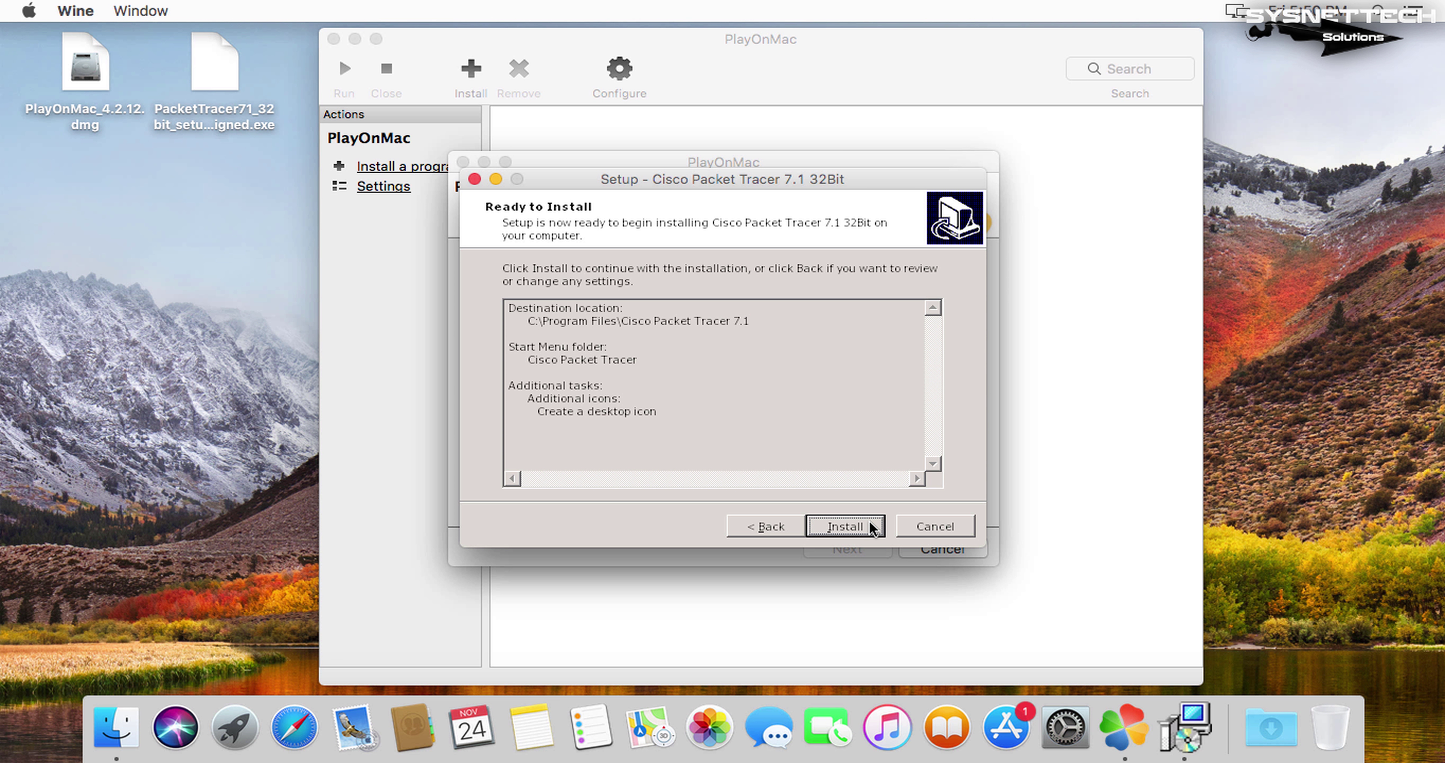
click(871, 524)
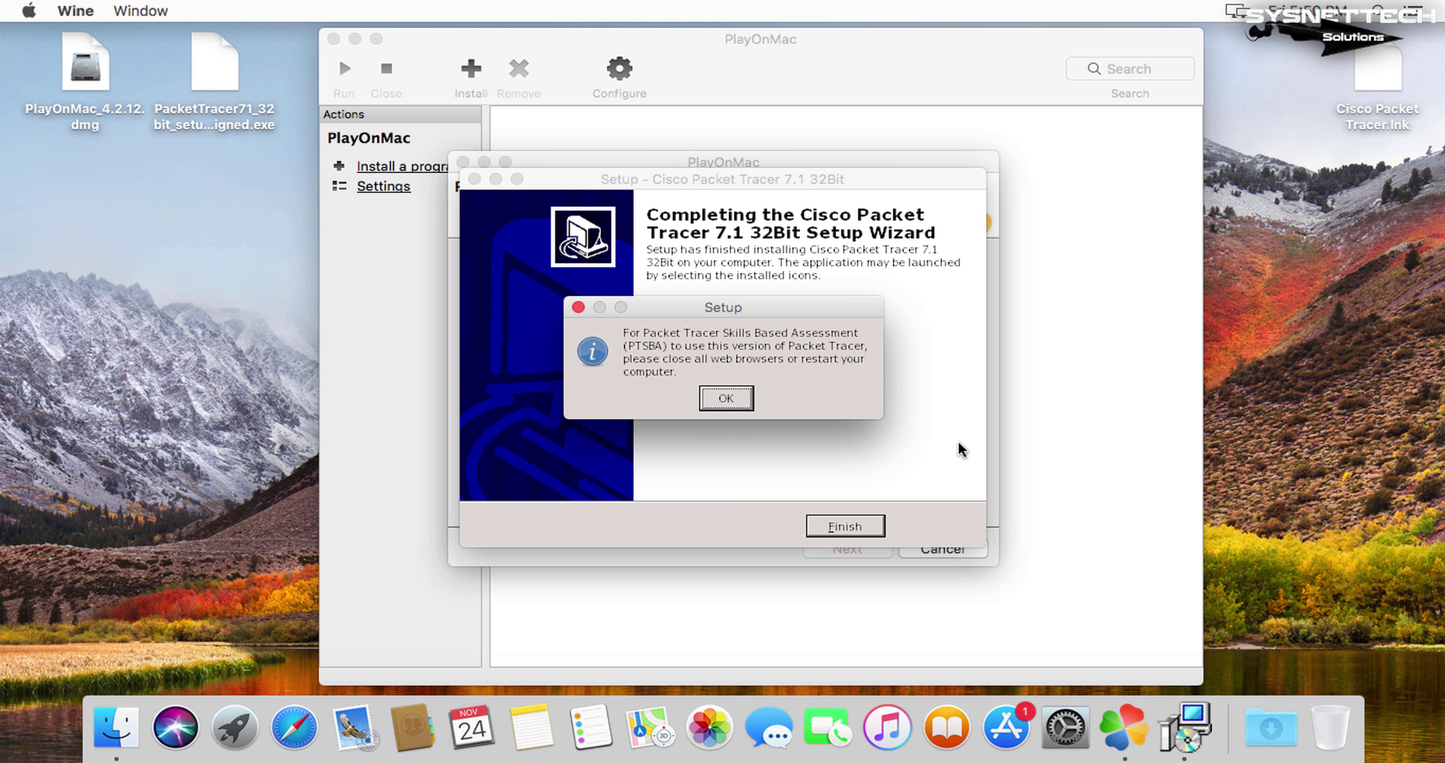
Dismiss the web browser notice and finish the Packet Tracer setup with Launch Cisco Packet Tracer turned off.
click(750, 400)
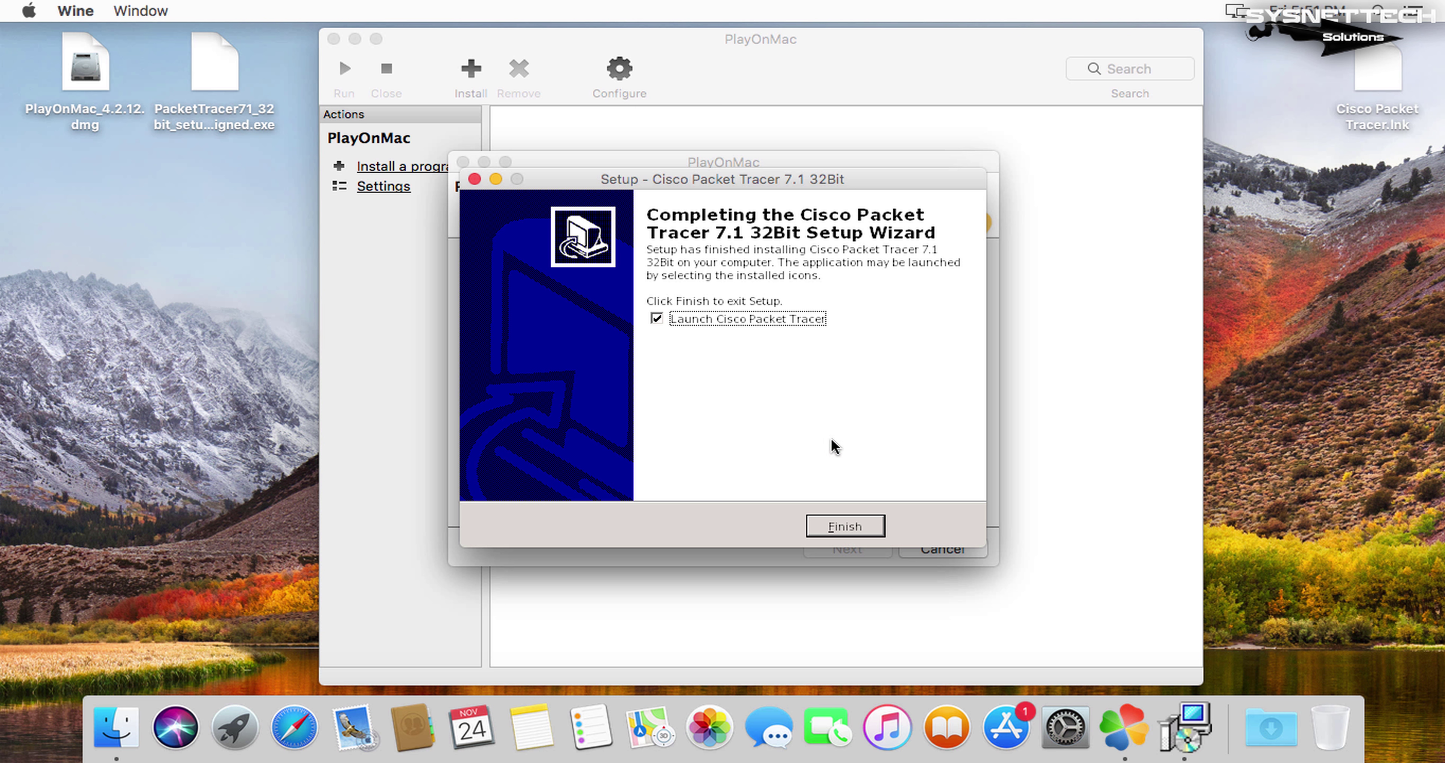
click(750, 317)
click(846, 526)
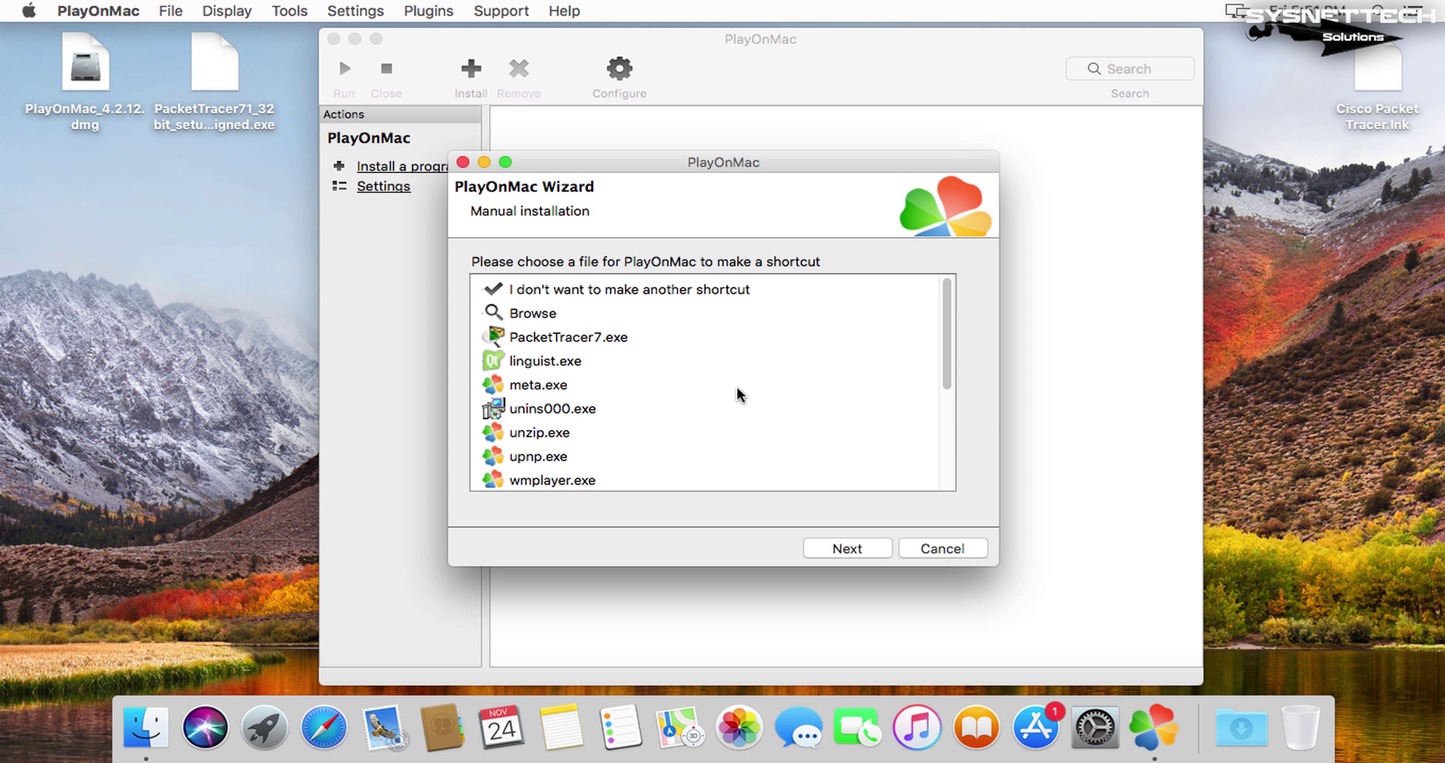
Make a PlayOnMac shortcut for PacketTracer7.exe under the name PacketTracer7.
click(573, 339)
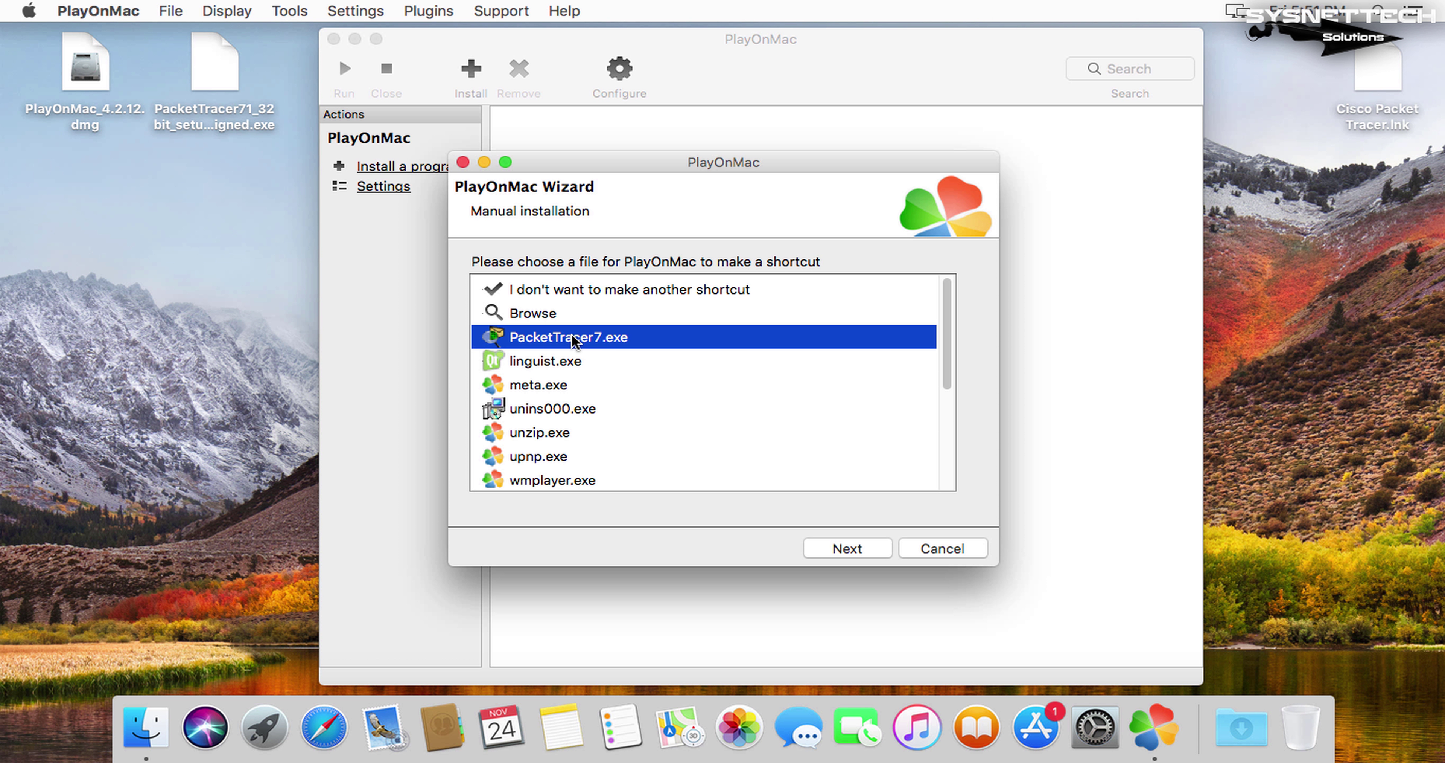
click(878, 548)
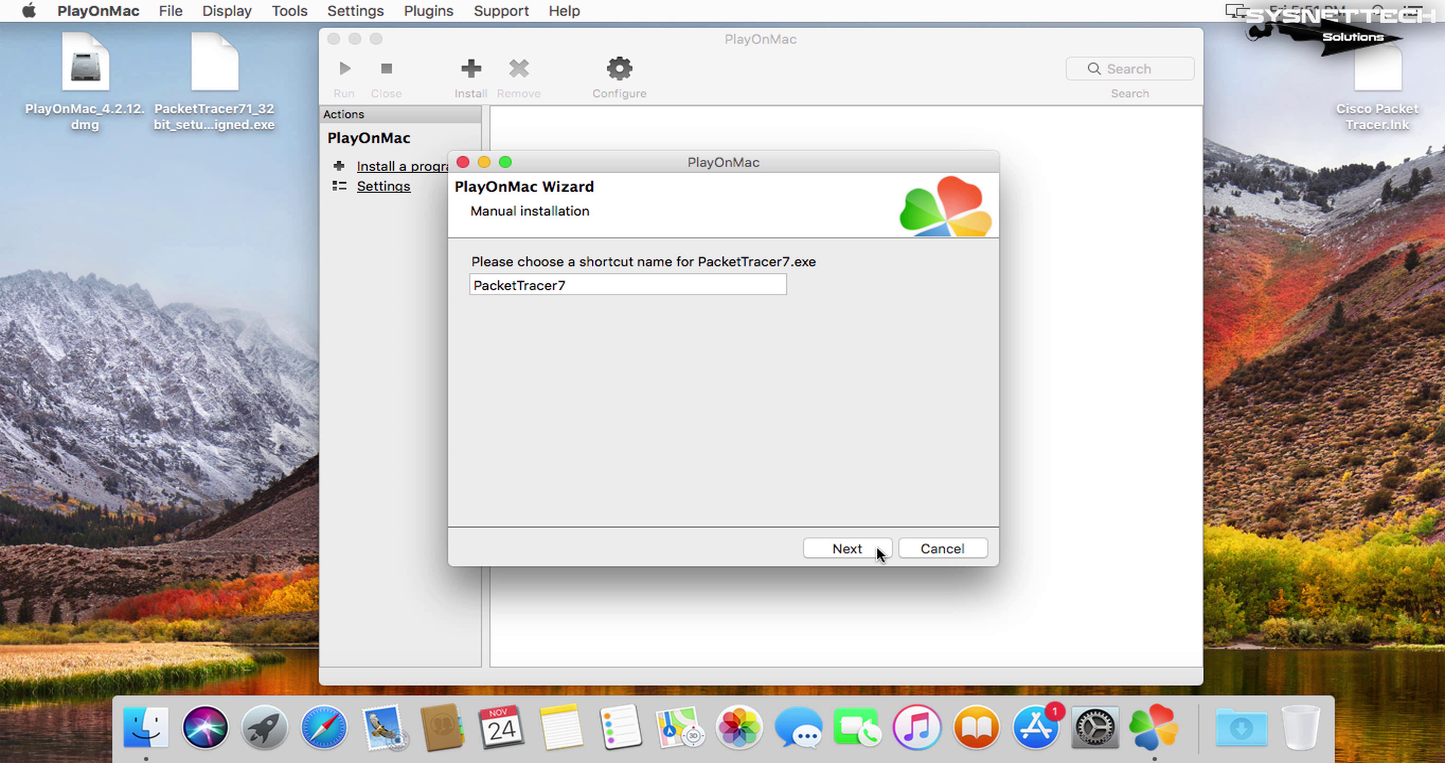
click(877, 548)
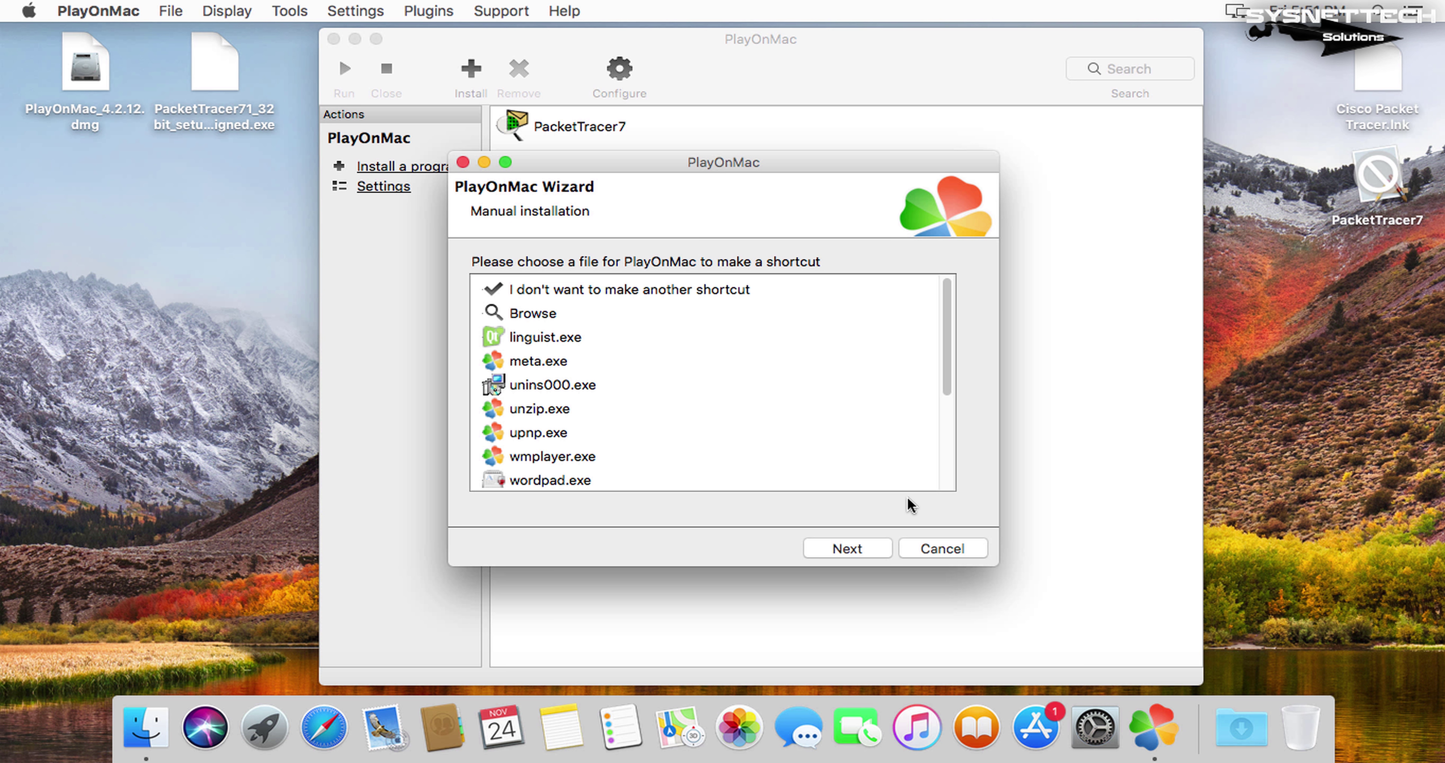
Finish the manual installation wizard without making another shortcut and select PacketTracer7 in the program list.
click(734, 280)
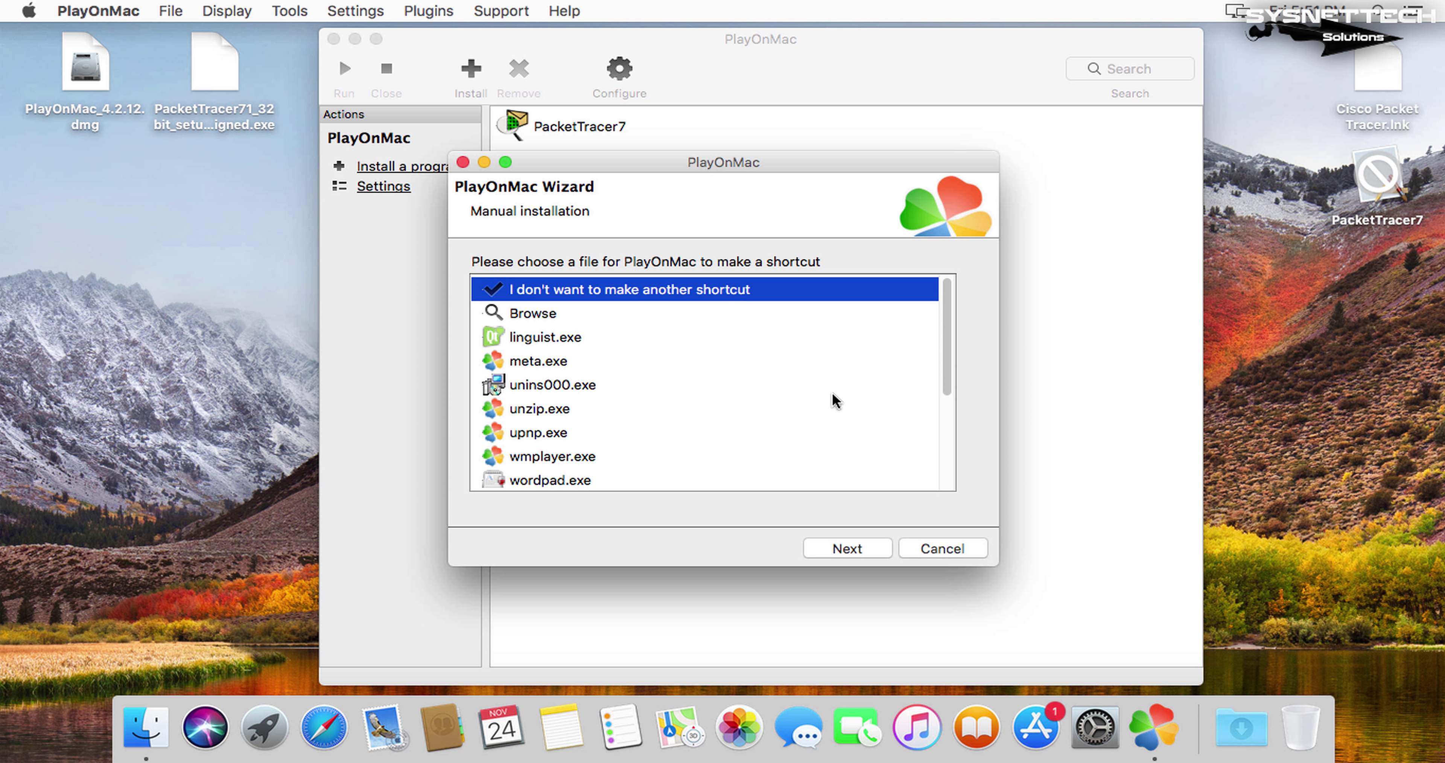
click(879, 554)
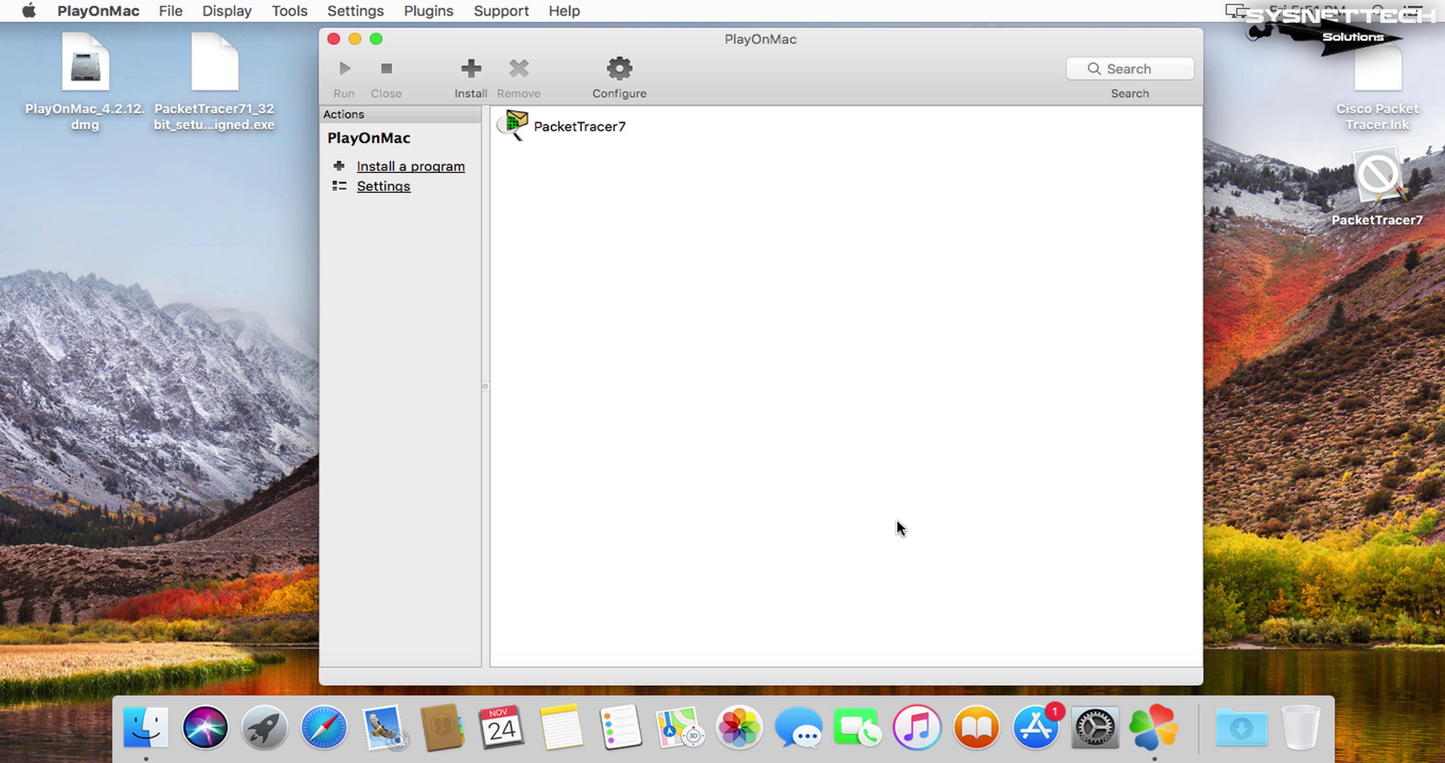
click(553, 126)
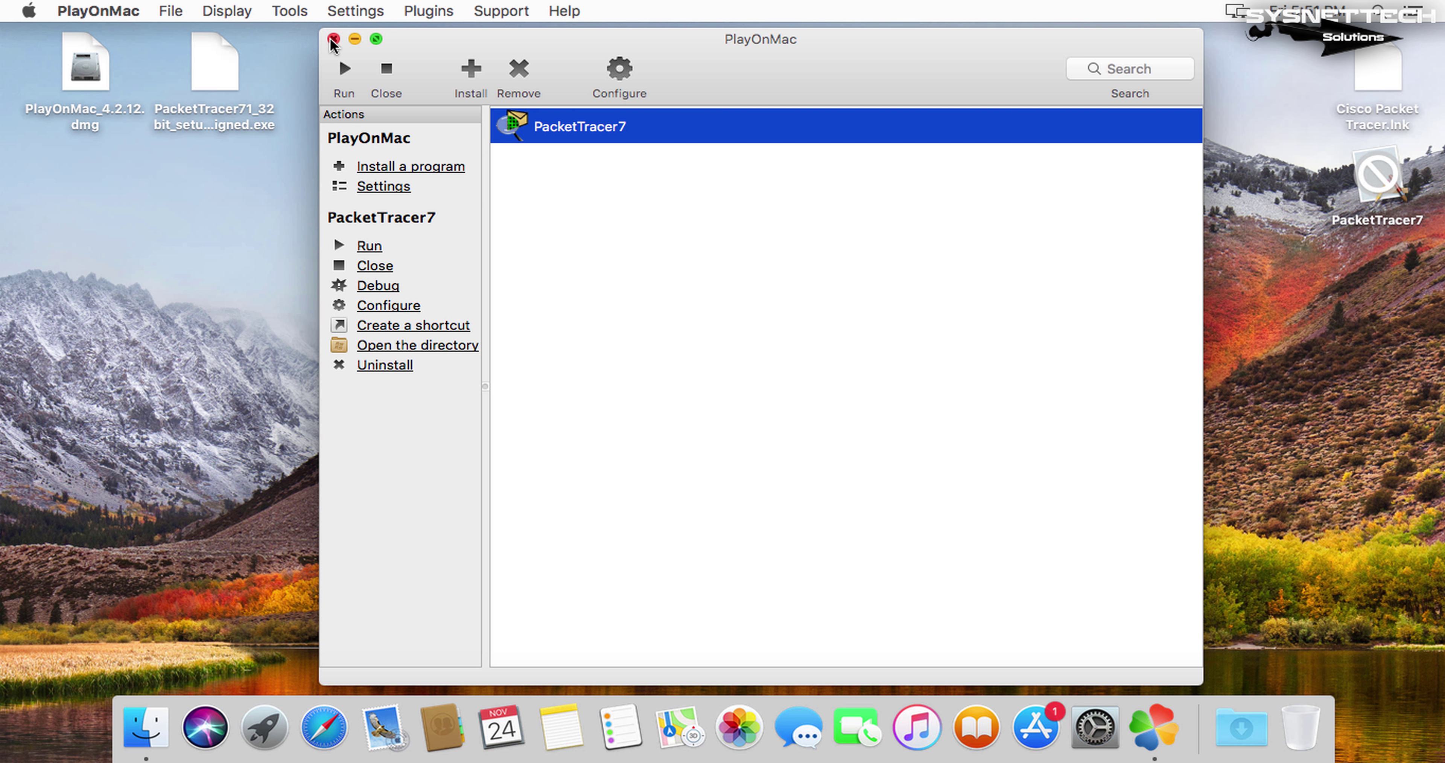
Close PlayOnMac, move the Cisco Packet Tracer.lnk file from the desktop to the Trash and permanently empty it.
click(333, 39)
click(902, 278)
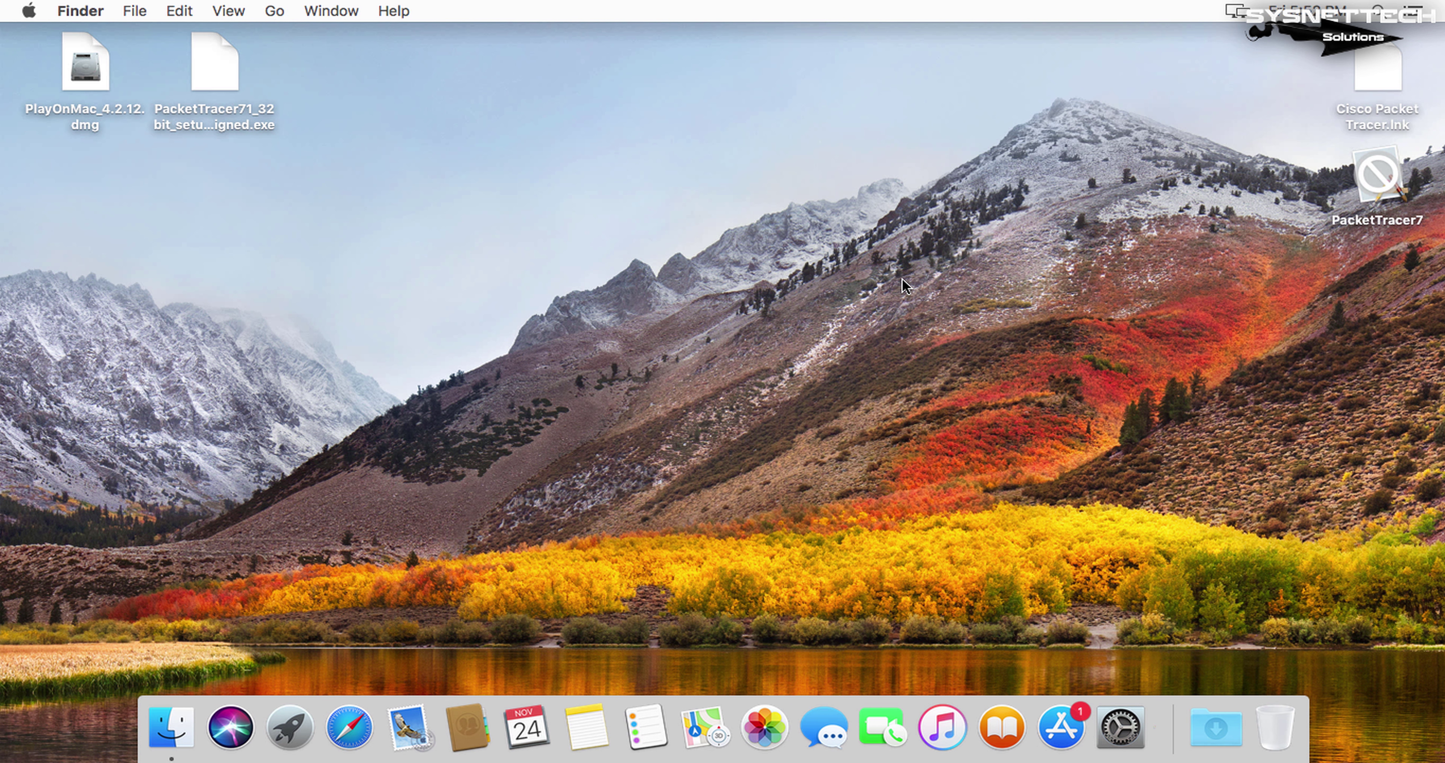
drag(1350, 128, 1273, 728)
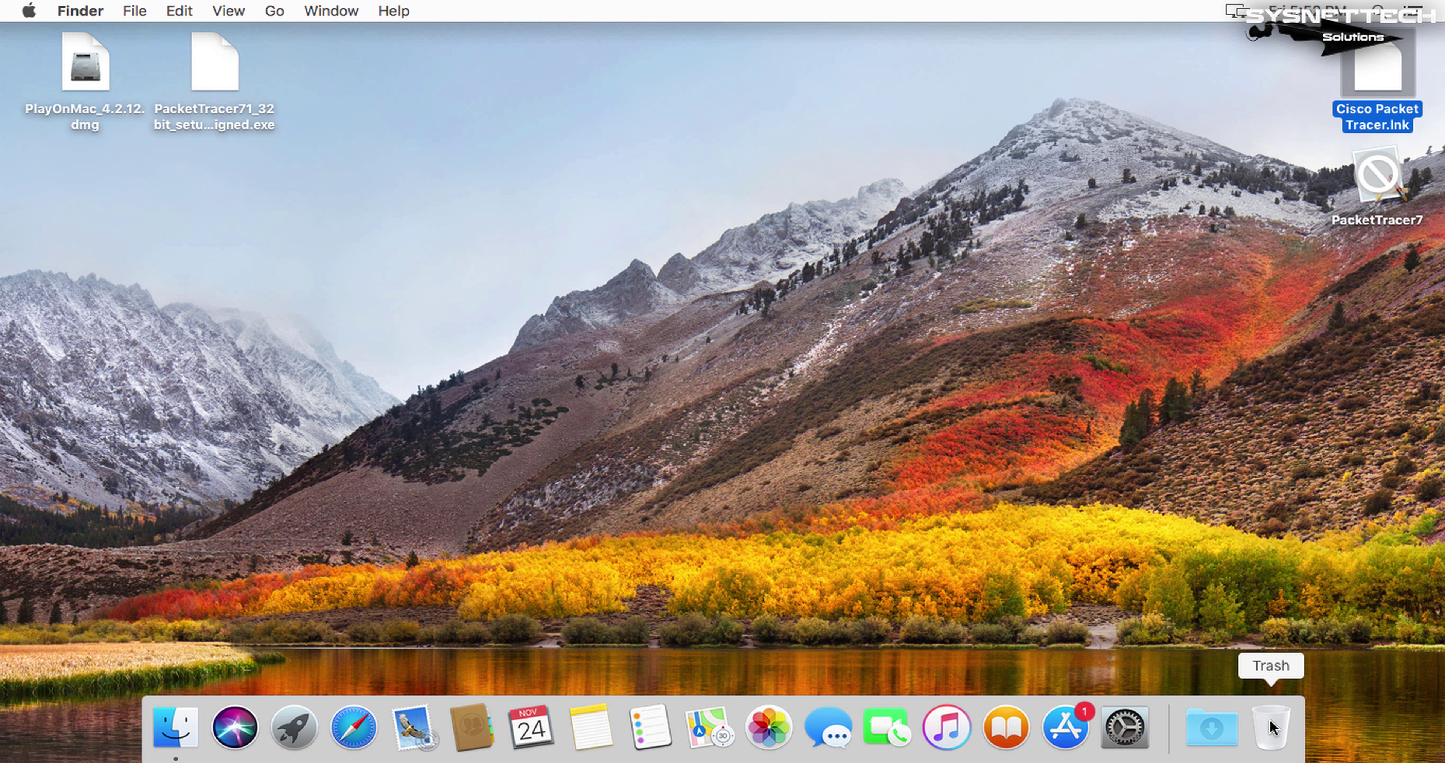
right_click(1271, 727)
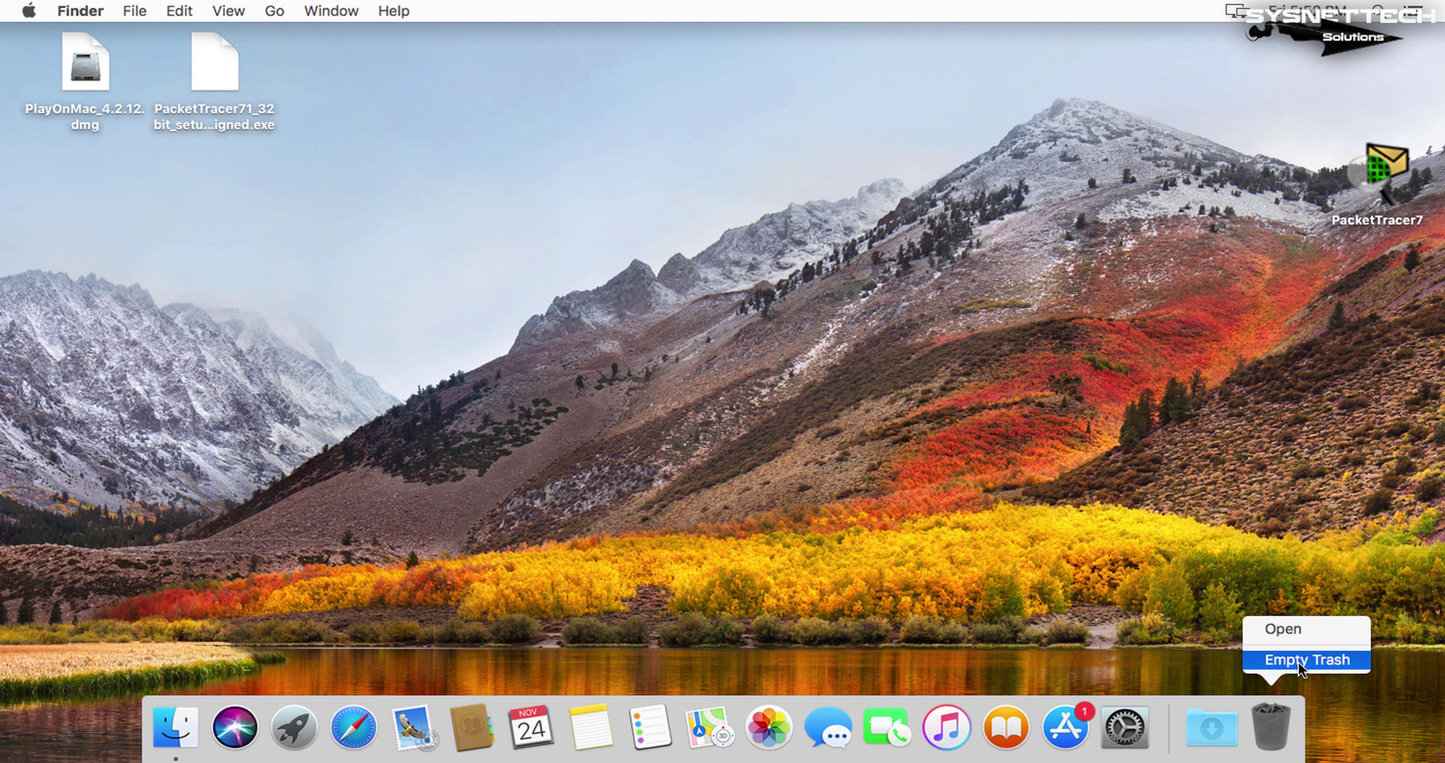
click(1300, 661)
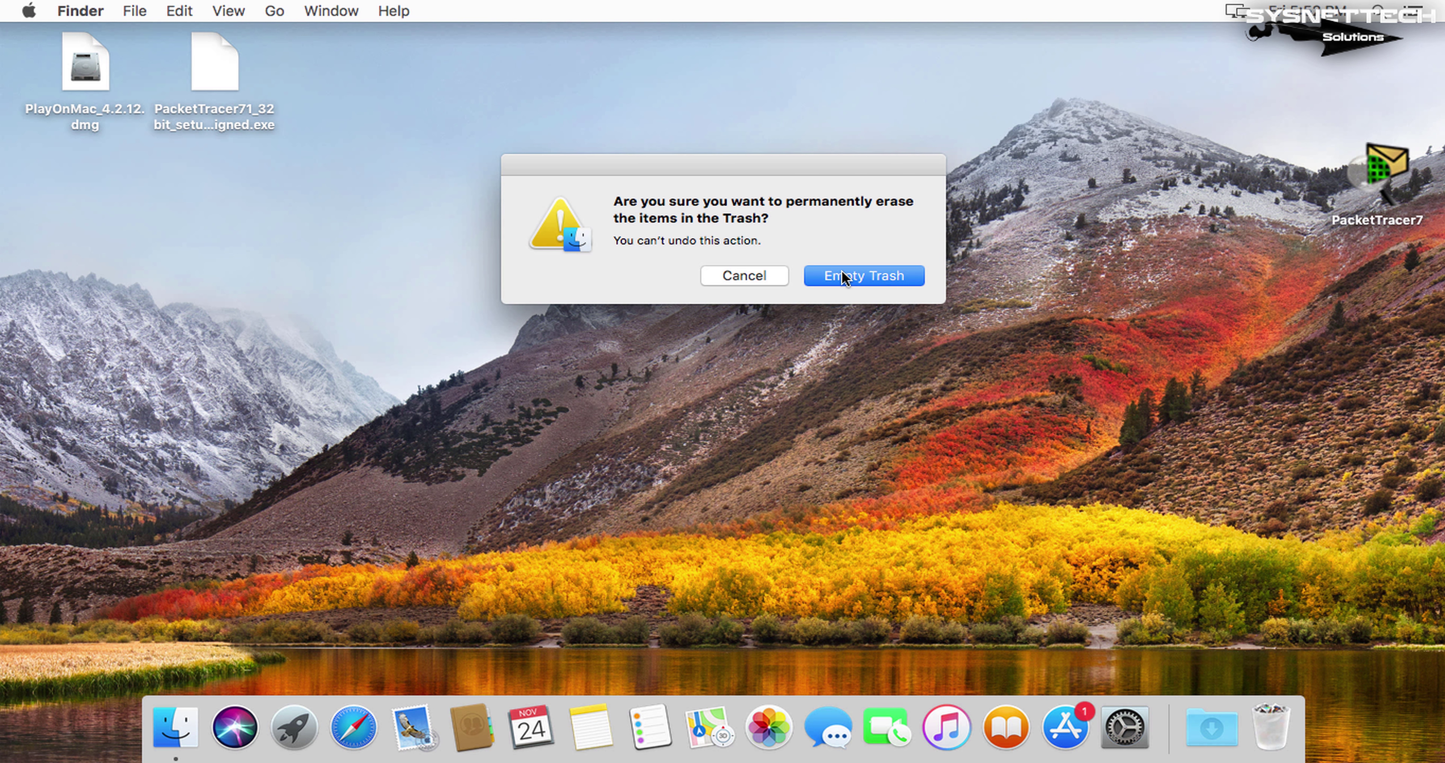
click(845, 275)
Move the PacketTracer7 shortcut up into the freed desktop spot and align the icons with Clean Up.
drag(1369, 202, 1381, 112)
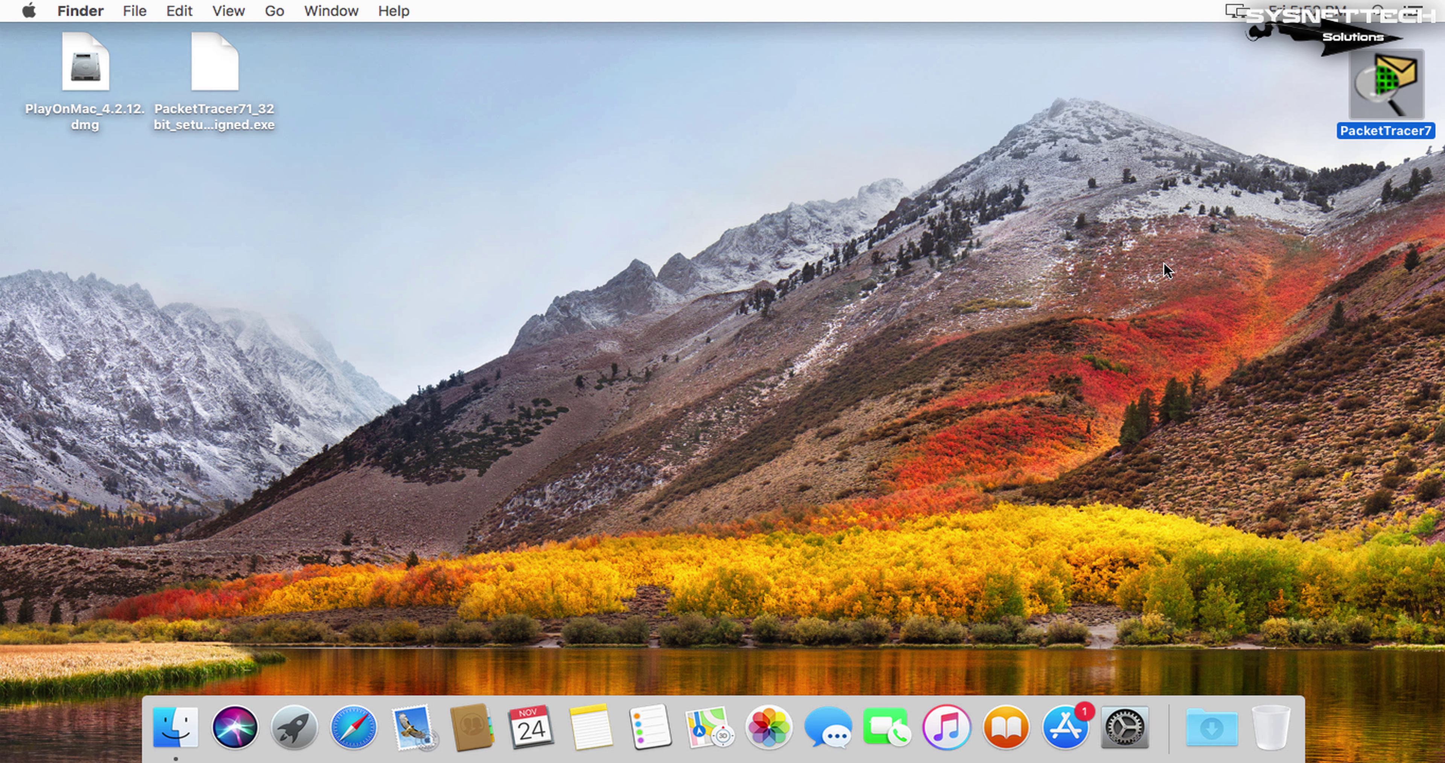
right_click(787, 121)
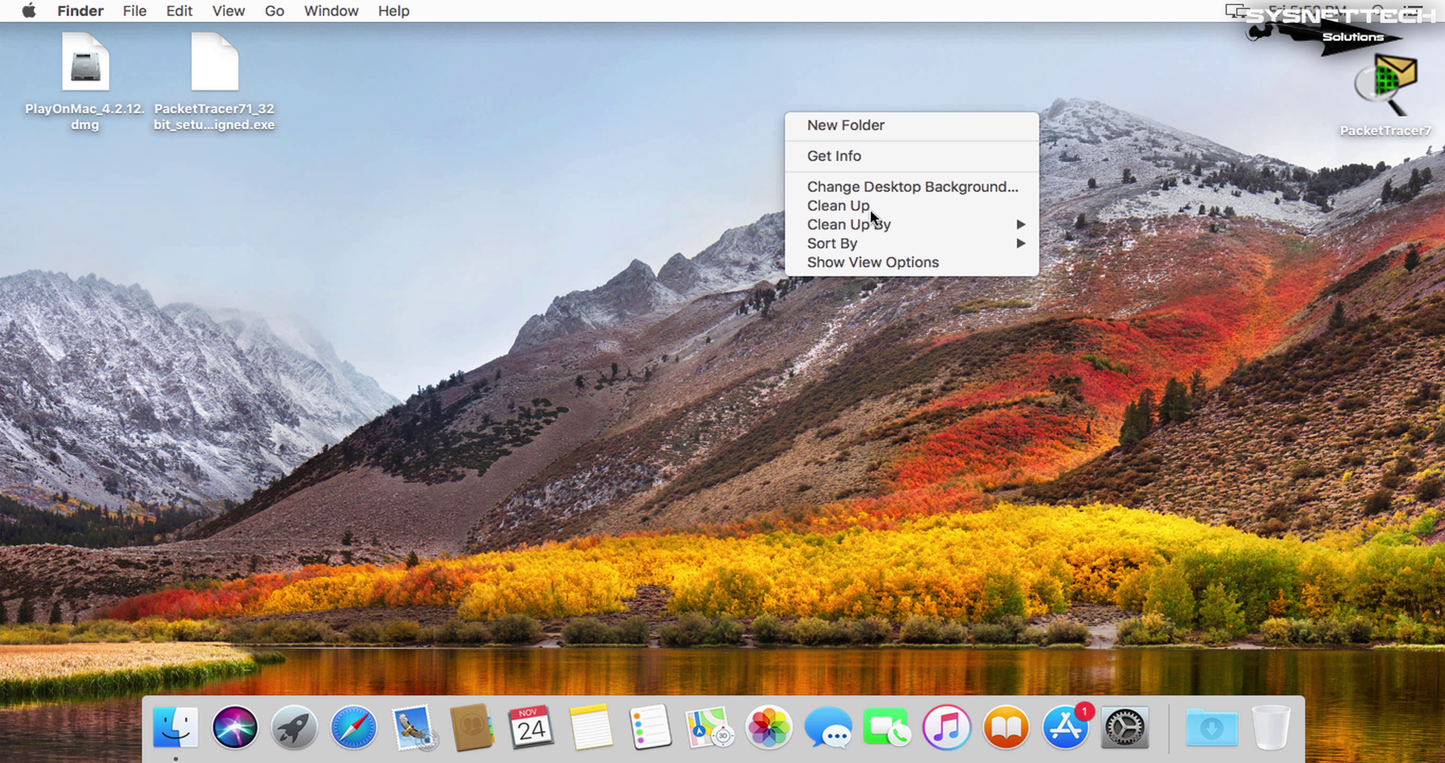
click(892, 204)
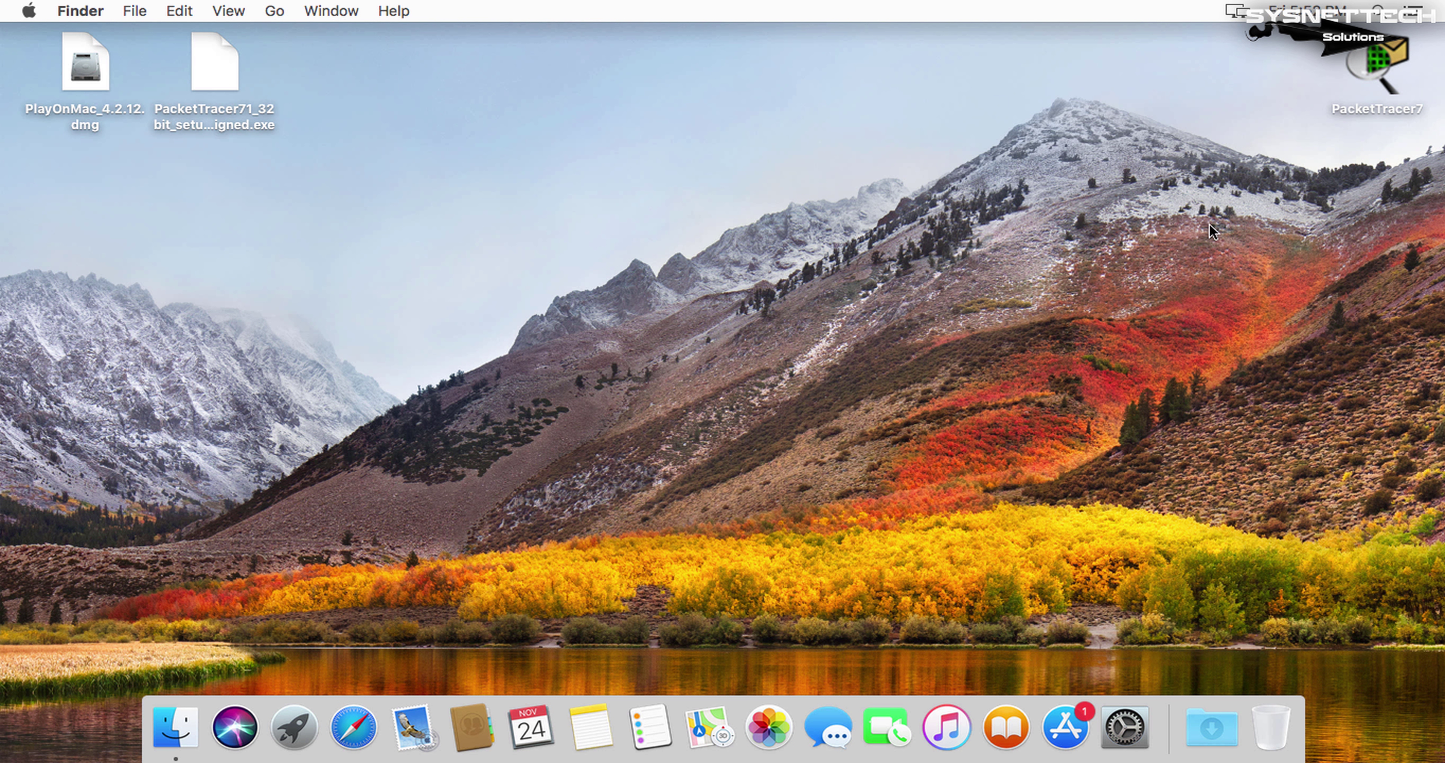
Launch Packet Tracer from the PacketTracer7 desktop shortcut, accept the default user files folder and choose Guest Login.
double_click(1390, 62)
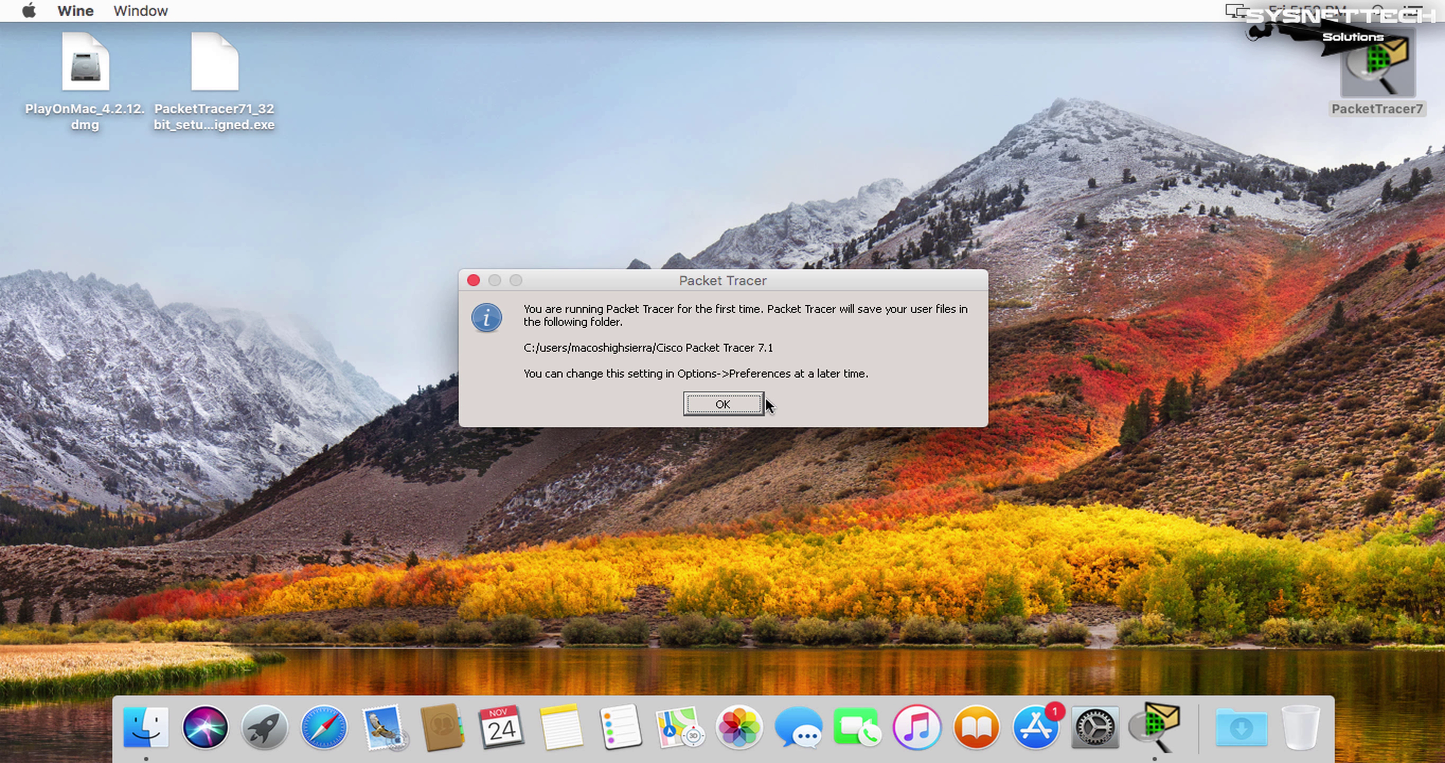
click(752, 399)
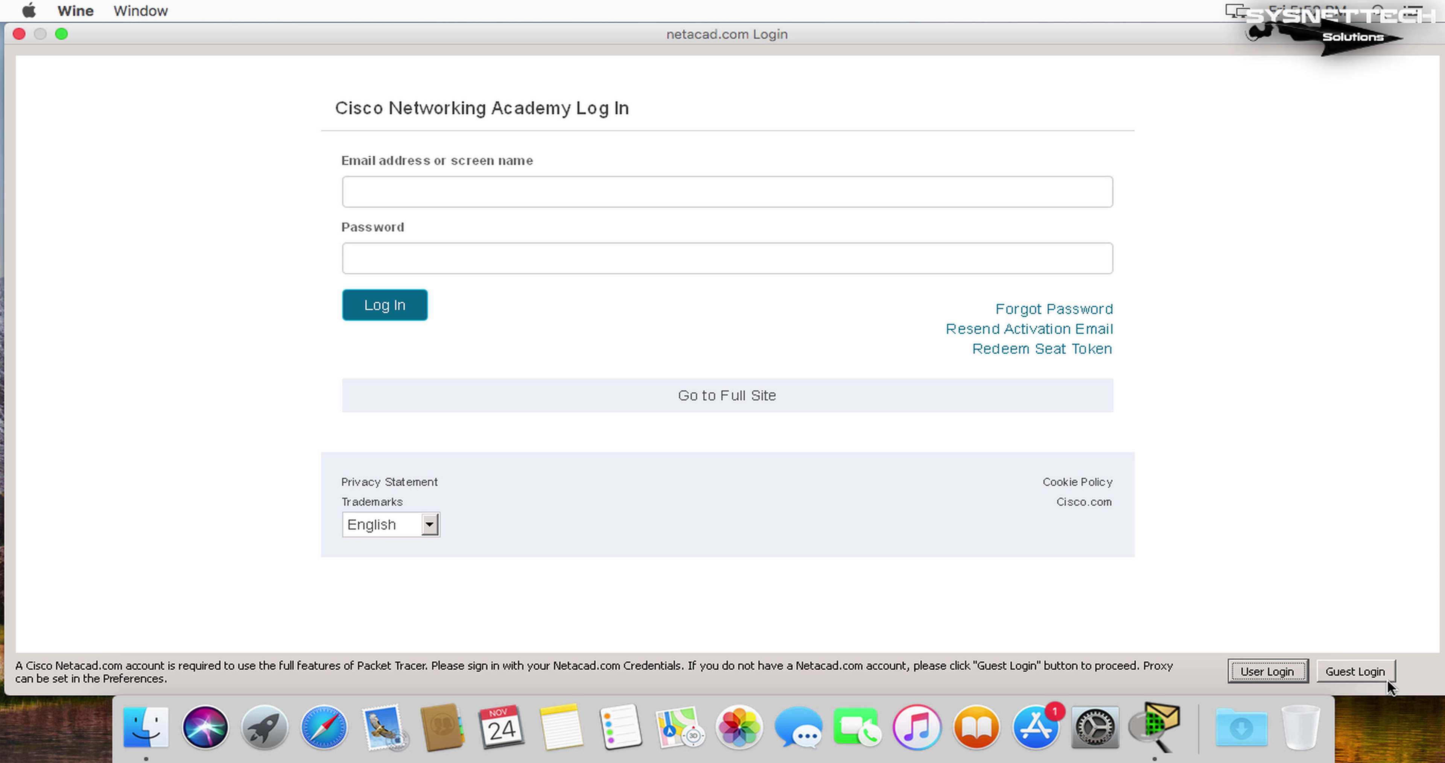
click(1385, 680)
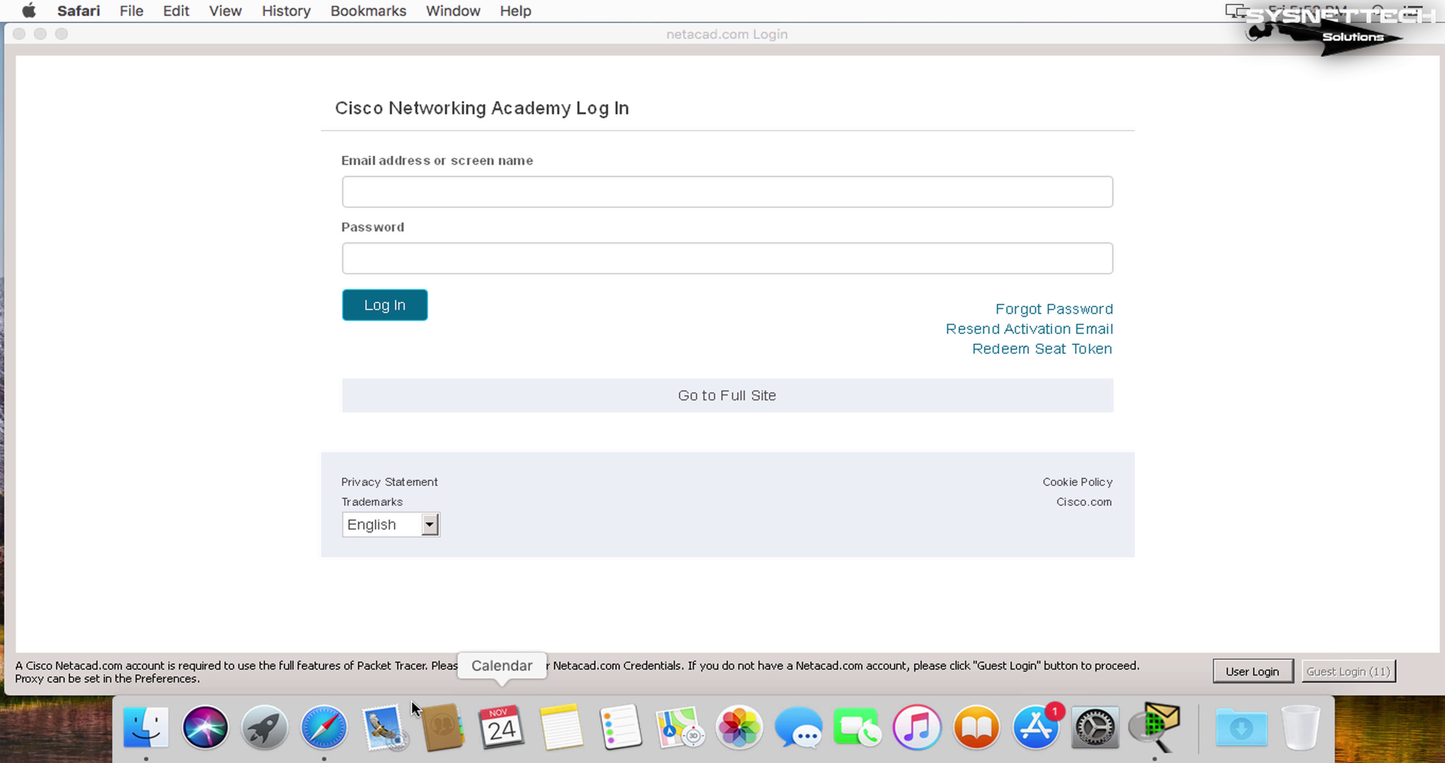
Force Safari to quit and ignore the offer to send a report to Apple.
right_click(340, 715)
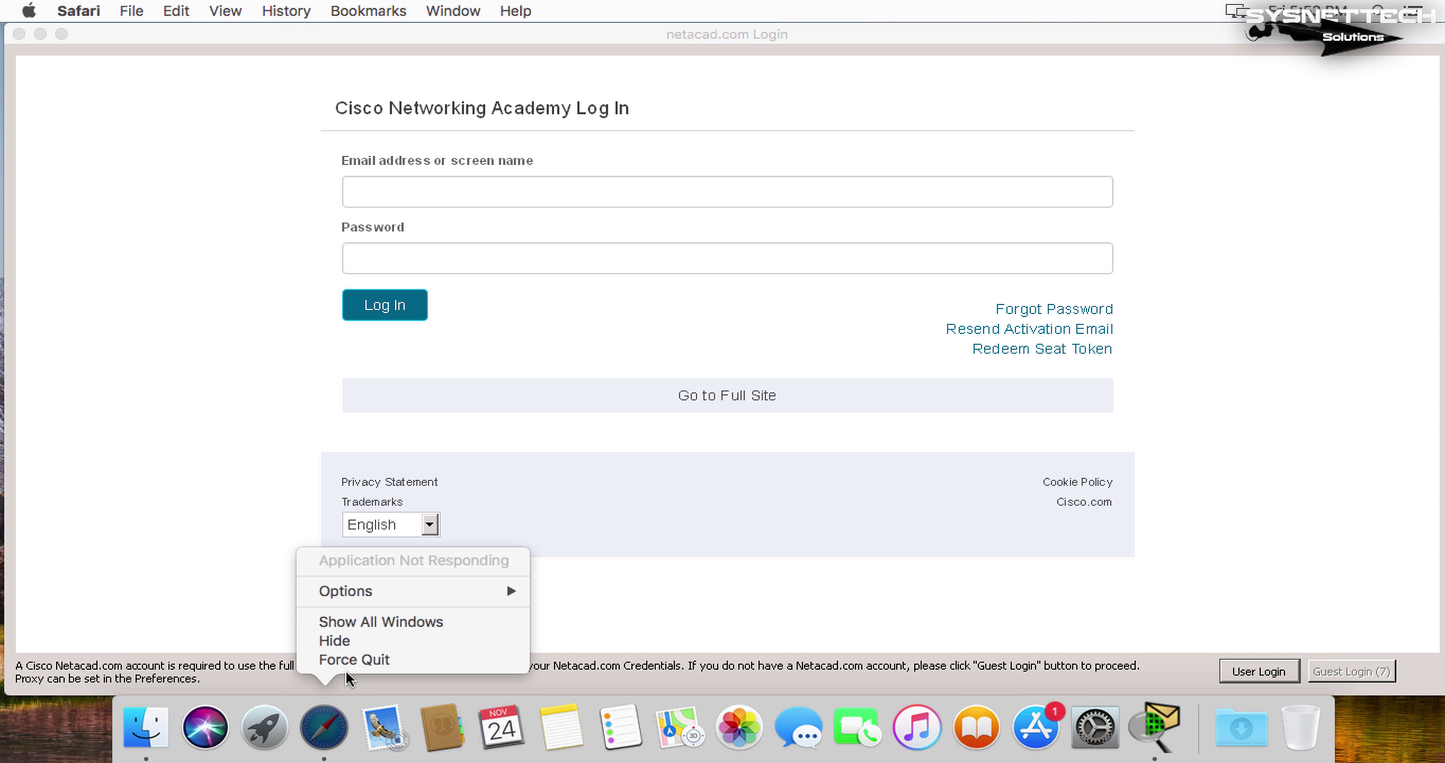
click(352, 659)
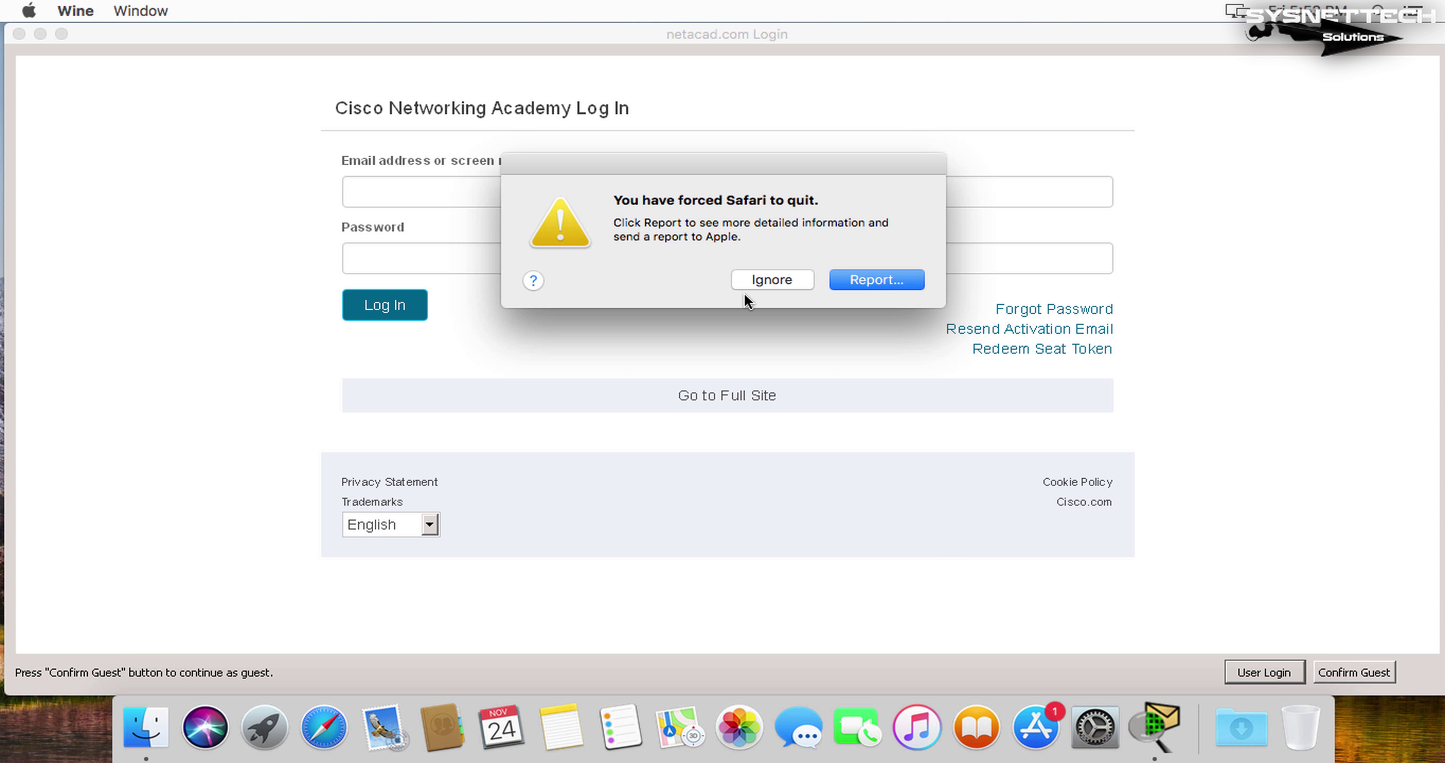
click(758, 279)
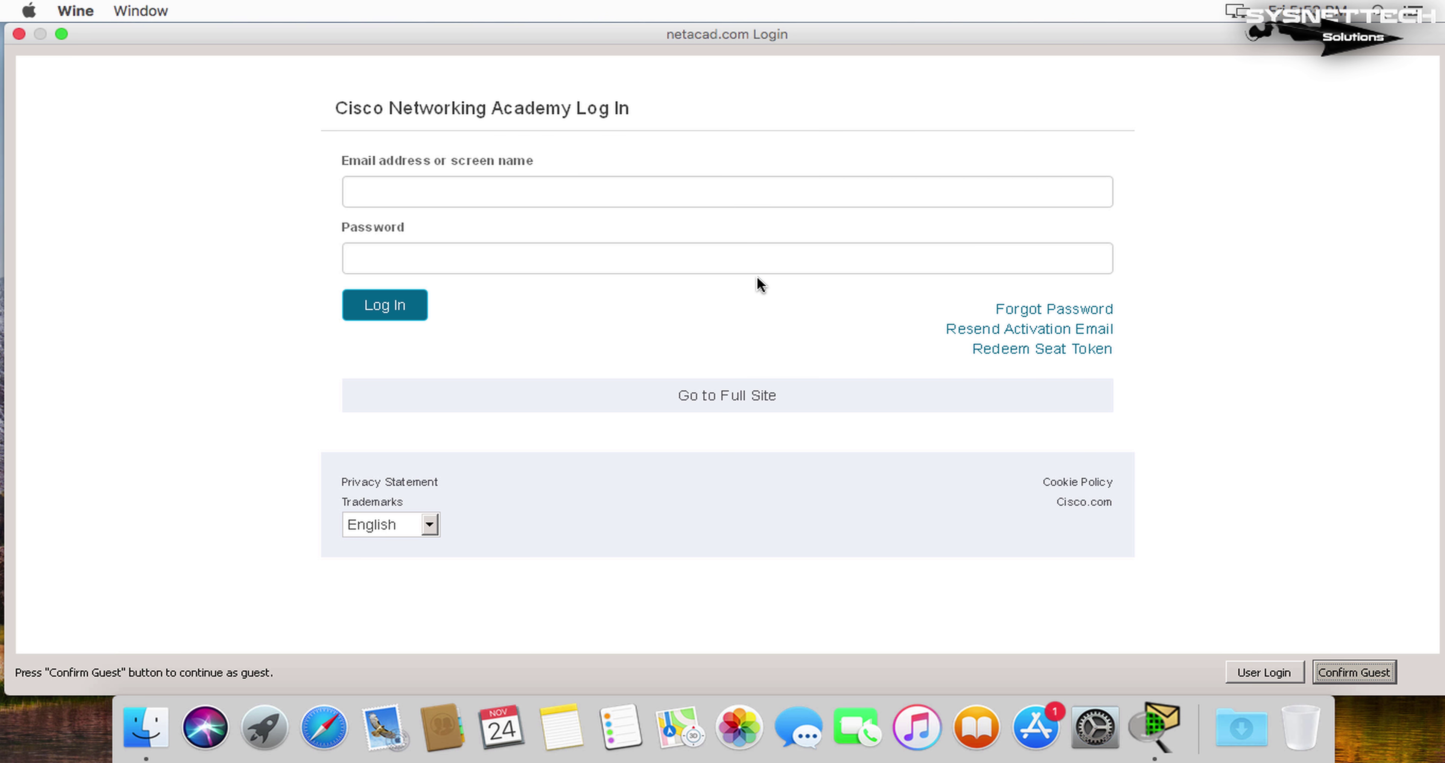
Confirm the guest login and enlarge the Cisco Packet Tracer main window to fill the desktop.
click(1380, 680)
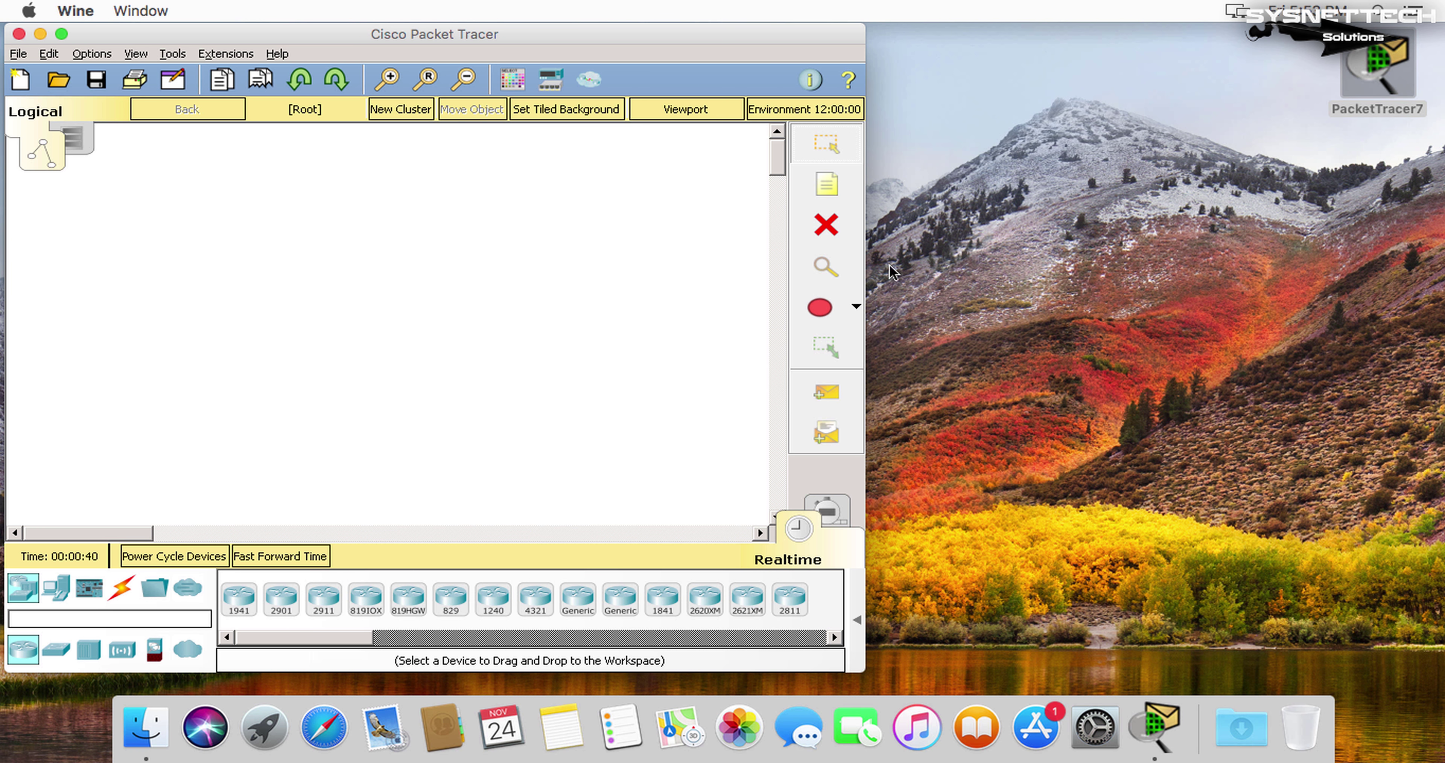
drag(665, 37, 985, 58)
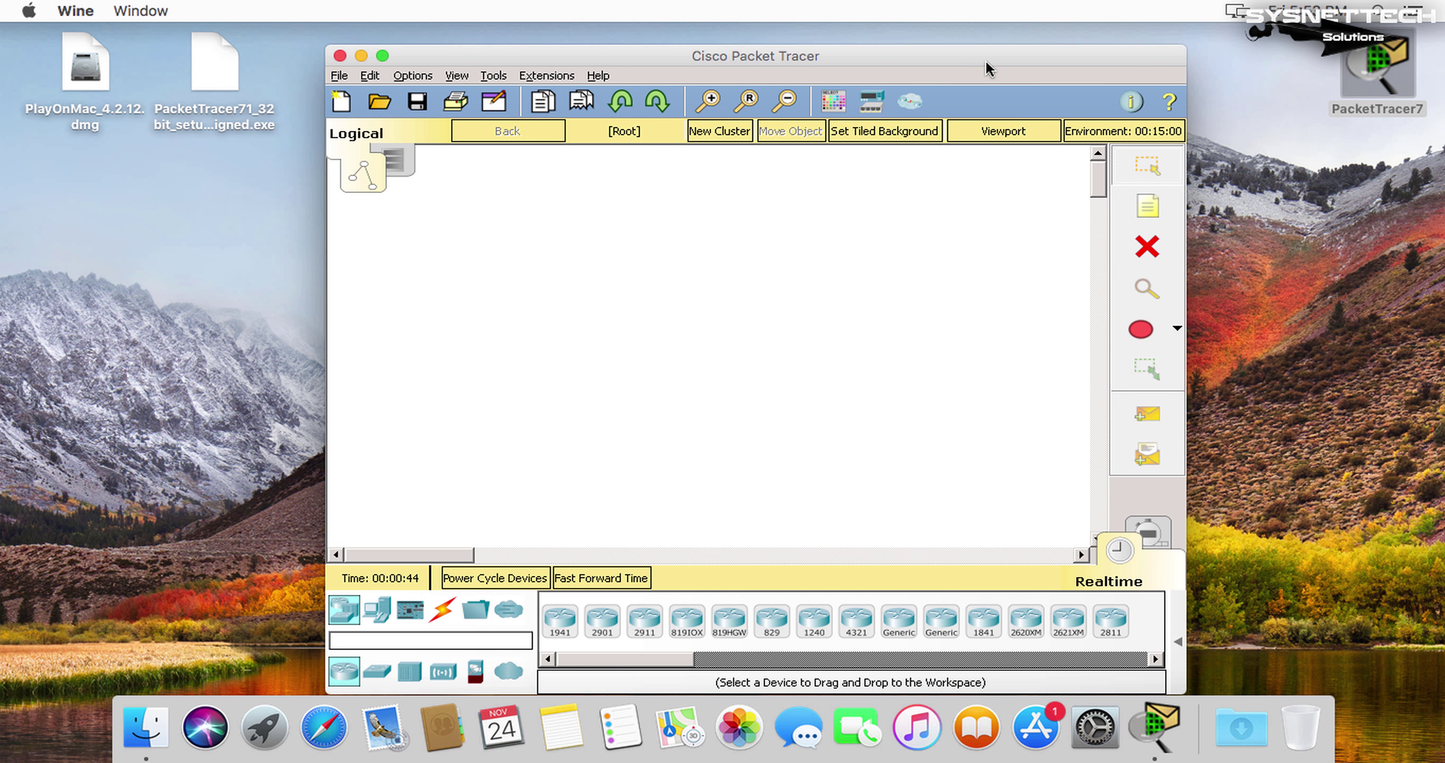
click(383, 55)
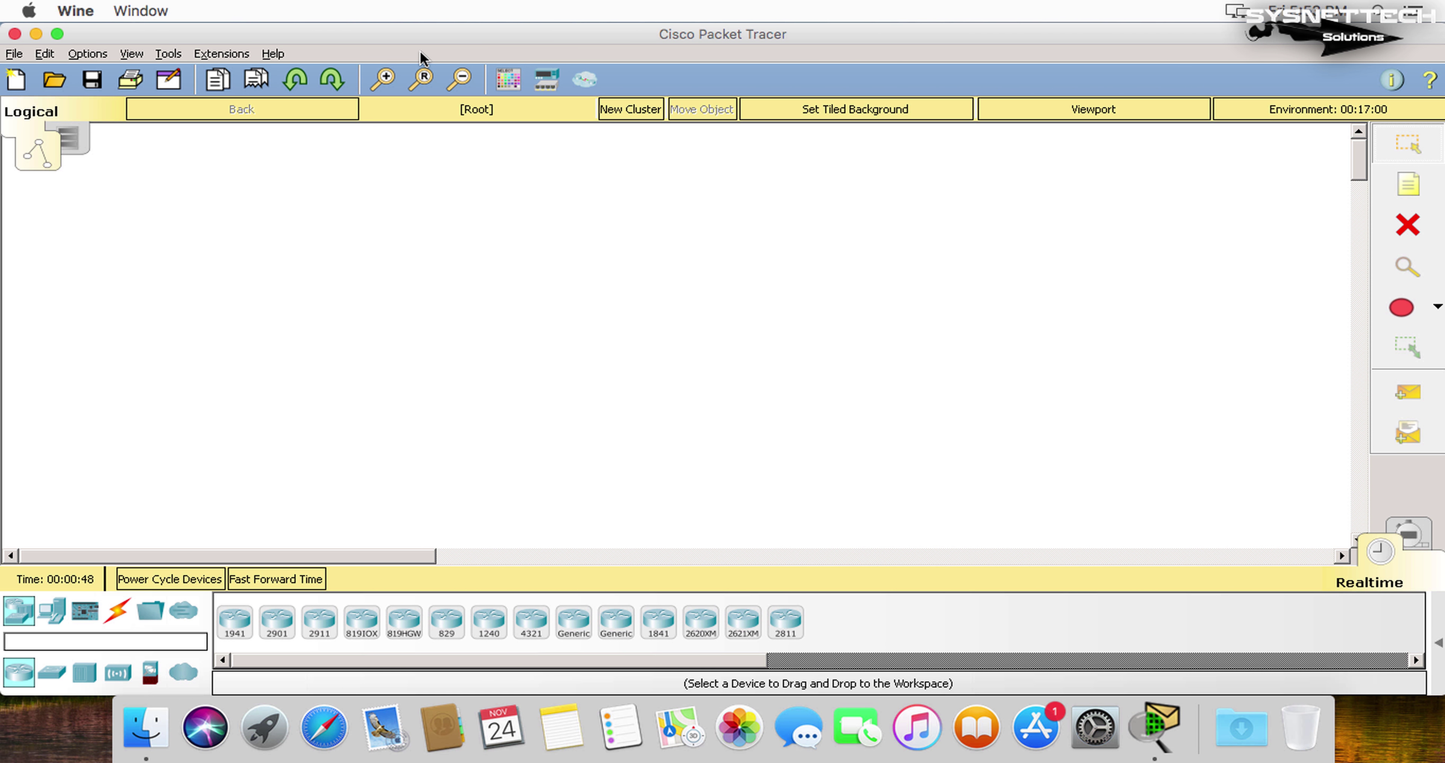
Show Packet Tracer's About information and move its window higher to check the installed version.
click(273, 54)
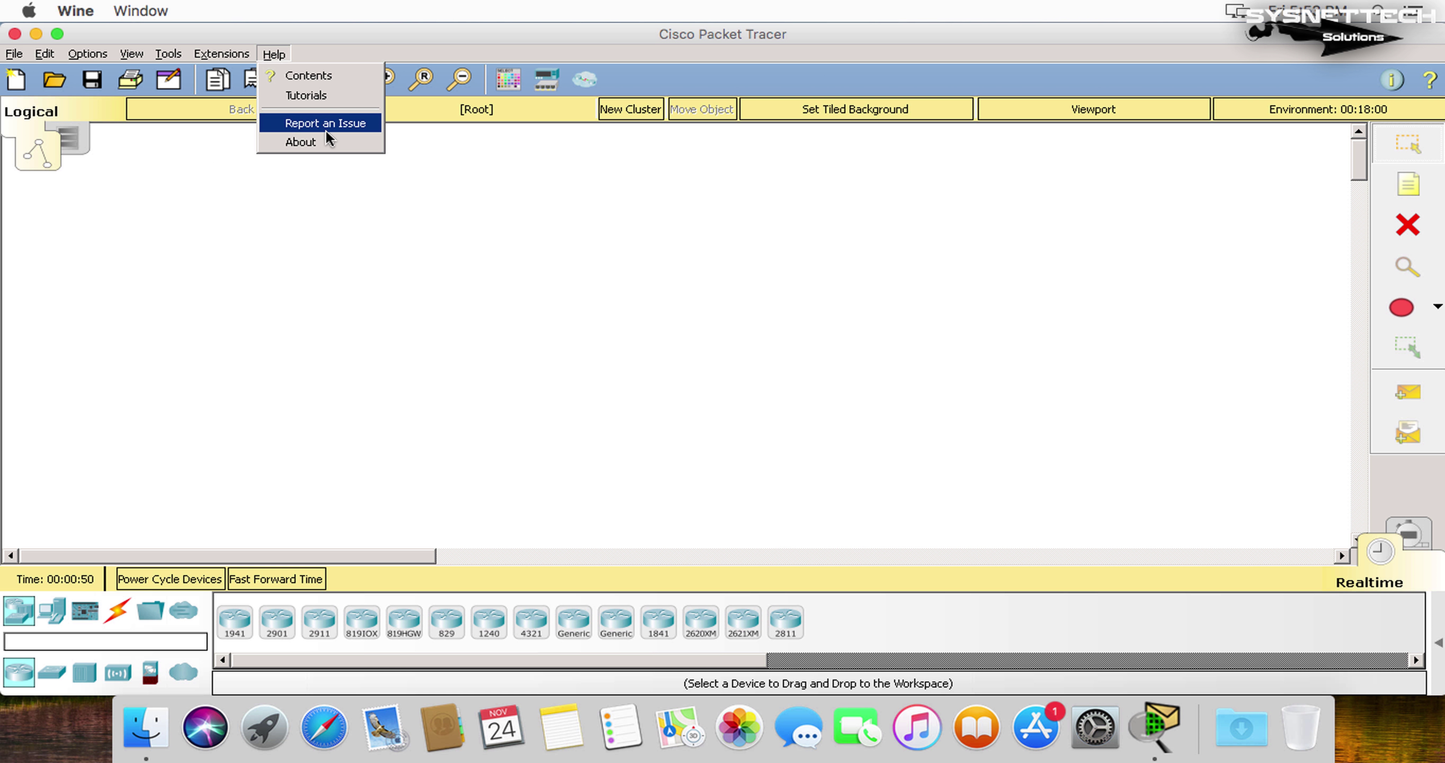
click(329, 142)
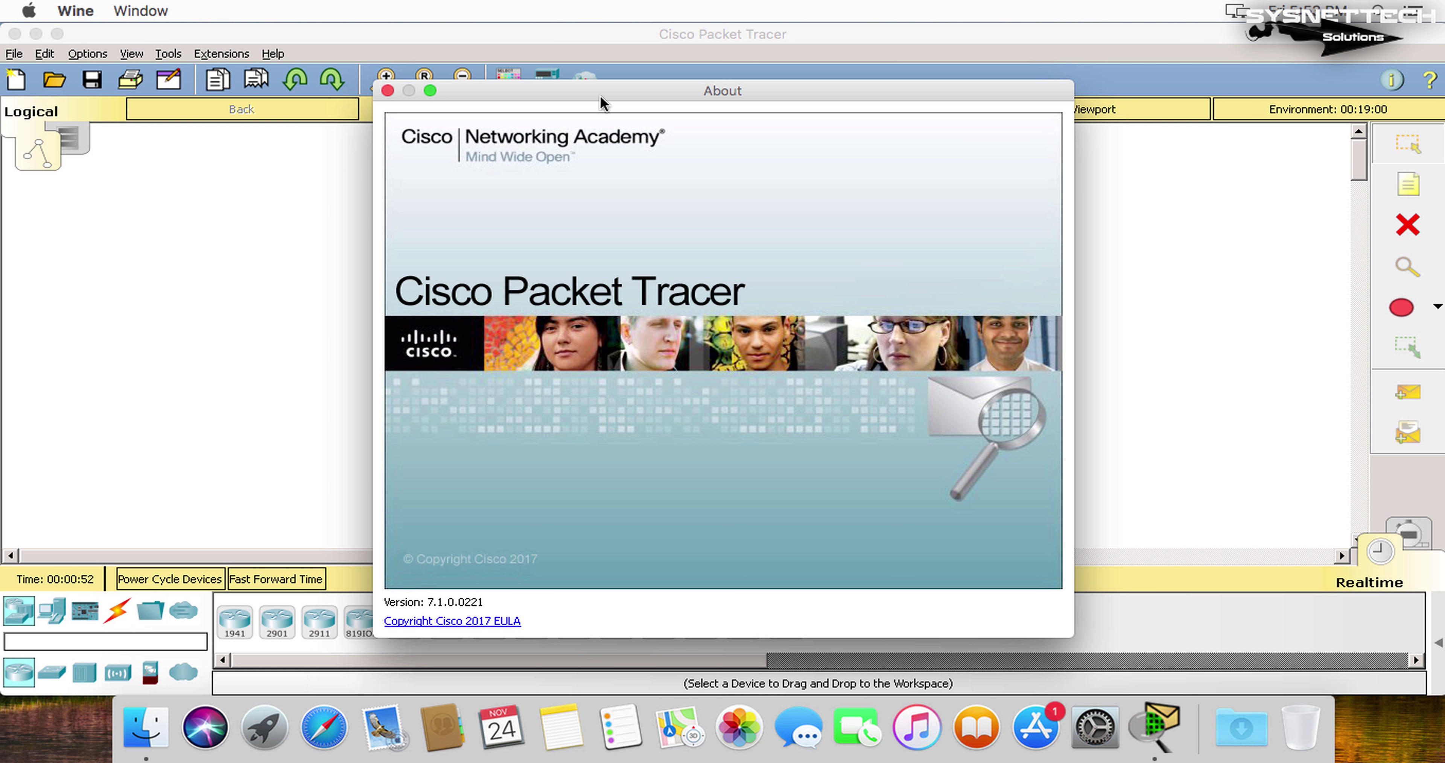
drag(600, 103, 623, 39)
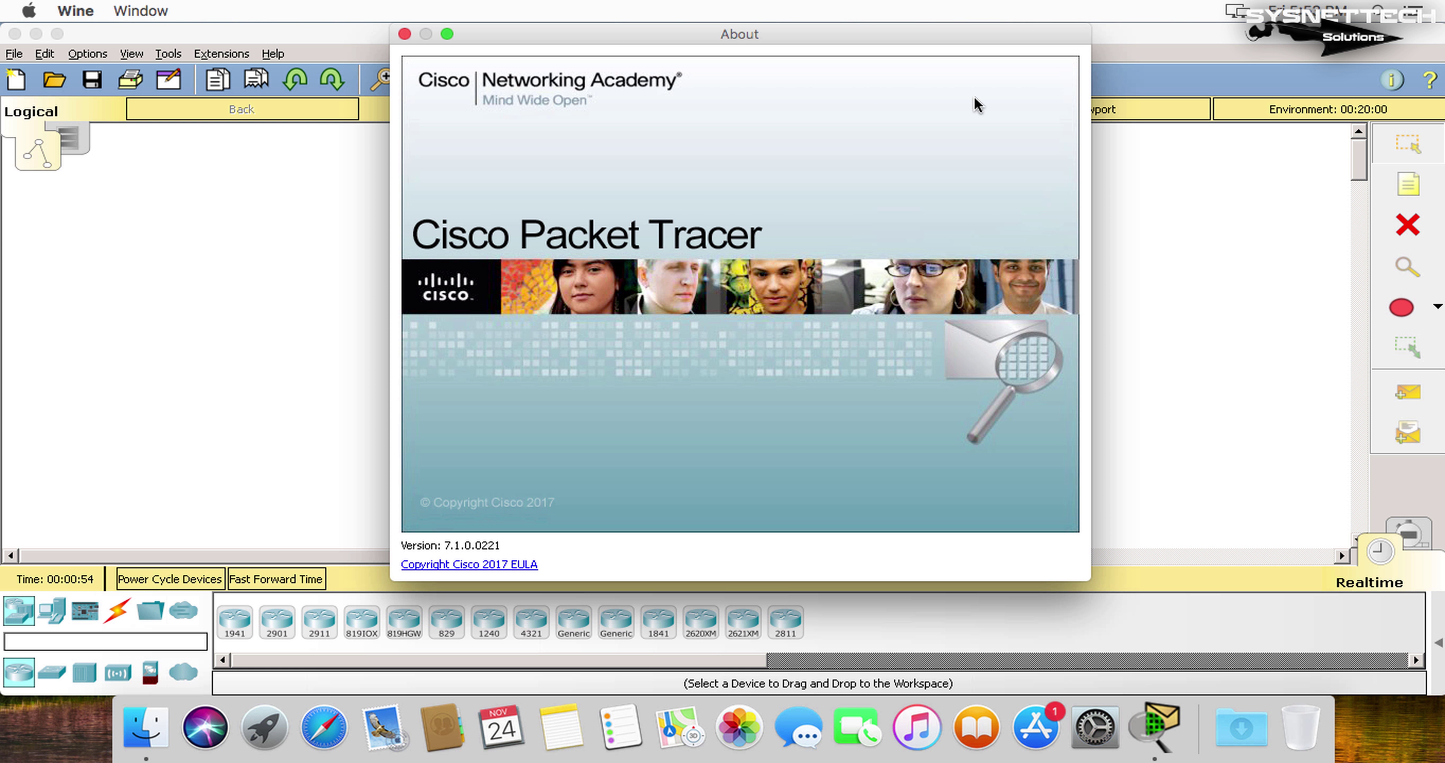